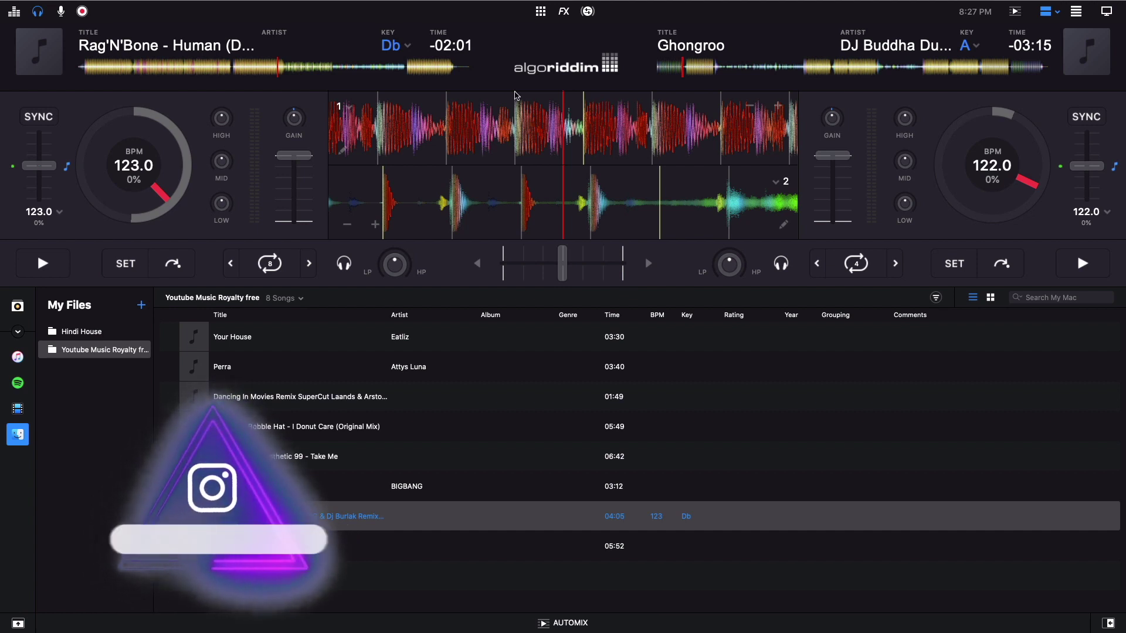
- Select Telestream Audio Capture as the main output in the audio device settings
left_click(14, 11)
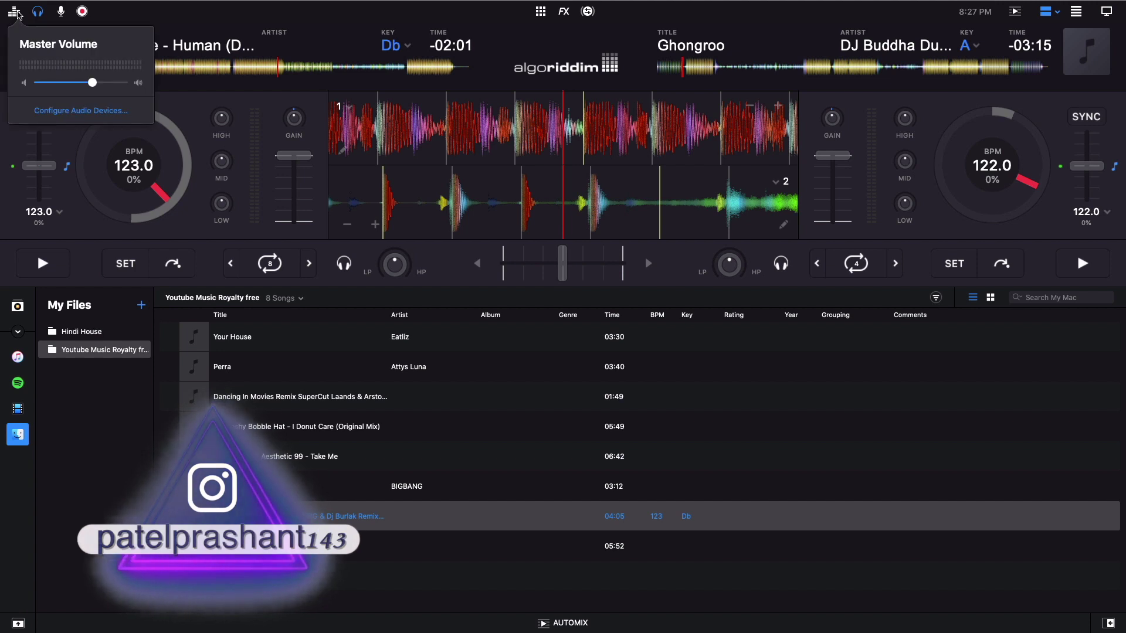
left_click_drag(92, 83, 92, 83)
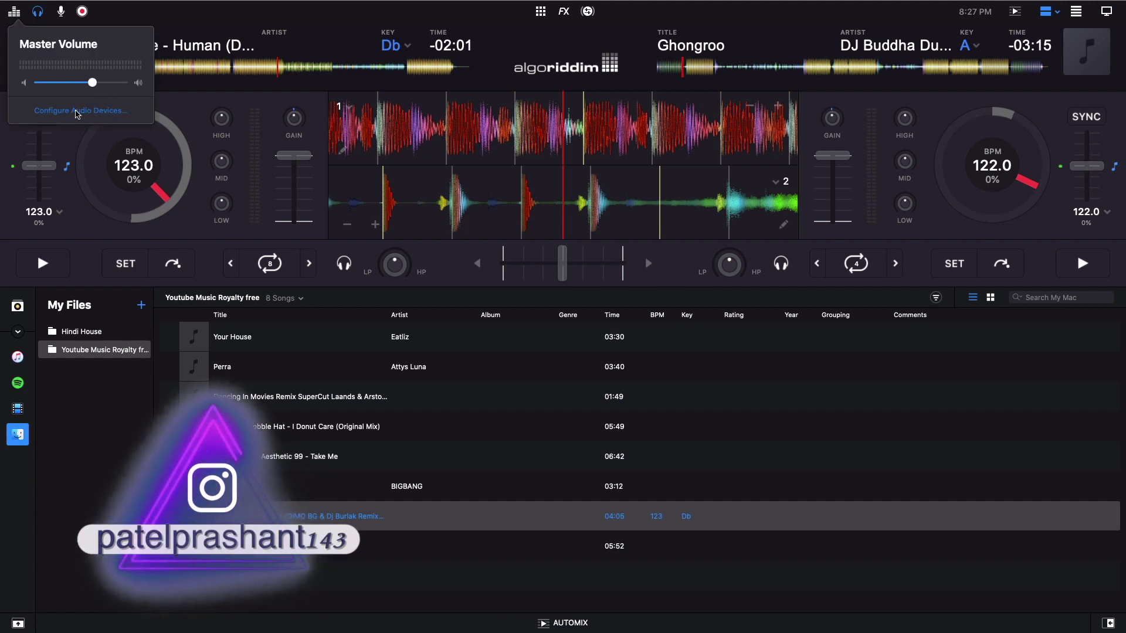
left_click(78, 111)
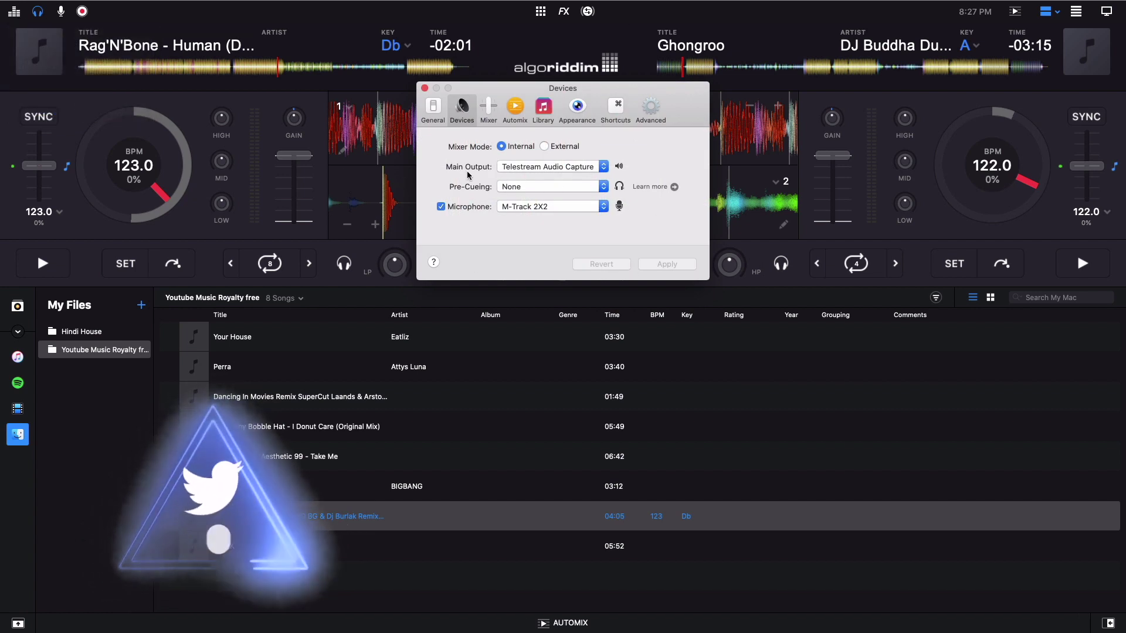
left_click(535, 165)
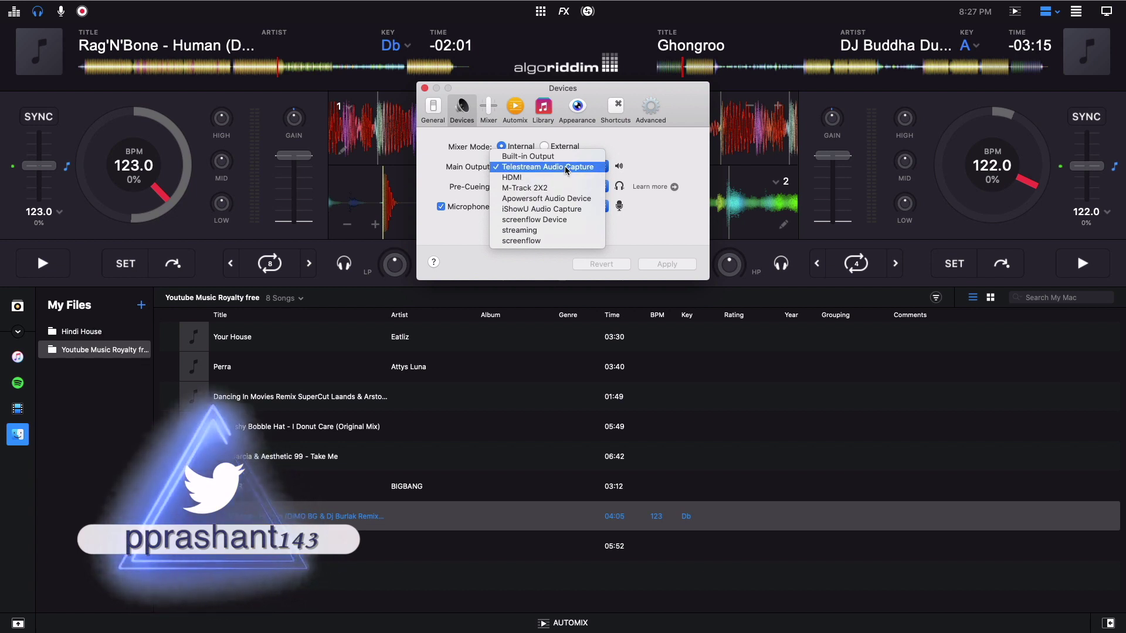
left_click(565, 167)
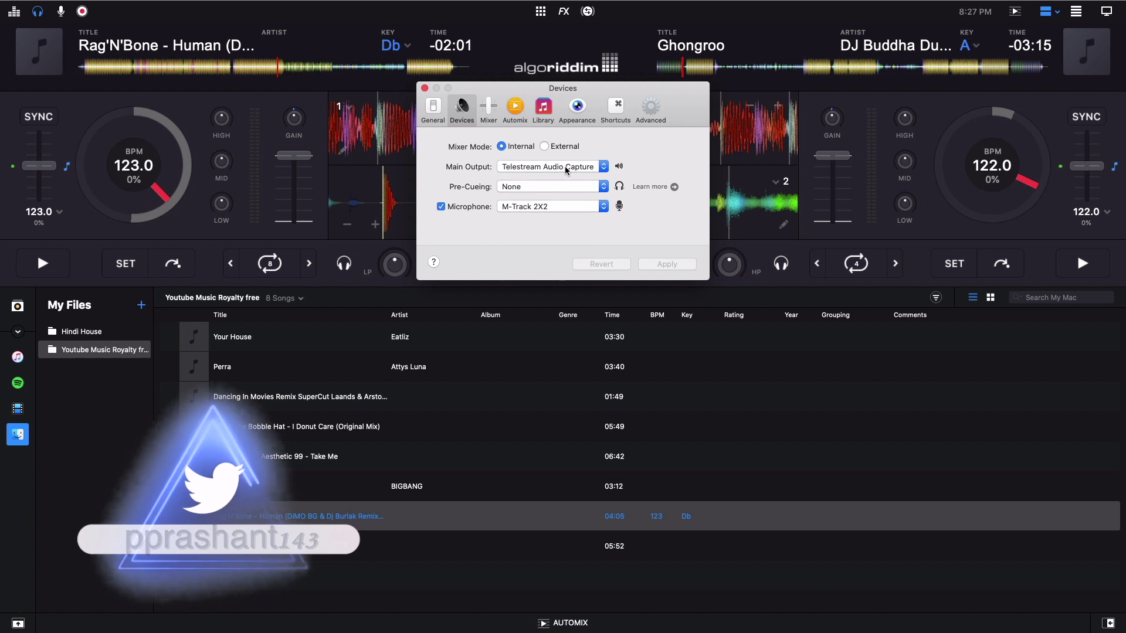
- Select M-Track 2X2 as the microphone and None for pre-cueing in the audio device settings
left_click(552, 206)
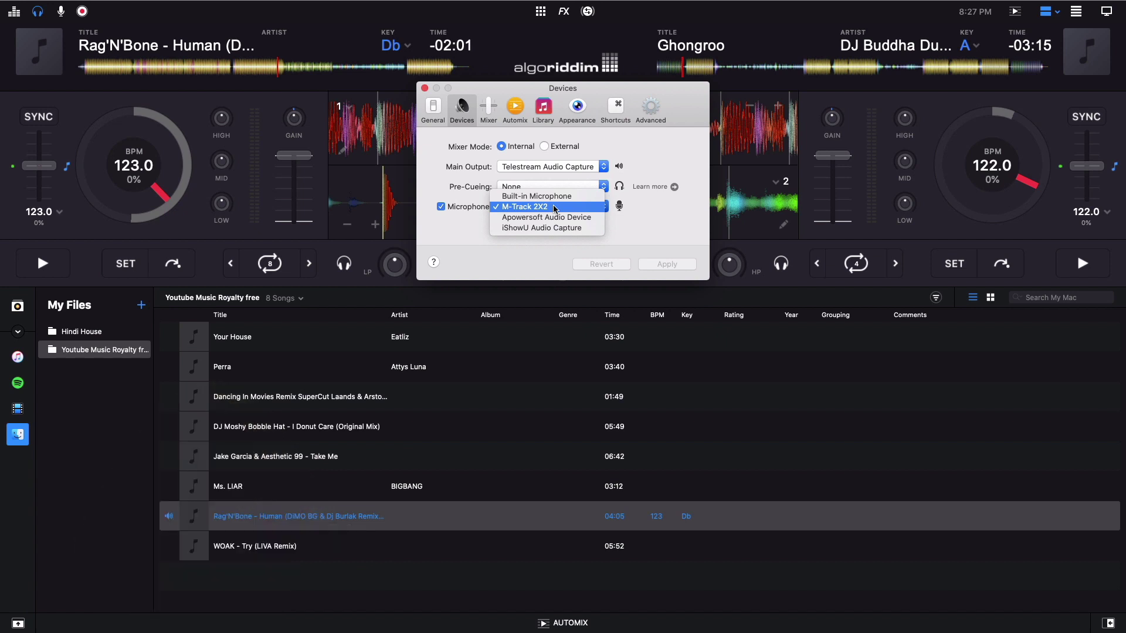
left_click(554, 207)
left_click(578, 187)
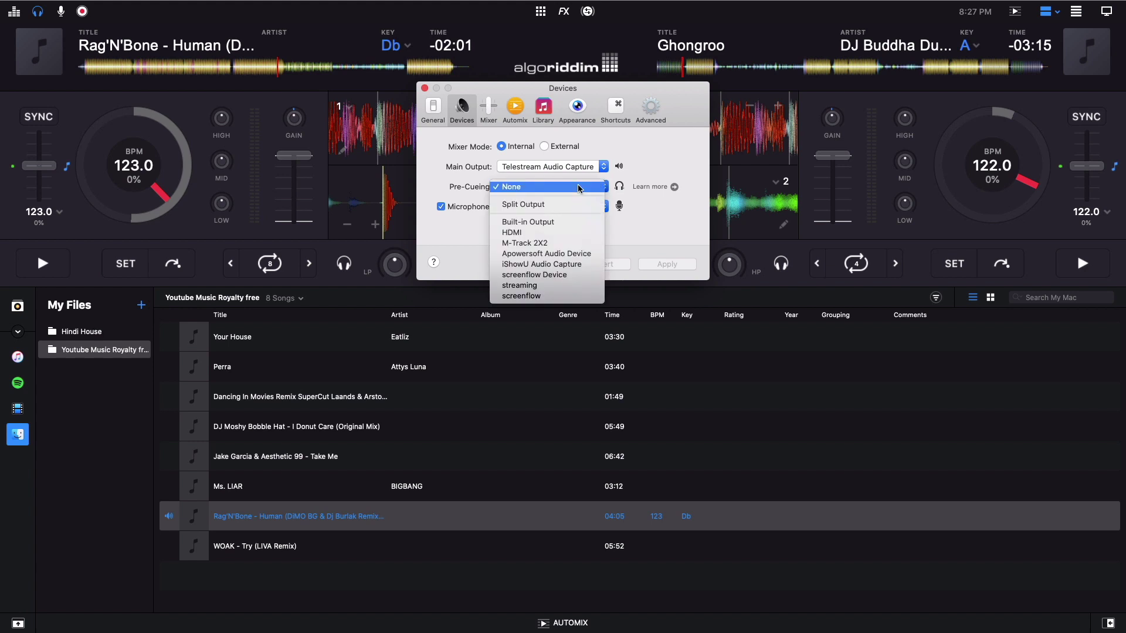
left_click(578, 186)
left_click(424, 88)
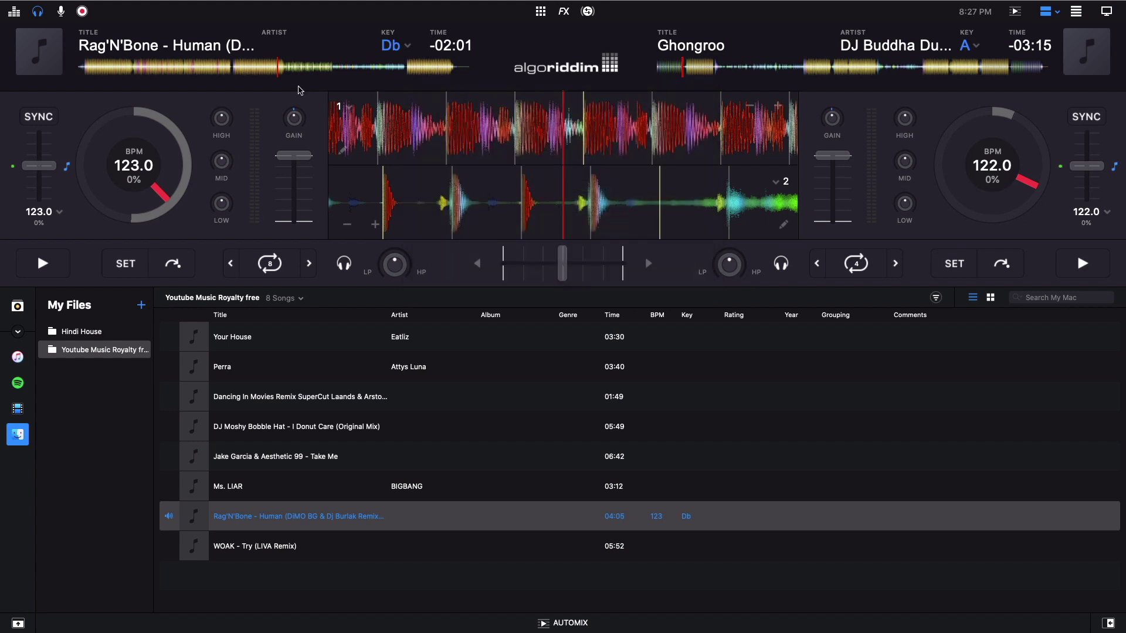
- Examine the microphone controls and the headphone pre-cueing options
left_click(61, 12)
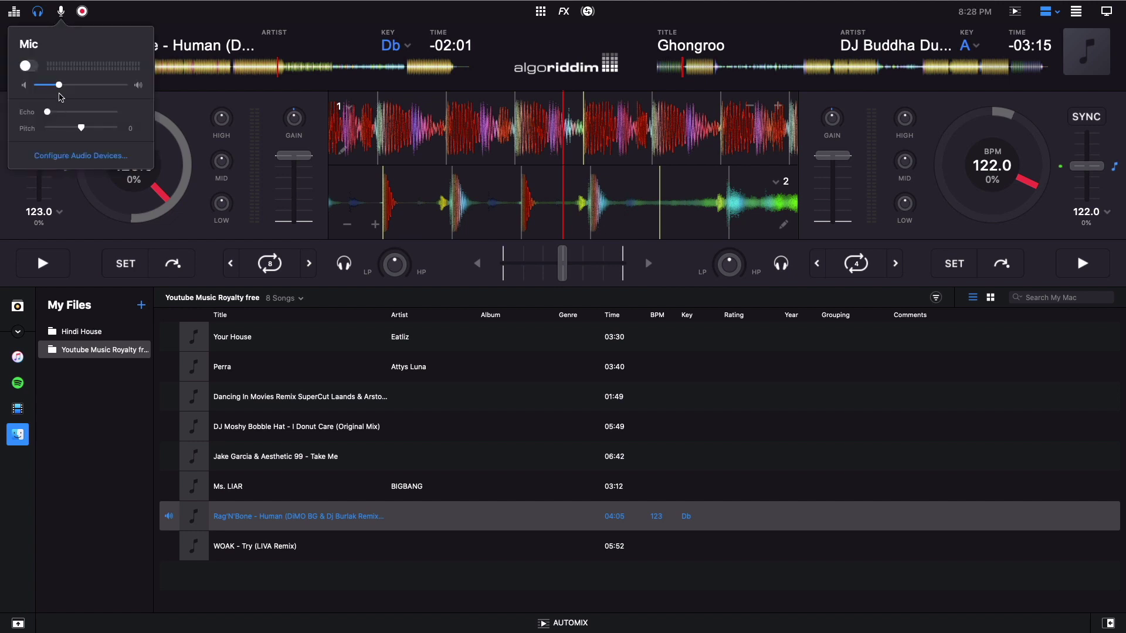
left_click(39, 14)
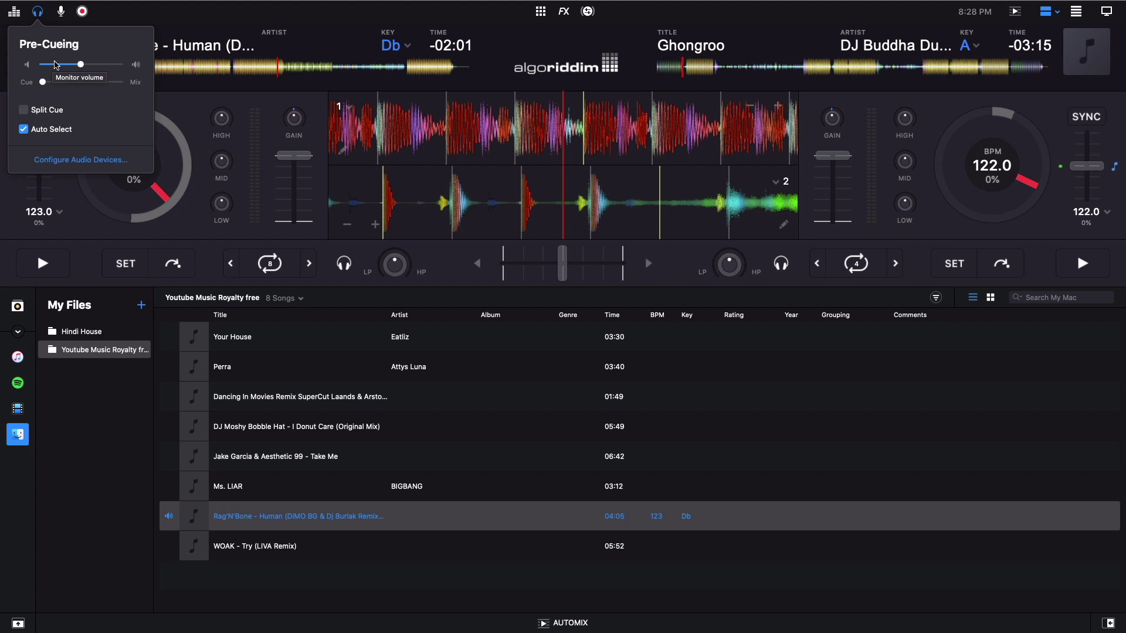
left_click(61, 13)
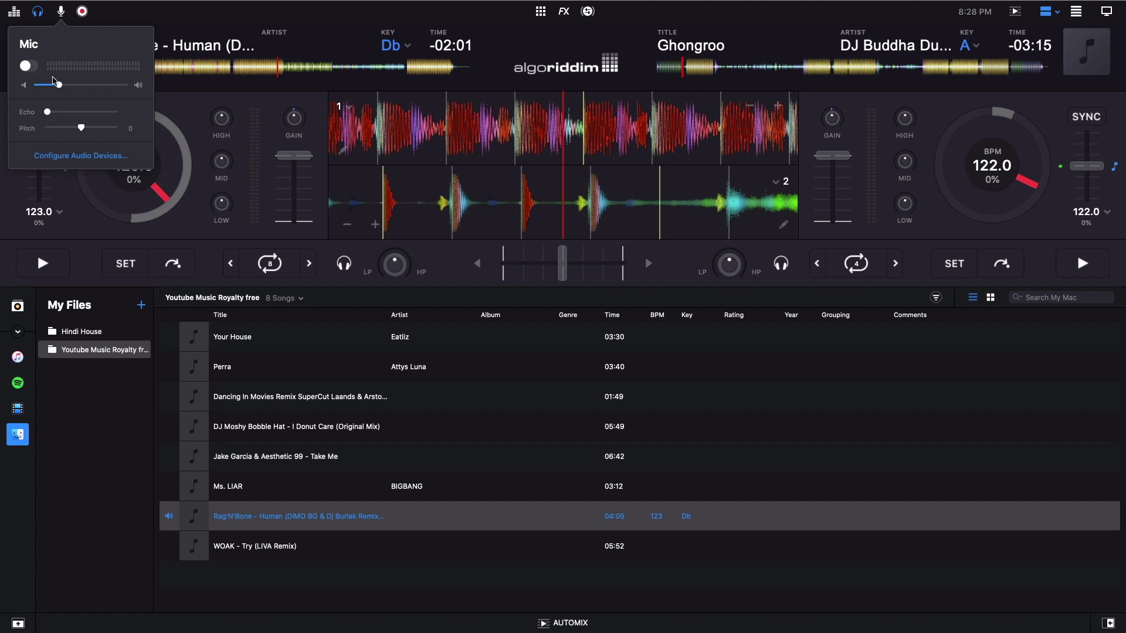
left_click(62, 13)
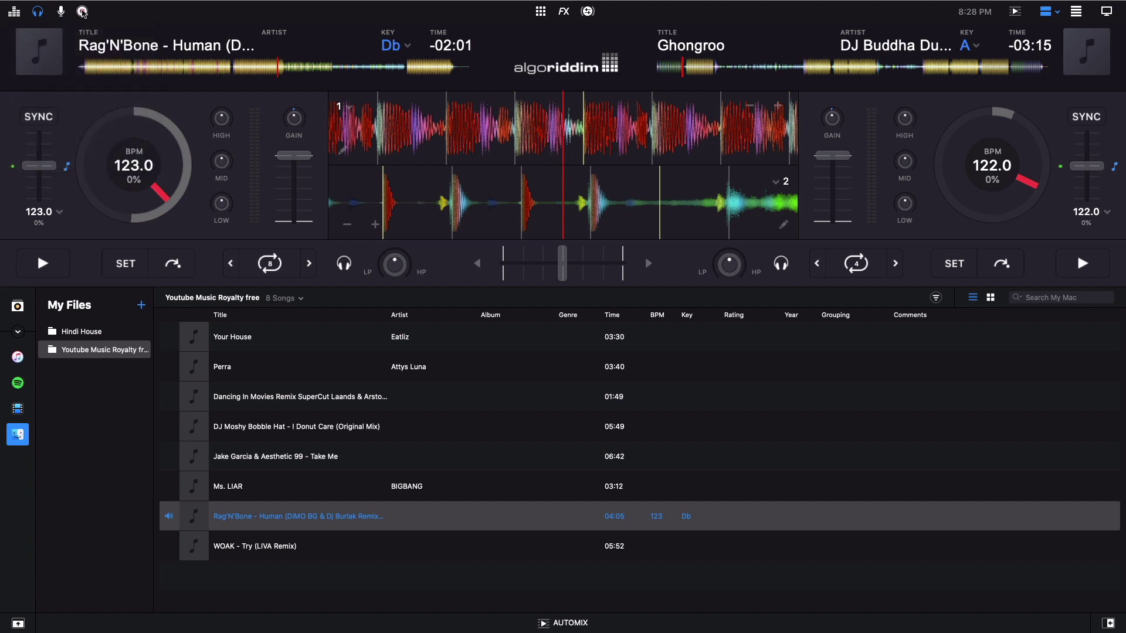
- Examine the audio and video modes of the recording options
left_click(82, 12)
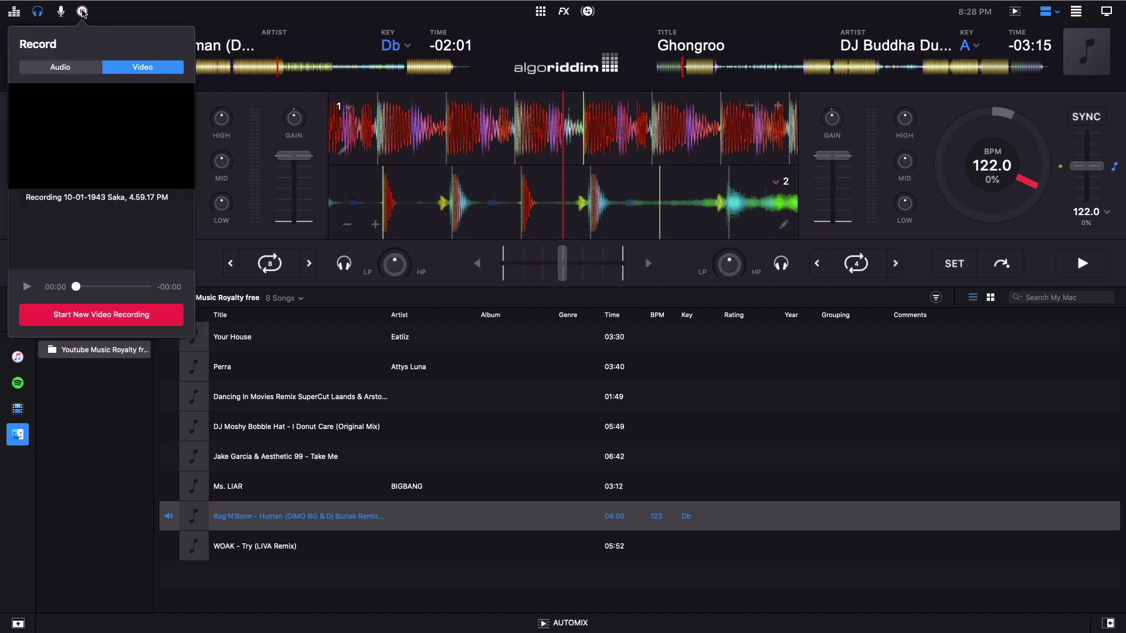
left_click(71, 68)
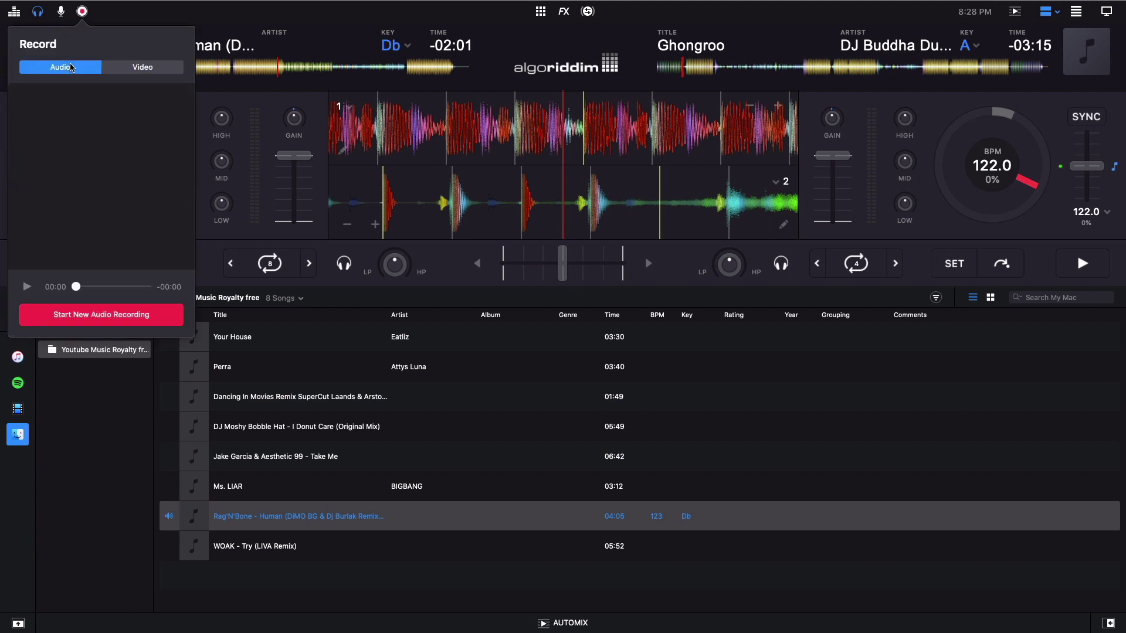
left_click(142, 67)
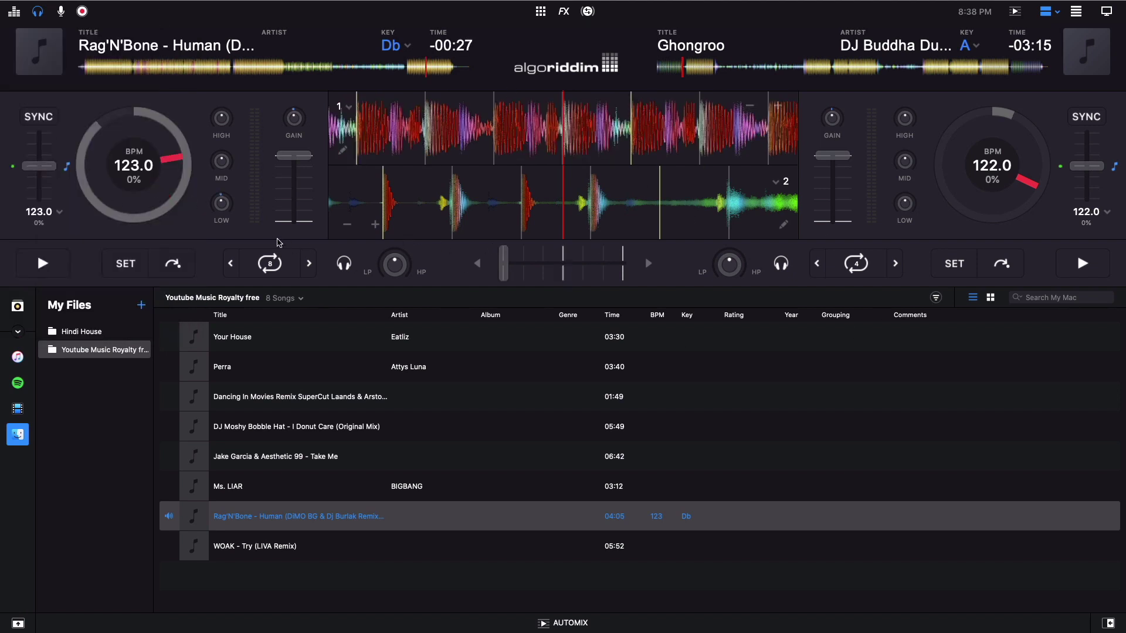
- Switch the two-deck layout to Vinyl and back to Decks
left_click(1055, 11)
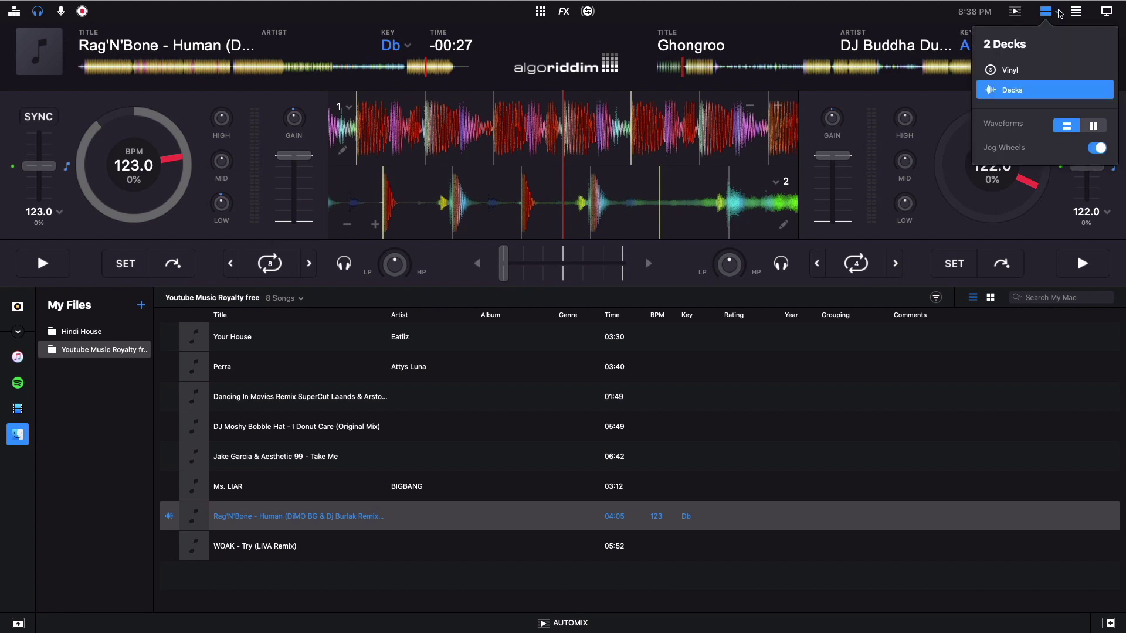
left_click(1004, 71)
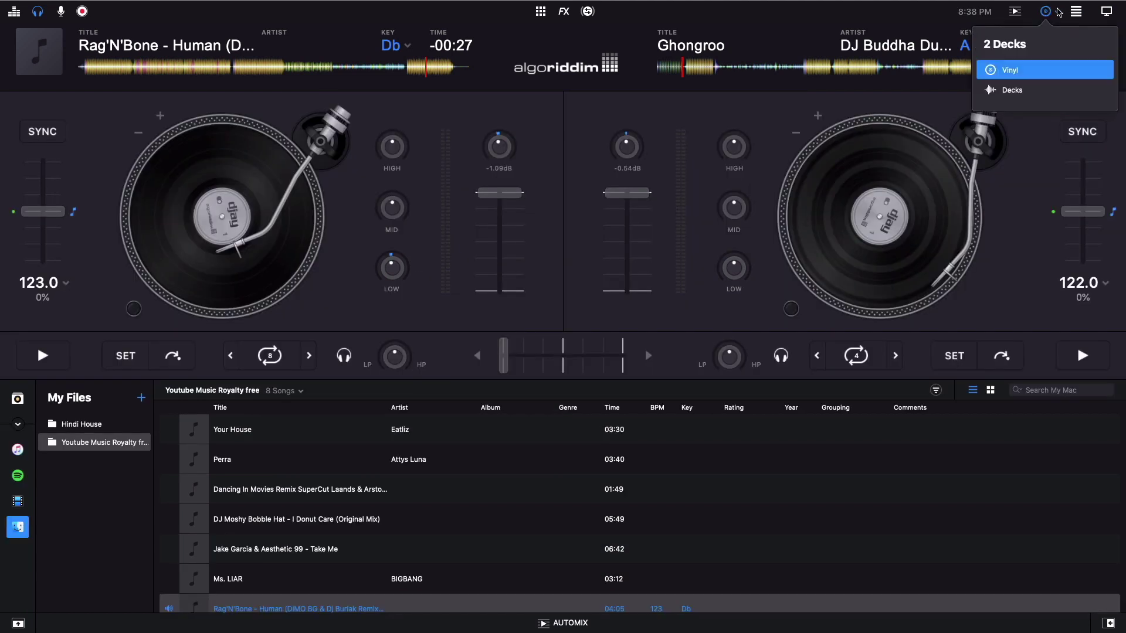
left_click(1012, 91)
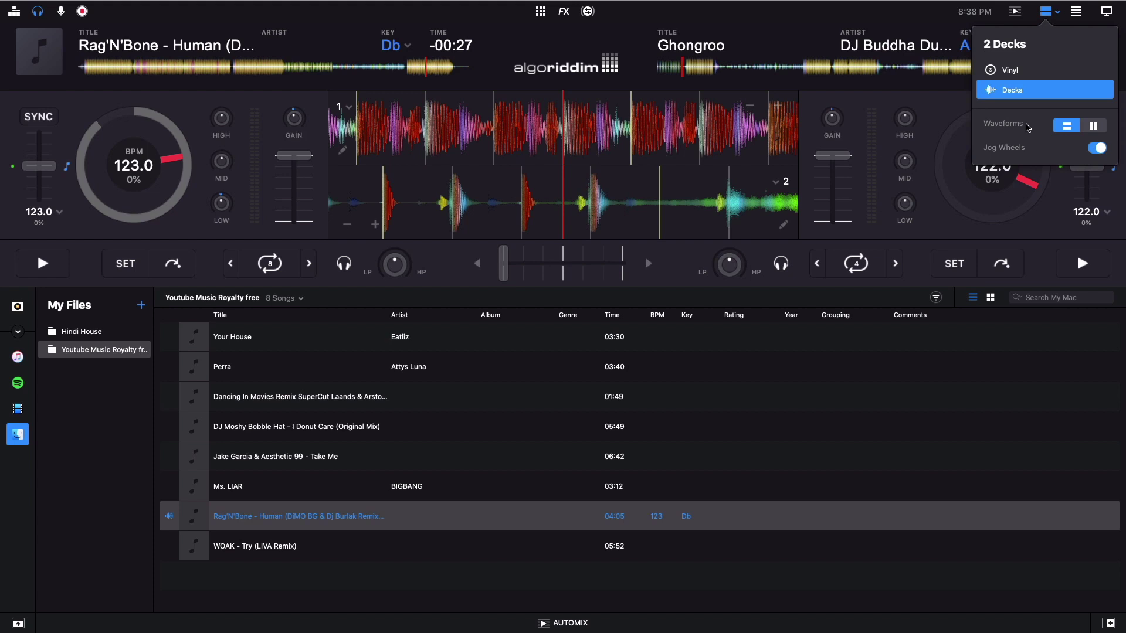
- Try the vertical waveform layout and return the waveforms to the horizontal layout
left_click(1092, 127)
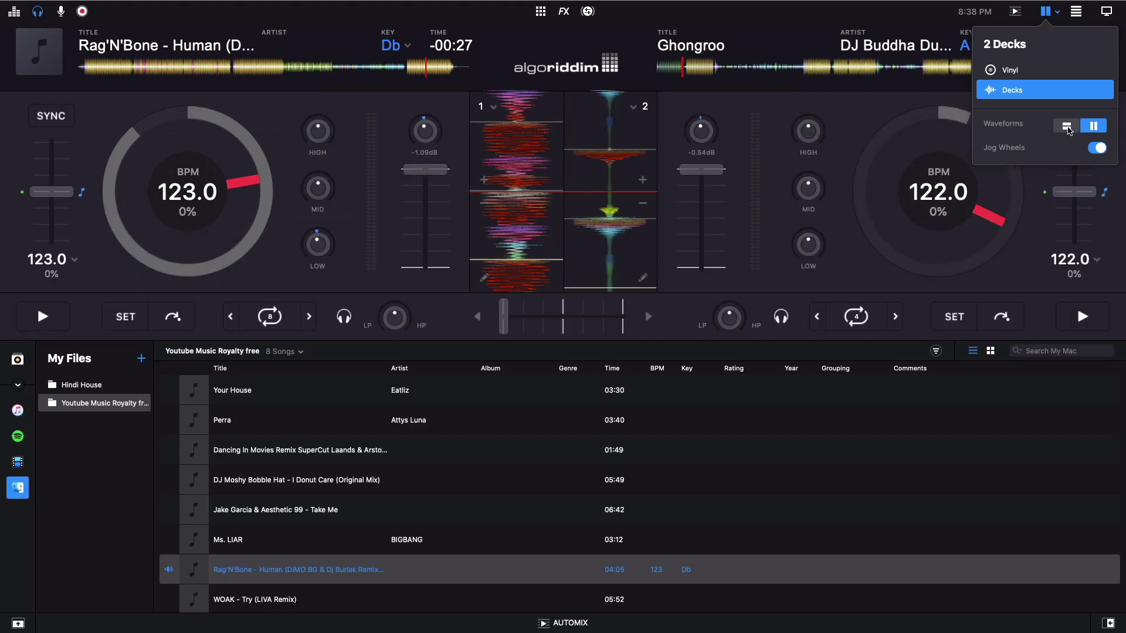
left_click(1068, 129)
left_click(1101, 128)
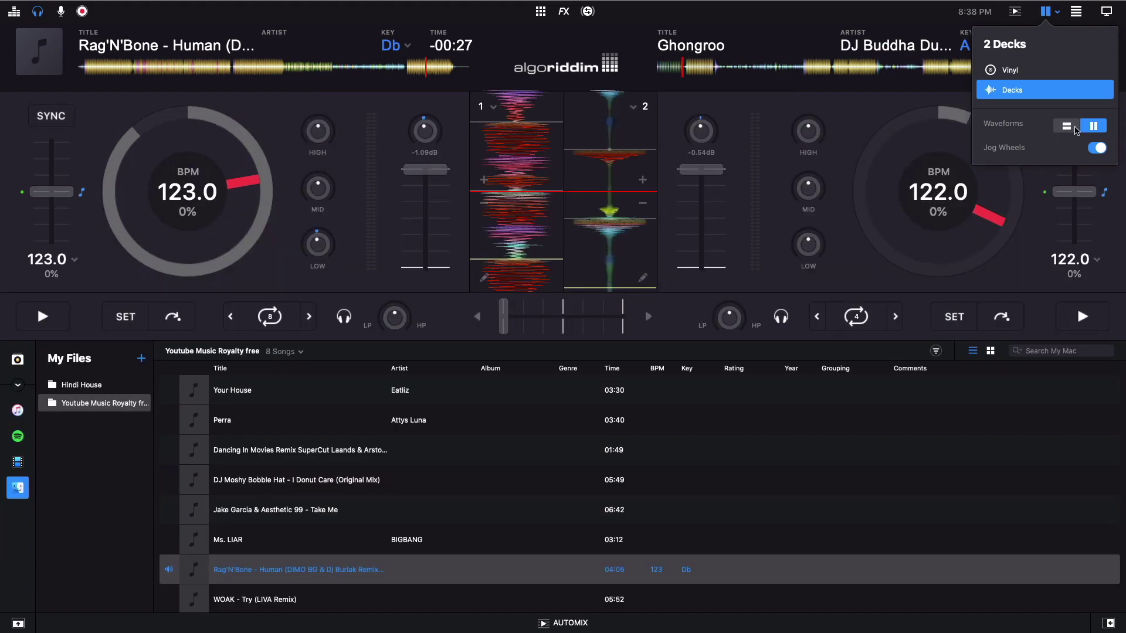
left_click(1067, 126)
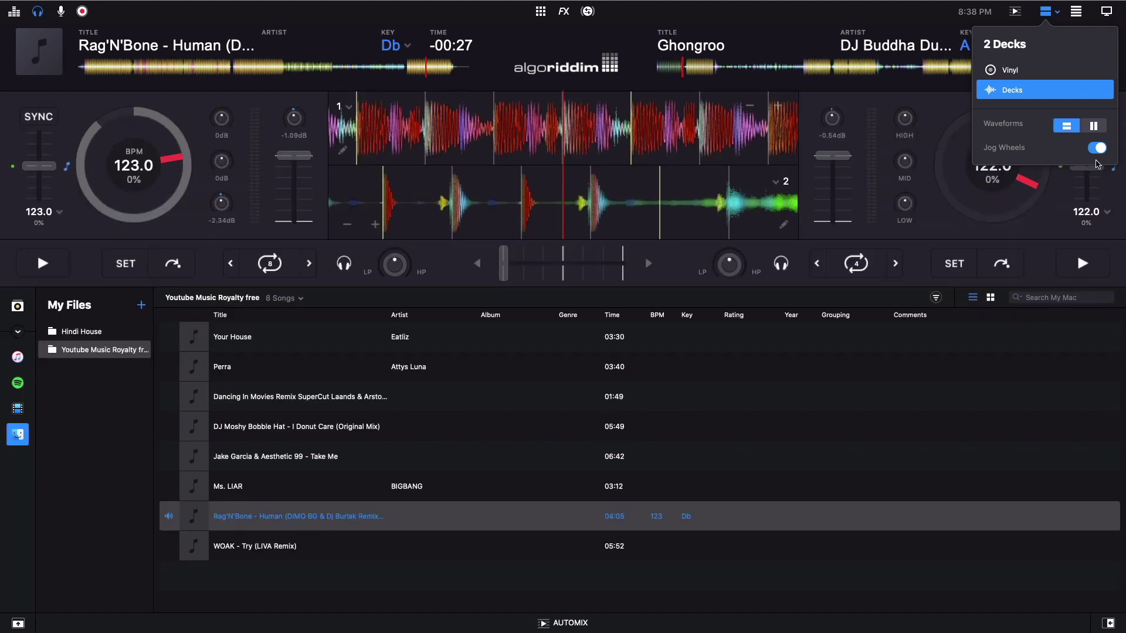
- Hide the jog wheels and show them again in the deck layout
left_click(1097, 149)
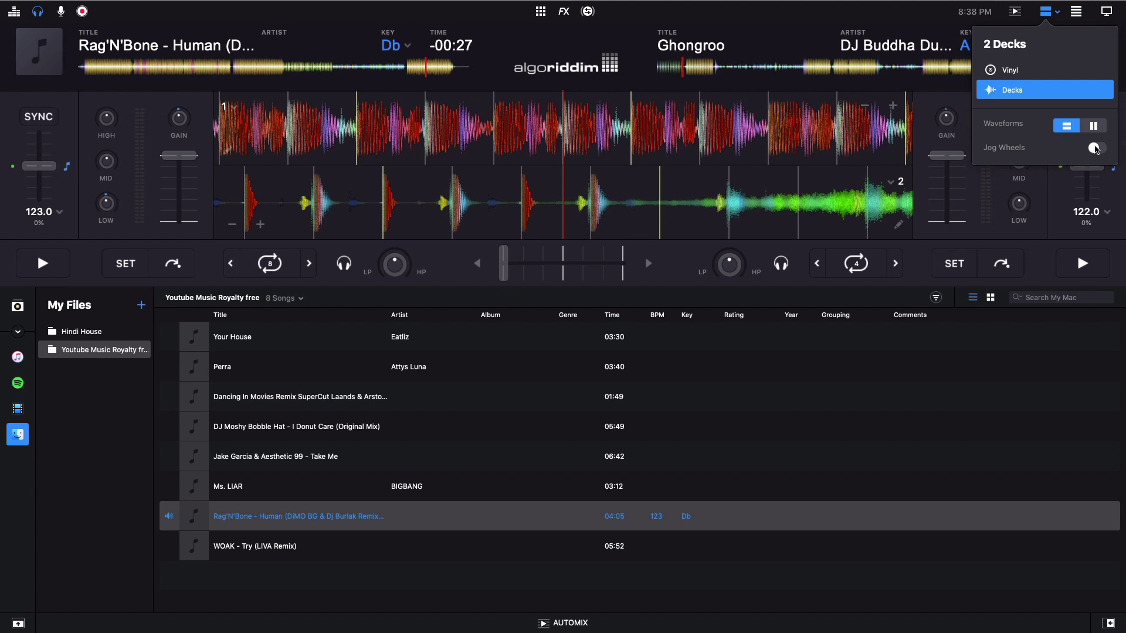
left_click(1097, 149)
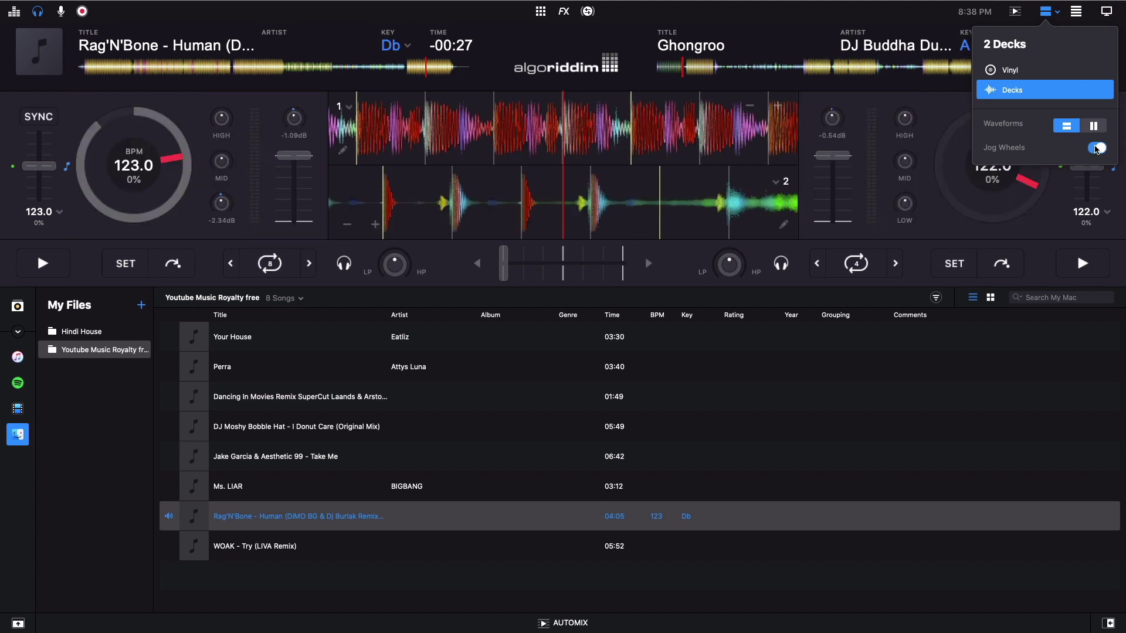
left_click(941, 103)
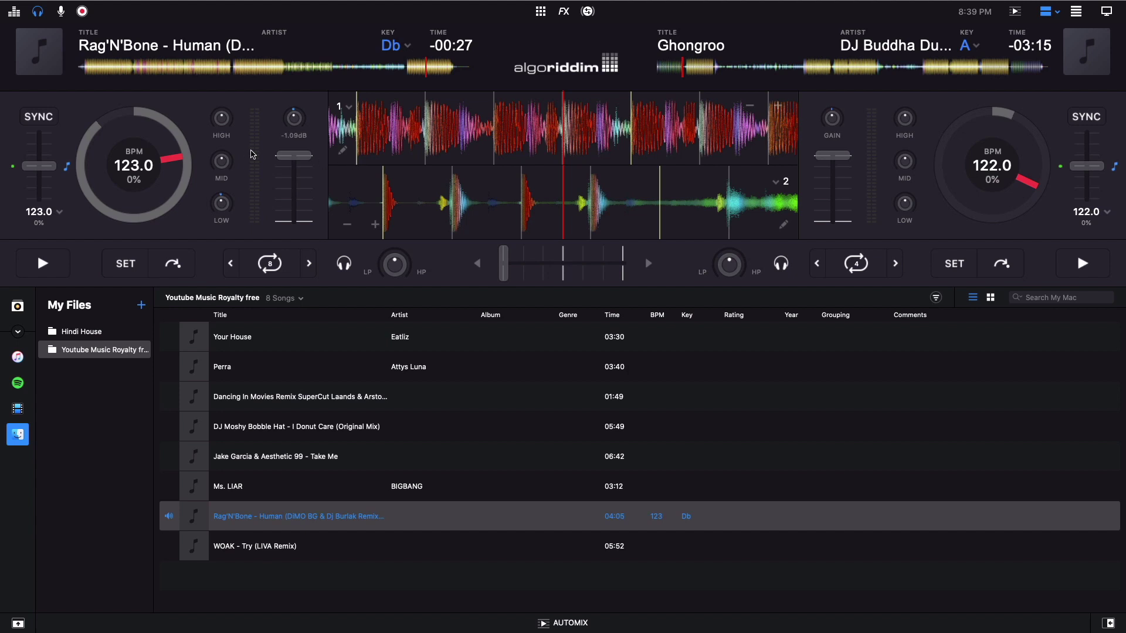
- Play deck 1 briefly and toggle its time display between remaining and elapsed time
key("space")
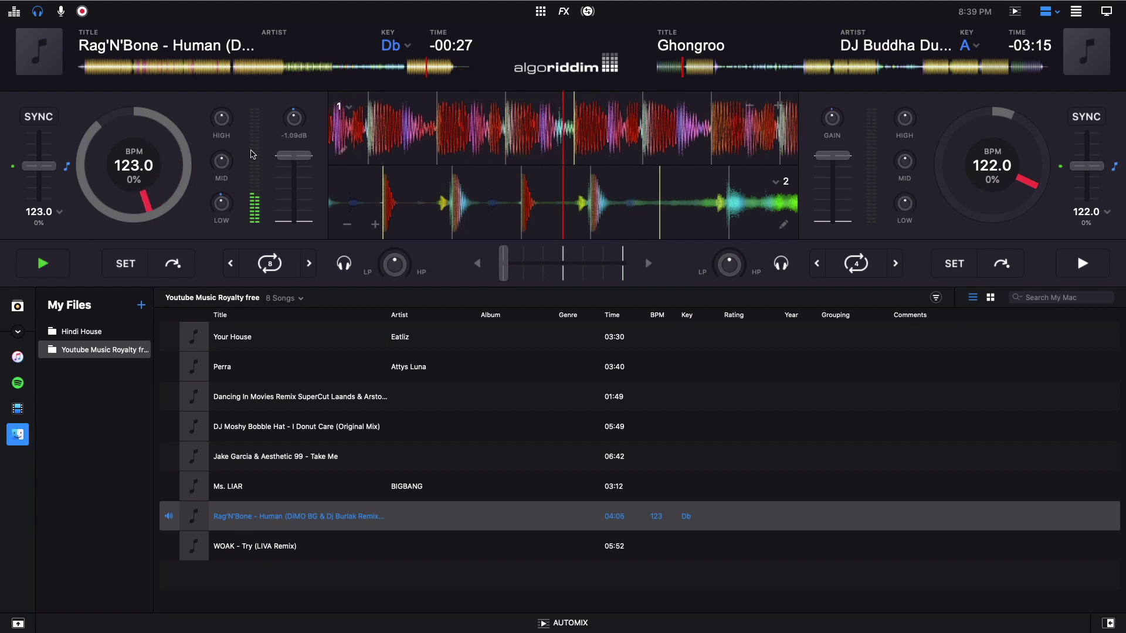
left_click(446, 52)
key("space")
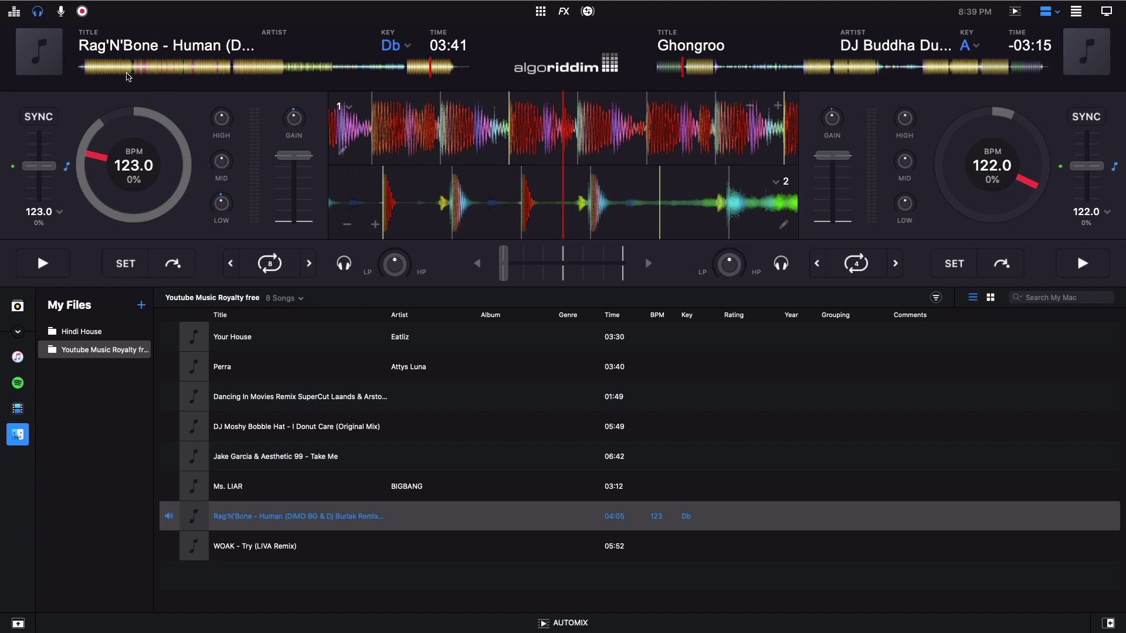
left_click(449, 47)
- Shift deck 1's key up and down, and try matching it to the other deck's key
left_click(408, 47)
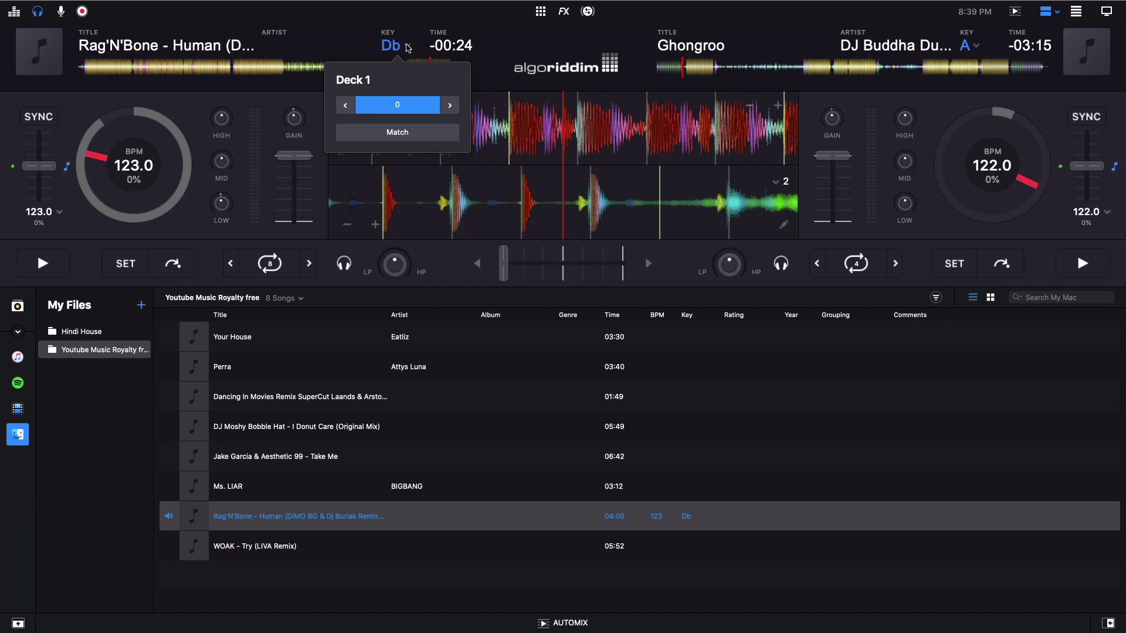
left_click(451, 105)
left_click(346, 106)
left_click(346, 106)
left_click(346, 105)
left_click(395, 136)
- Transpose deck 1's key down in repeated steps, and raise it back to the original Db
left_click(344, 106)
left_click(345, 105)
left_click(345, 106)
left_click(344, 106)
left_click(344, 106)
left_click(344, 106)
left_click(345, 105)
left_click(451, 106)
left_click(451, 106)
left_click(451, 105)
left_click(451, 106)
left_click(451, 106)
left_click(451, 105)
left_click(451, 105)
left_click(451, 106)
left_click(451, 106)
left_click(503, 58)
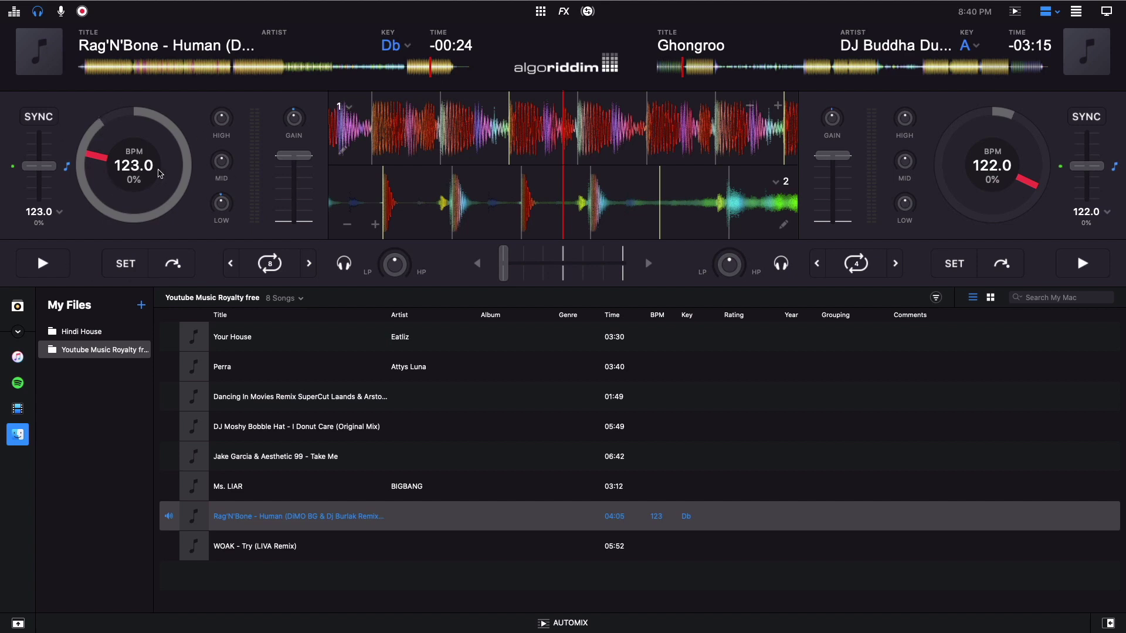
- Play deck 1 and try its tempo slider, returning the tempo to 0%
mouse_move(47, 168)
left_mouse_down()
mouse_move(46, 144)
mouse_move(43, 182)
mouse_move(39, 166)
left_mouse_up()
left_click(45, 261)
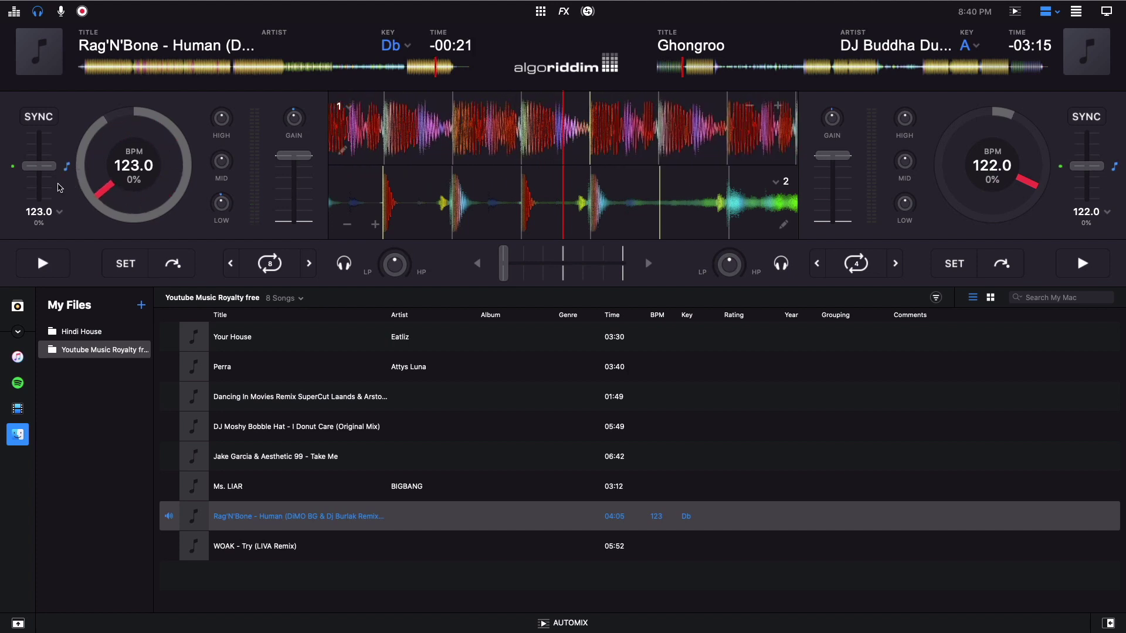
left_click(38, 264)
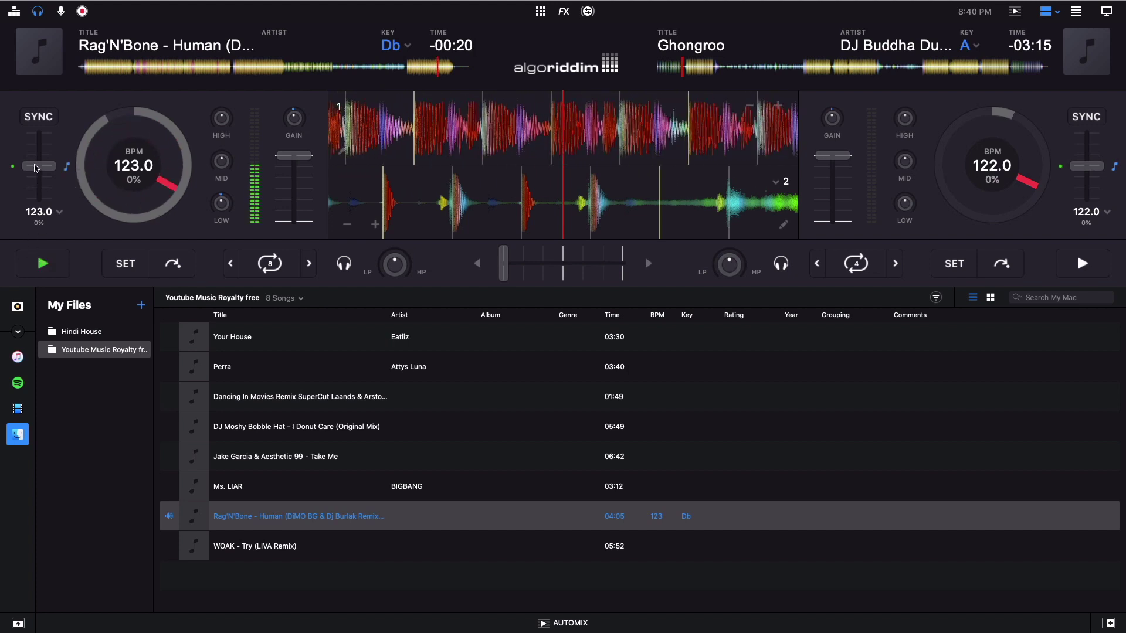
mouse_move(39, 166)
left_mouse_down()
mouse_move(37, 140)
mouse_move(36, 191)
mouse_move(37, 139)
mouse_move(38, 188)
mouse_move(38, 169)
left_mouse_up()
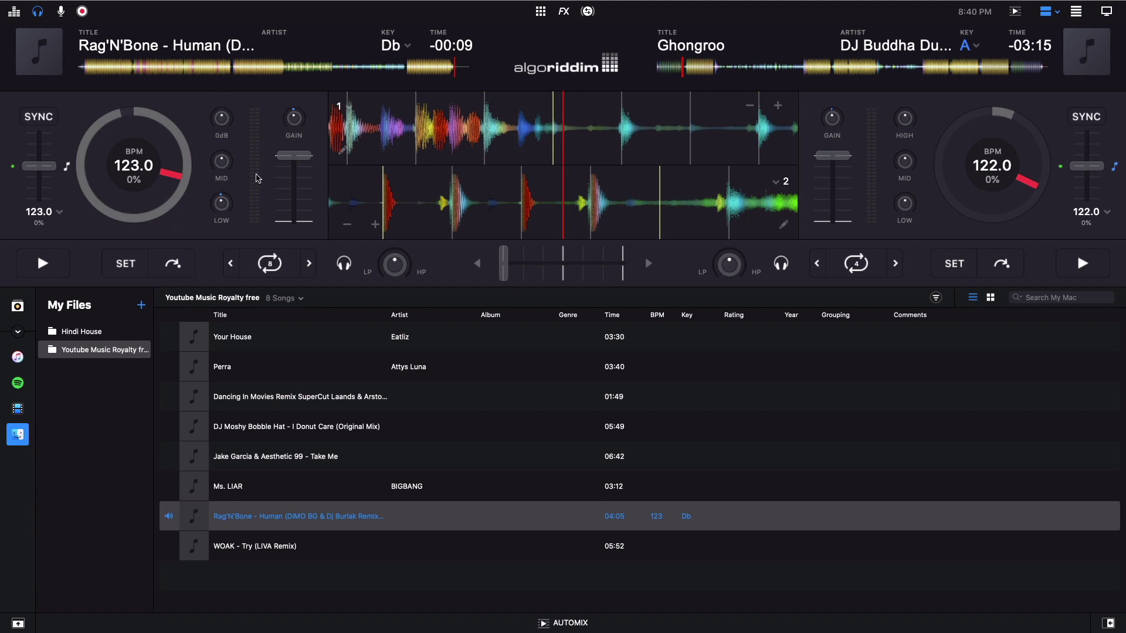
- Raise deck 1's High EQ and turn down its Mid EQ while the track plays
left_click(45, 263)
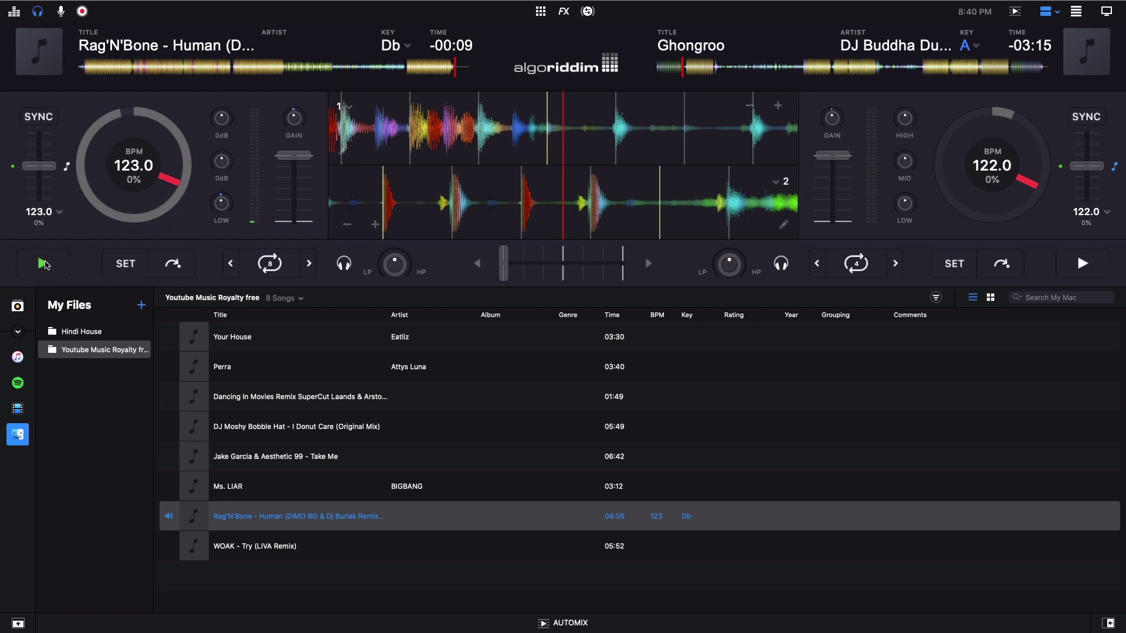
left_click_drag(222, 115, 221, 57)
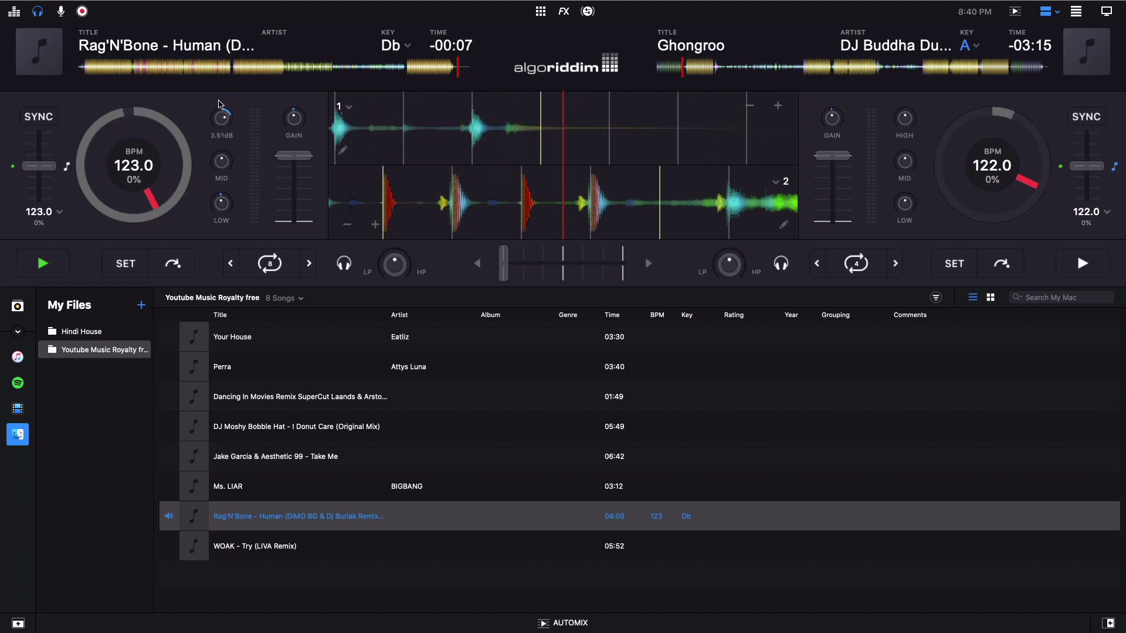
left_click(225, 66)
left_click_drag(221, 160, 212, 209)
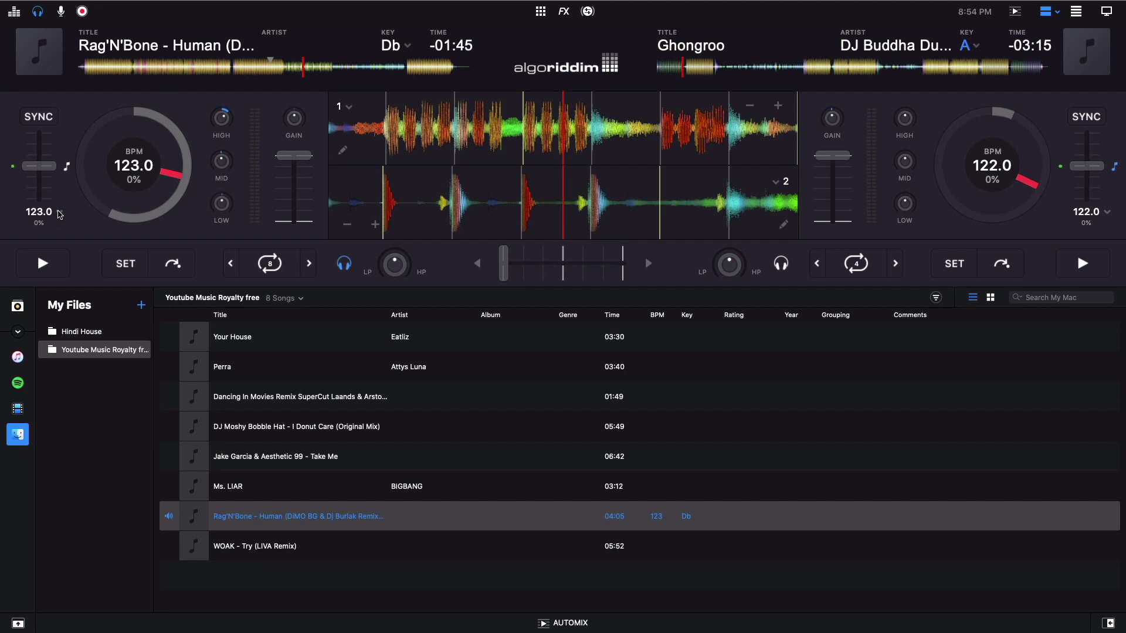
- Open deck 1's tempo options and its BPM settings, opening the BPM value for editing and leaving it as is
left_click(58, 214)
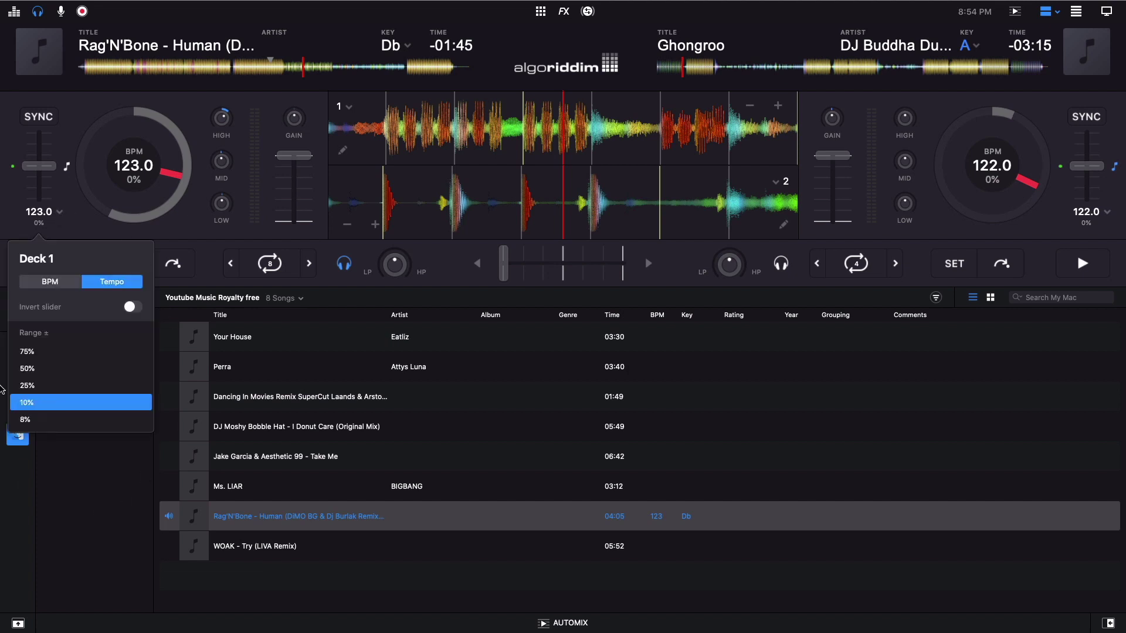
left_click(49, 282)
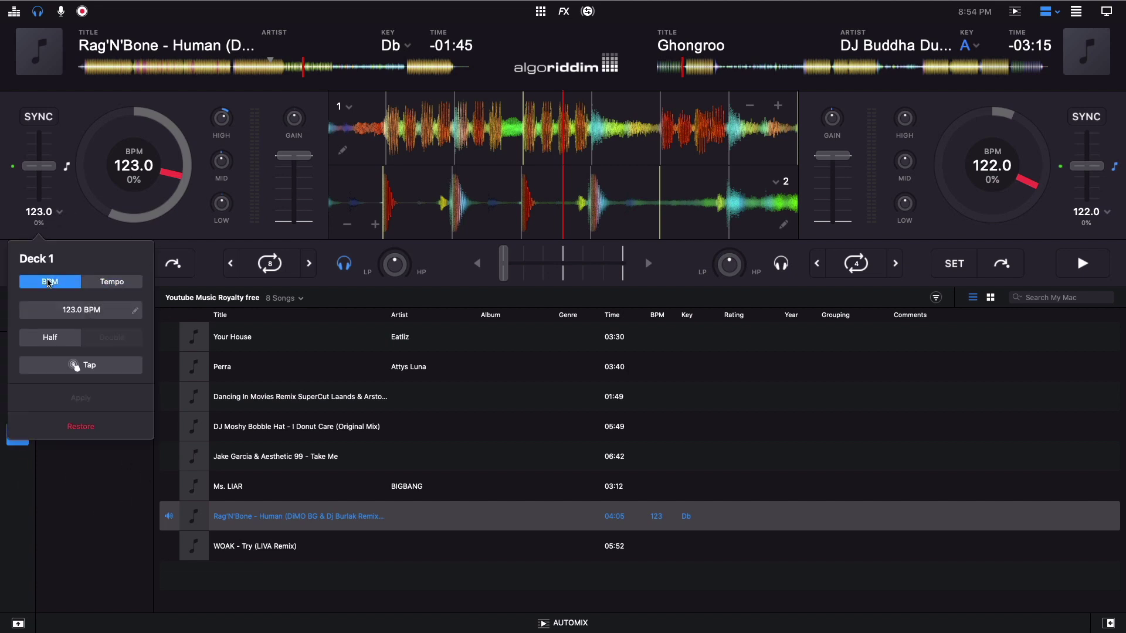
left_click(85, 310)
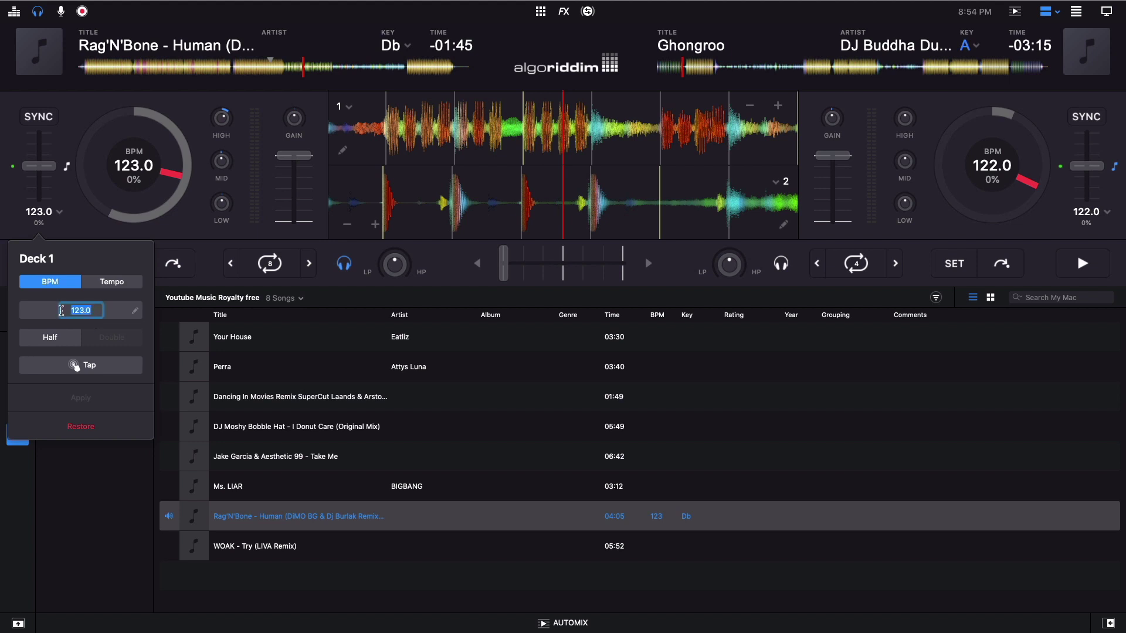
key("Return")
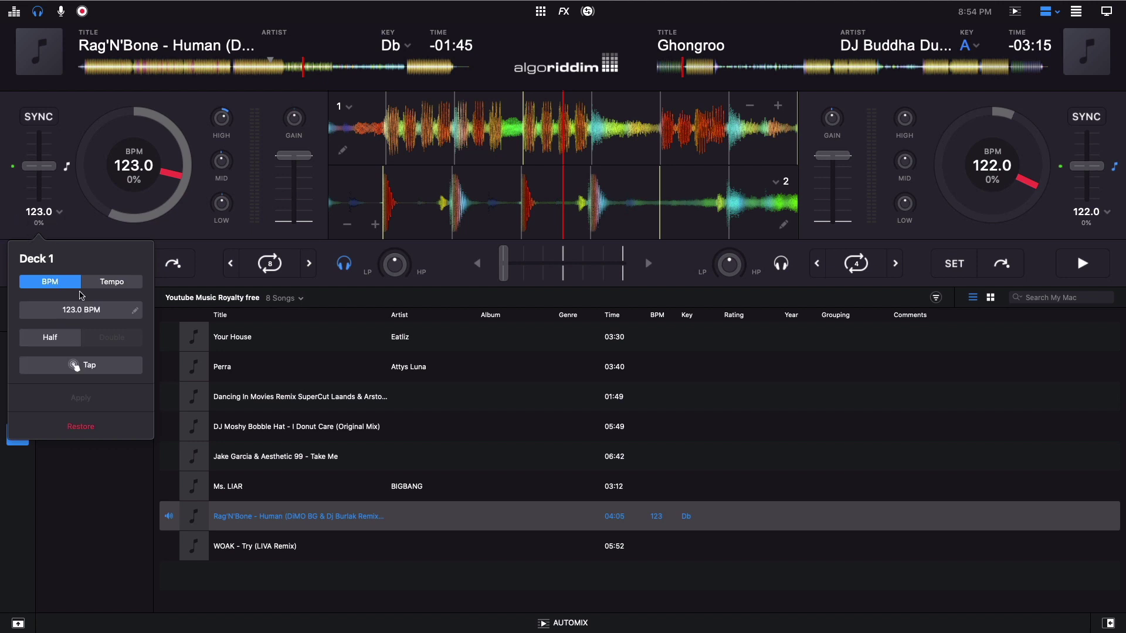
- Halve deck 1's BPM and double it back to 123.0, and view the tempo range options
left_click(50, 338)
left_click(106, 338)
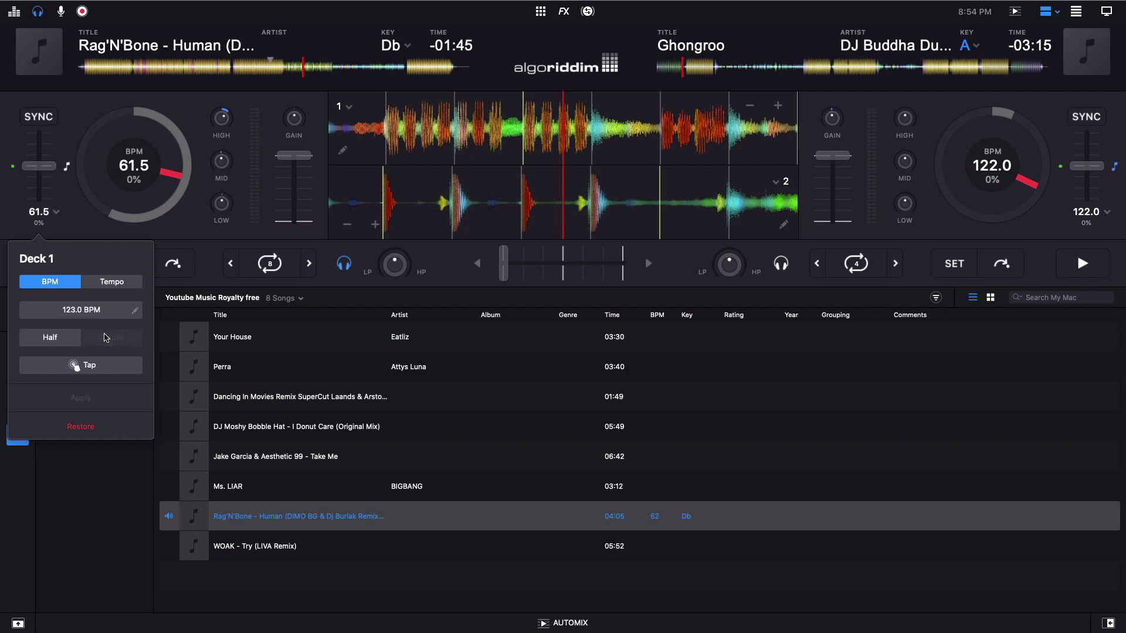
left_click(112, 282)
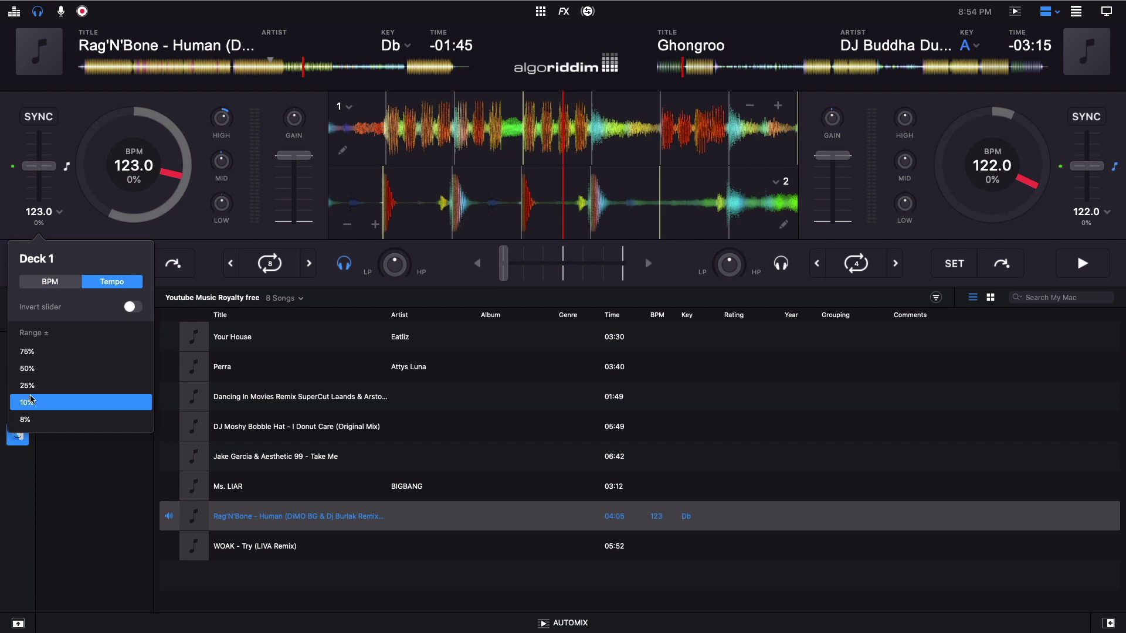
left_click(84, 222)
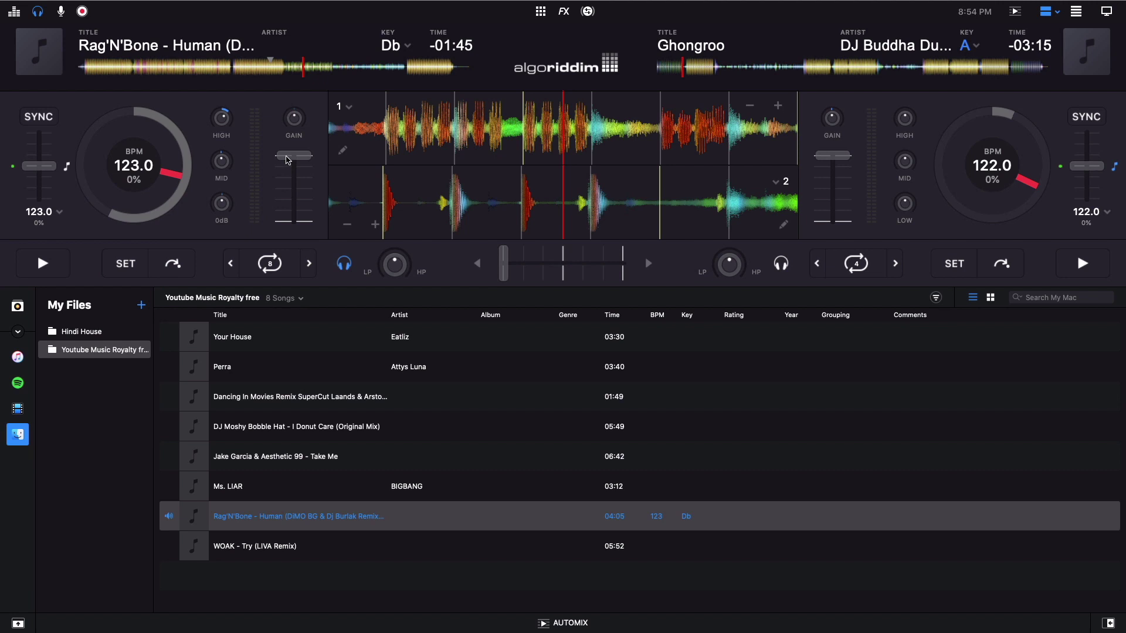
- Start and pause playback on deck 1 a few times
key("space")
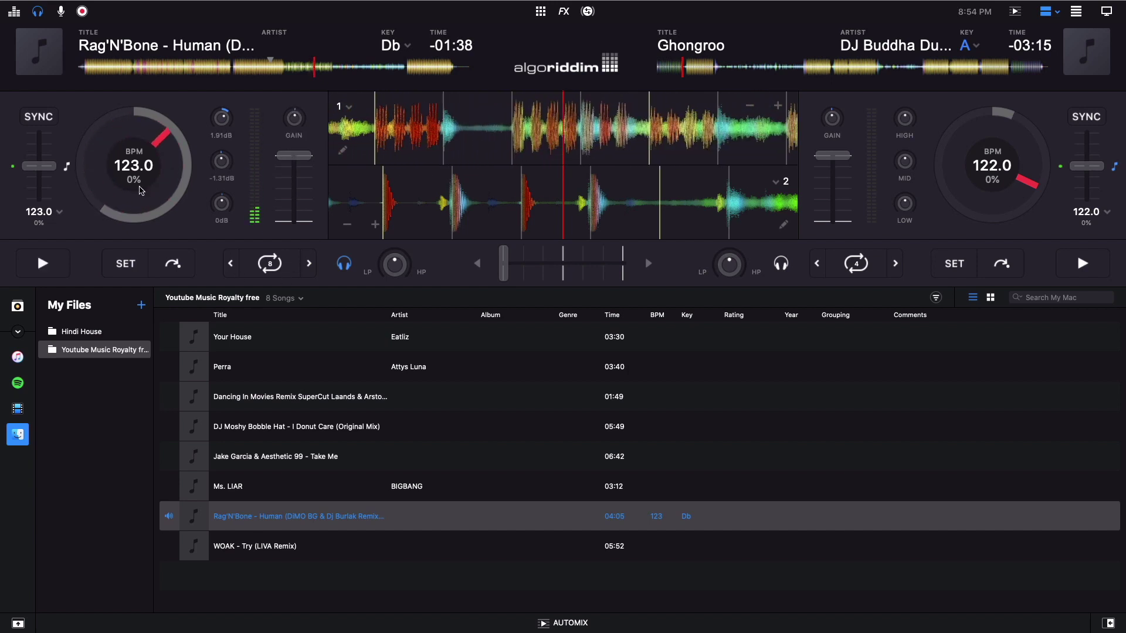
left_click(37, 263)
left_click(41, 264)
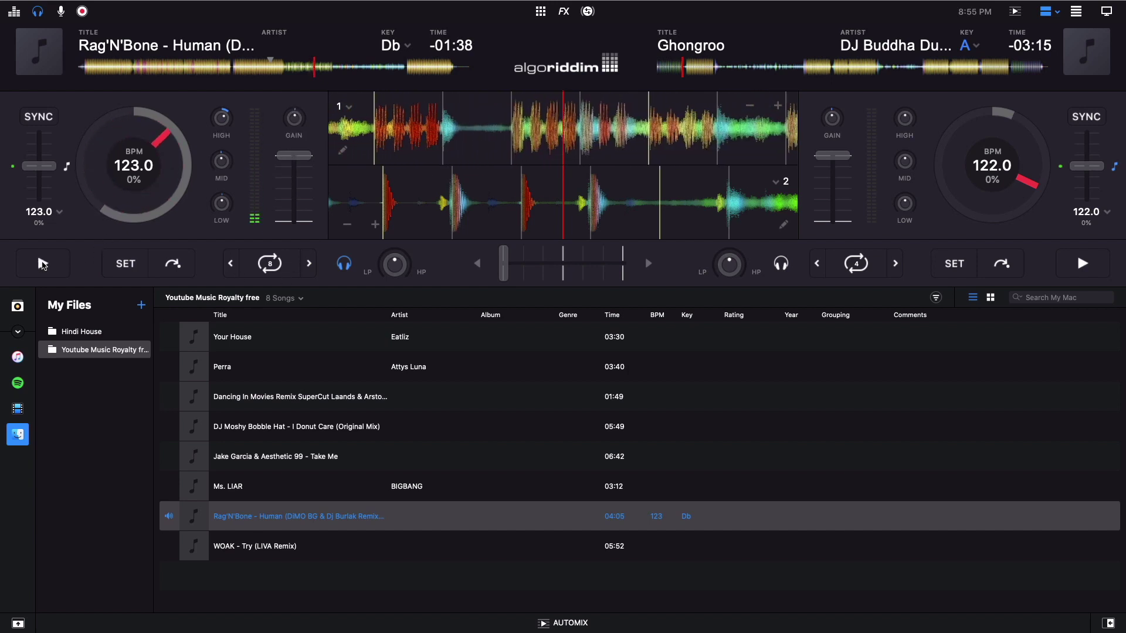
left_click(42, 264)
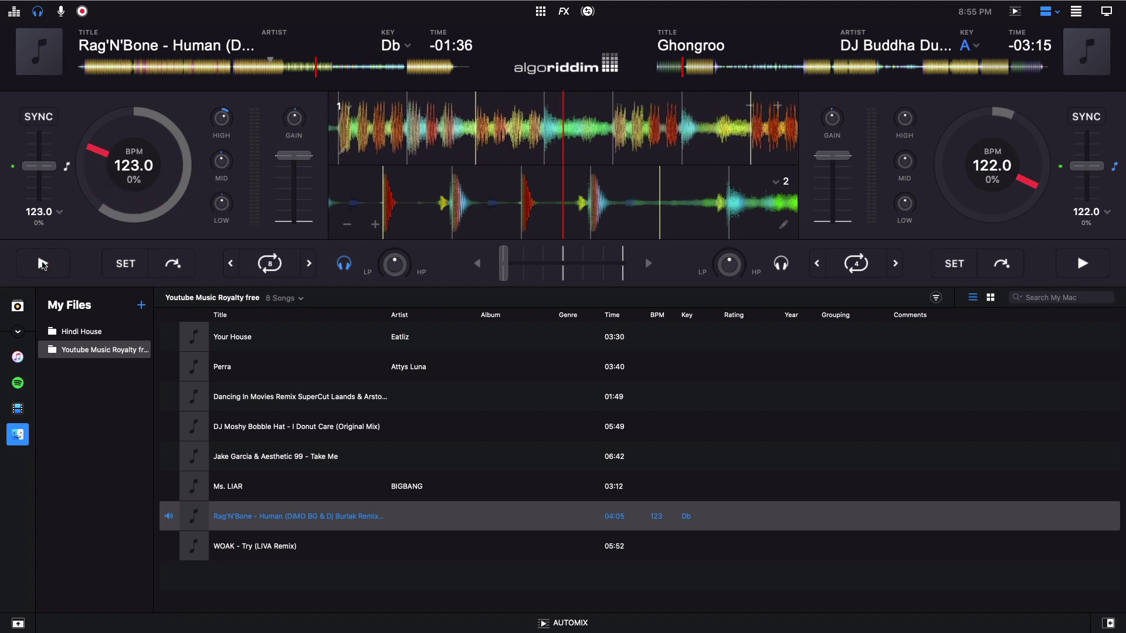
- Scrub deck 1's waveform back slightly, and set a cue point there before briefly playing on from it
left_click_drag(550, 113, 676, 103)
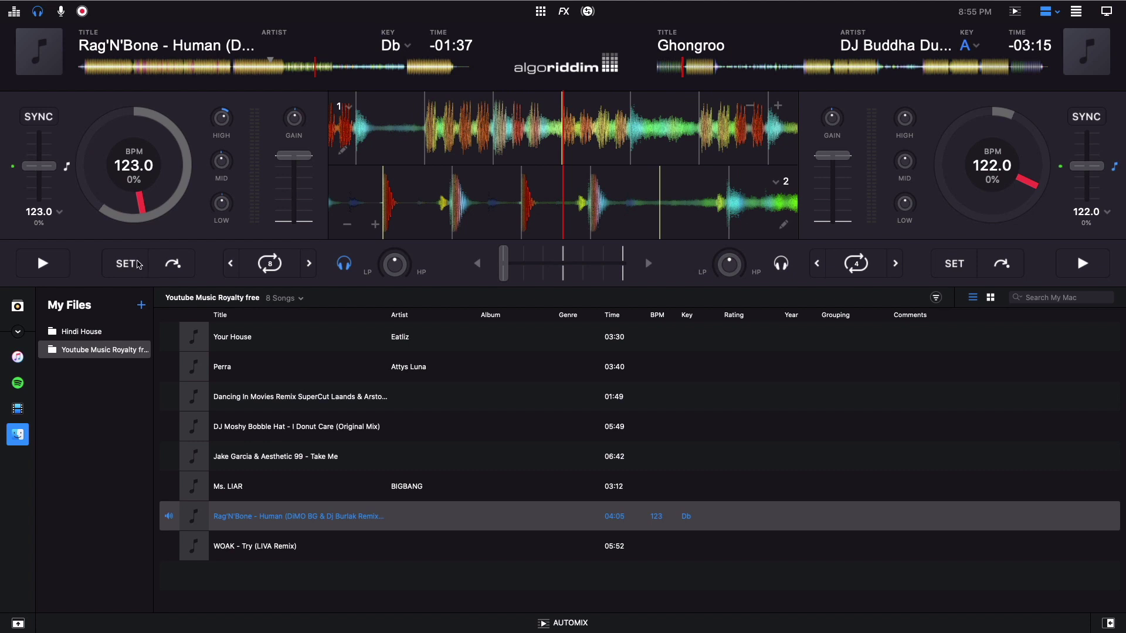
left_click(165, 265)
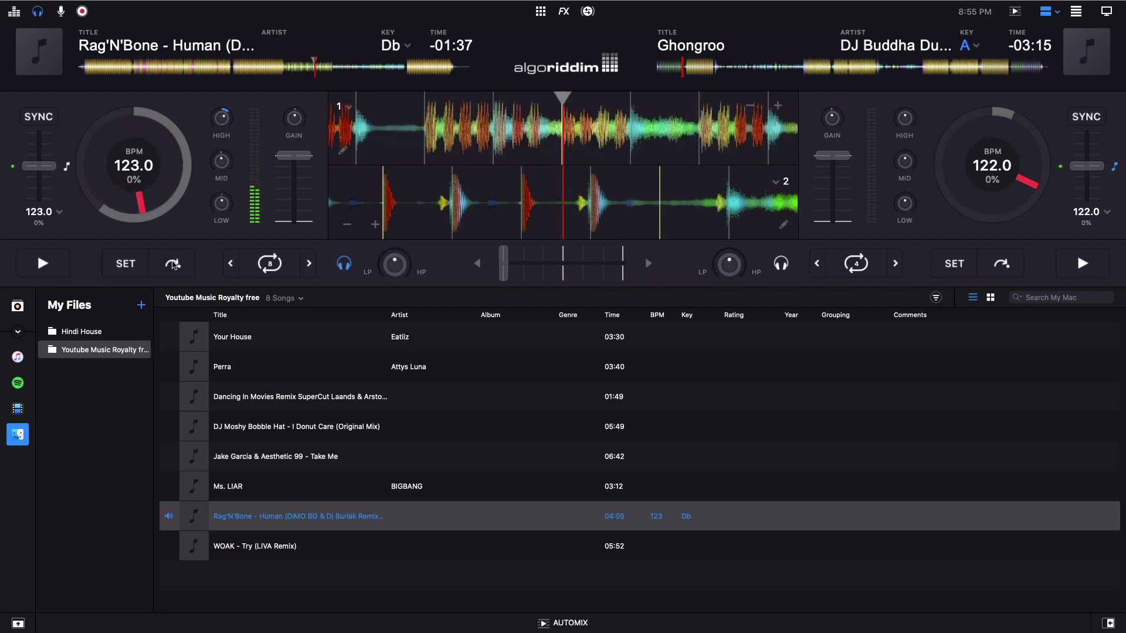
left_click(42, 269)
left_click(42, 269)
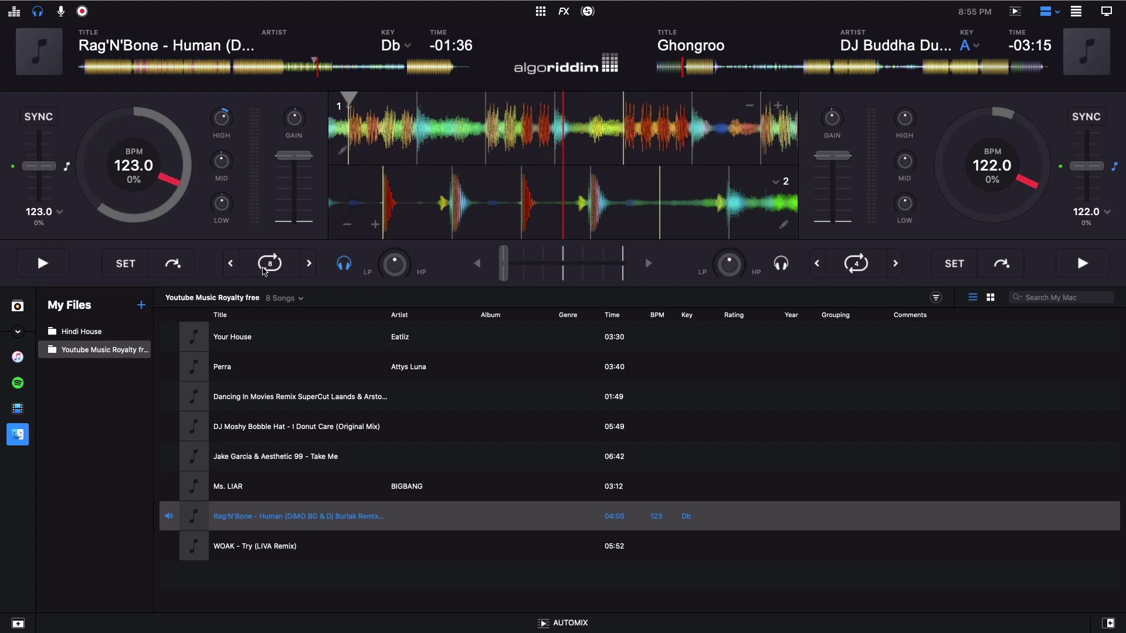
- Start an 8-beat loop on deck 1 and play it, resizing the loop down to 1/2 beat and up to 4 beats
left_click(269, 265)
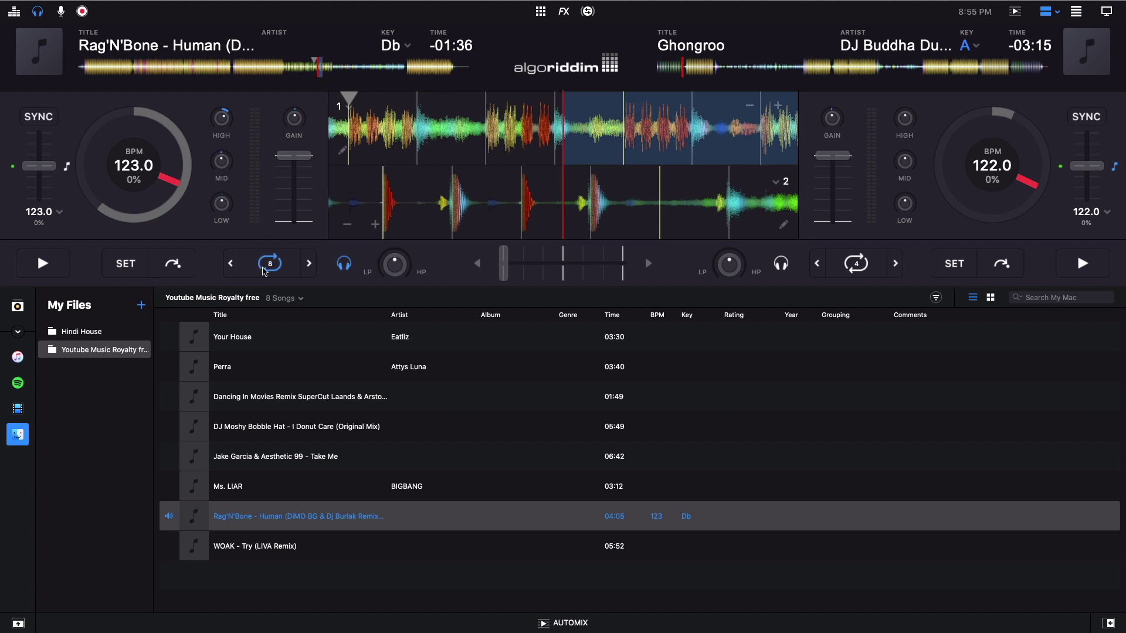
left_click(60, 272)
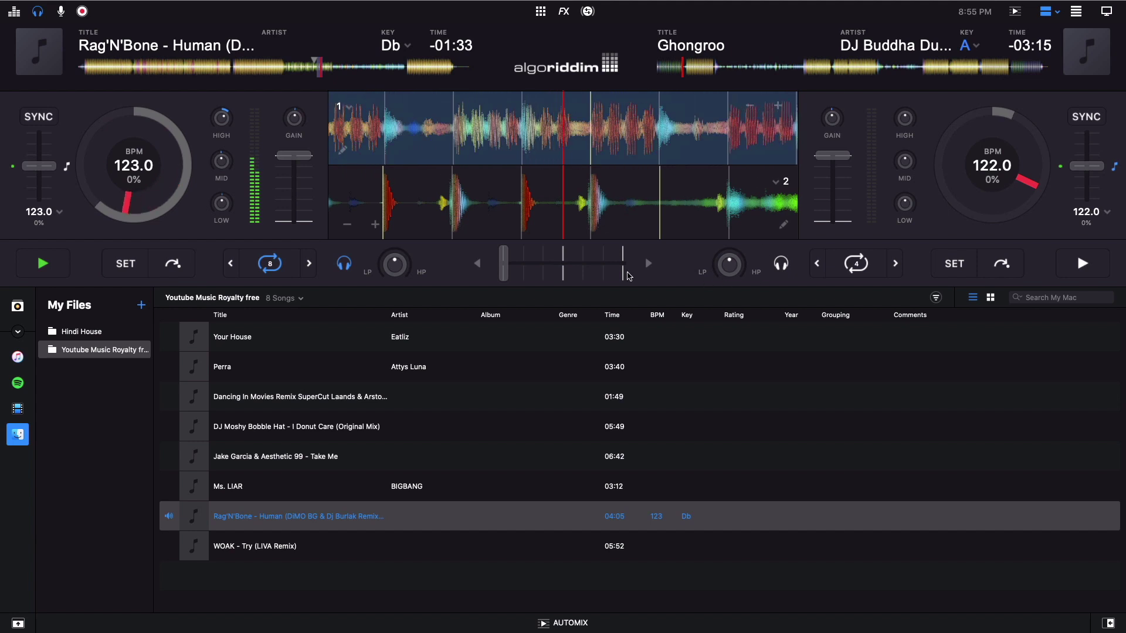
left_click(230, 264)
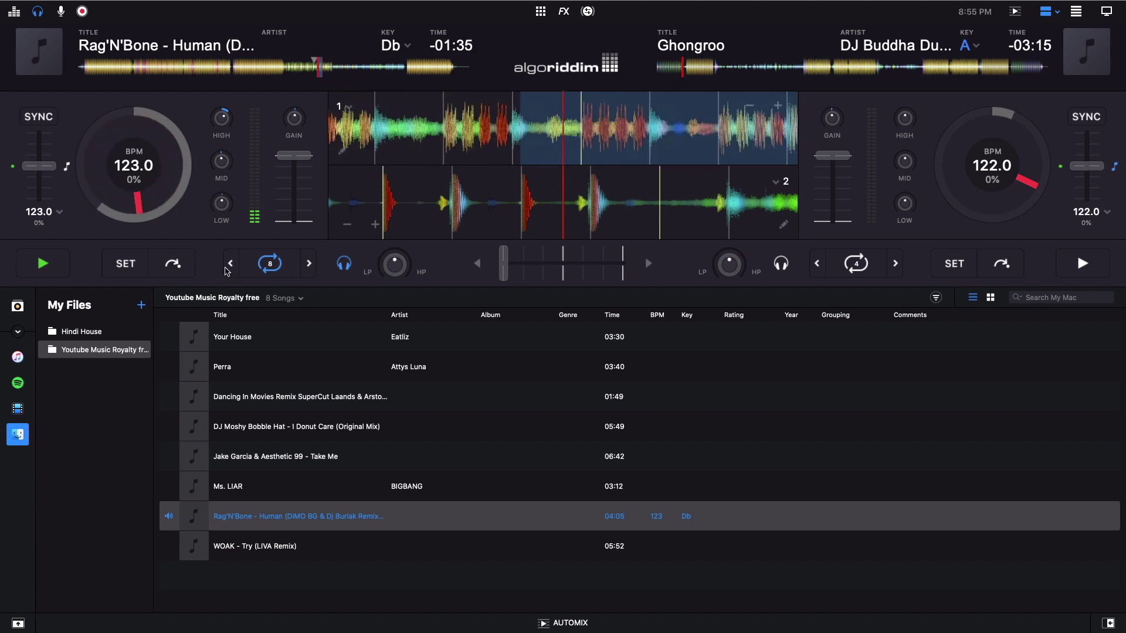
left_click(230, 264)
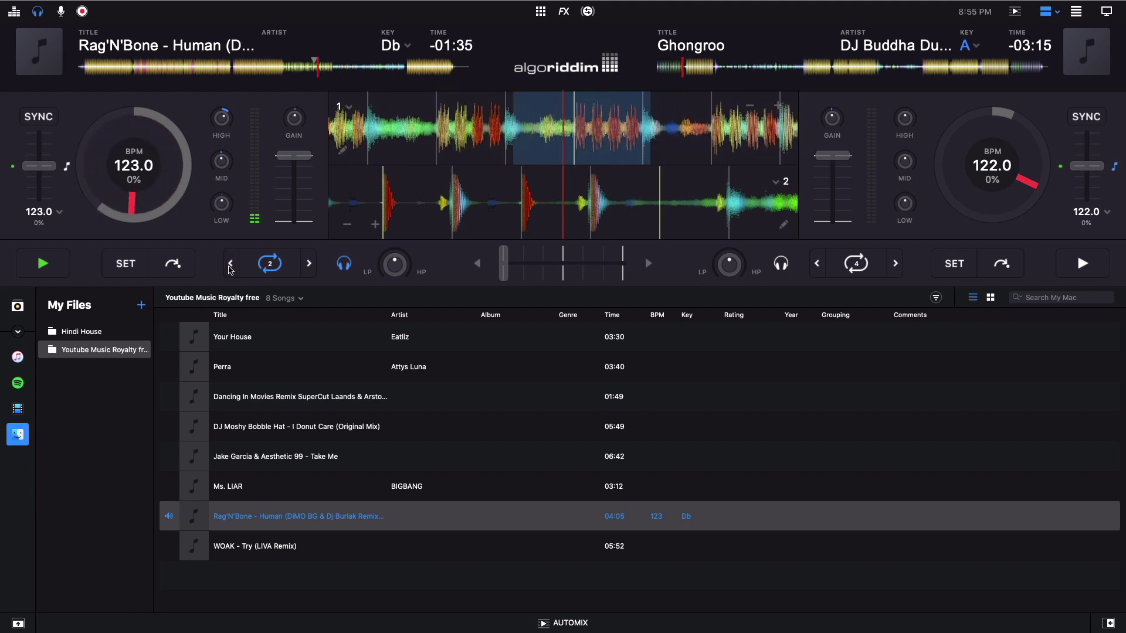
left_click(230, 264)
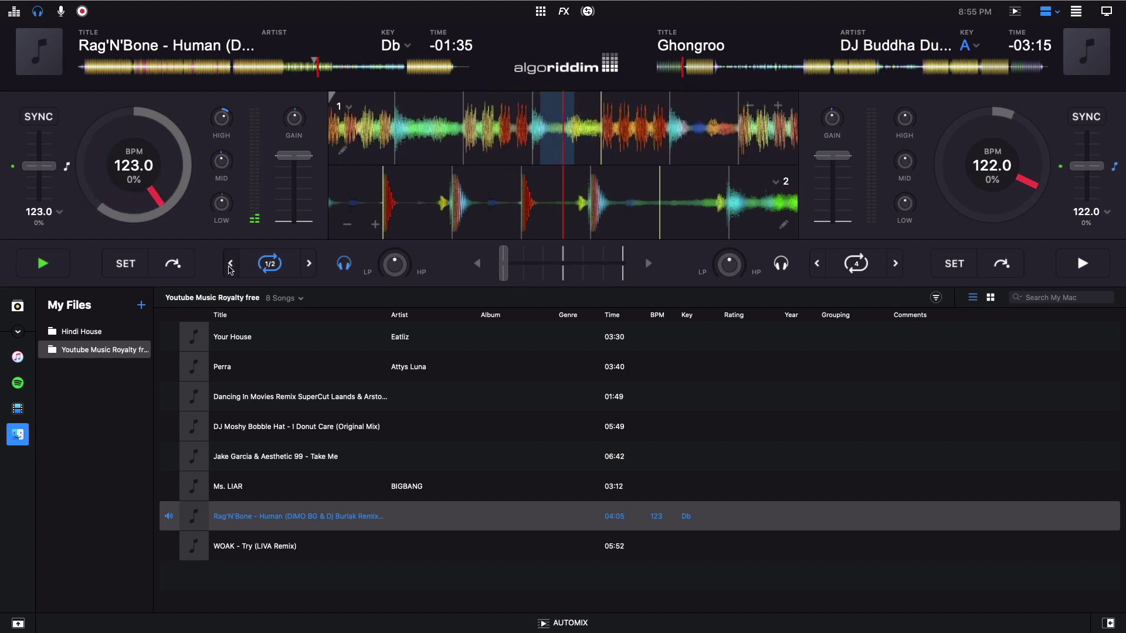
left_click(309, 264)
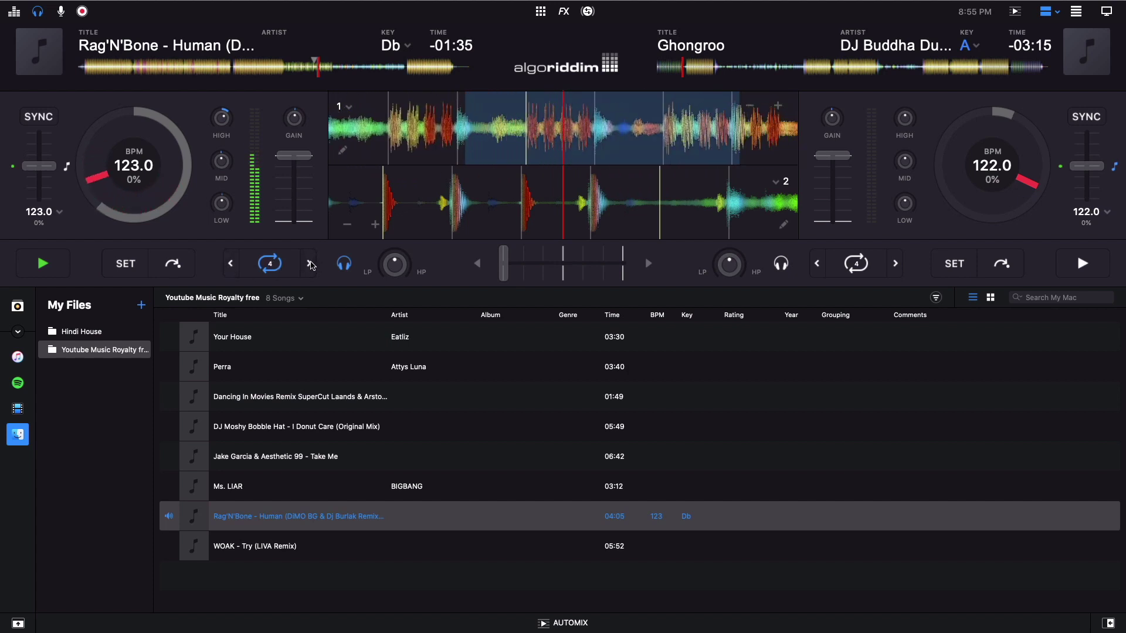
left_click(309, 264)
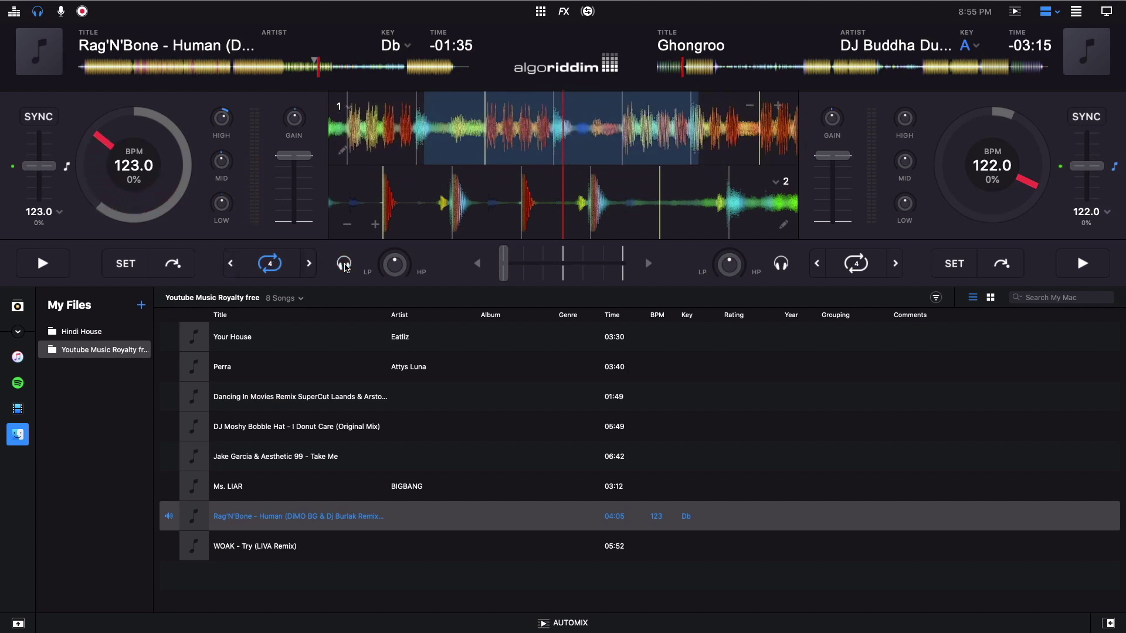
- Turn deck 1's headphone pre-cueing back on, and try its low-pass filter while the loop plays, pausing at the end
left_click(345, 265)
left_click(44, 262)
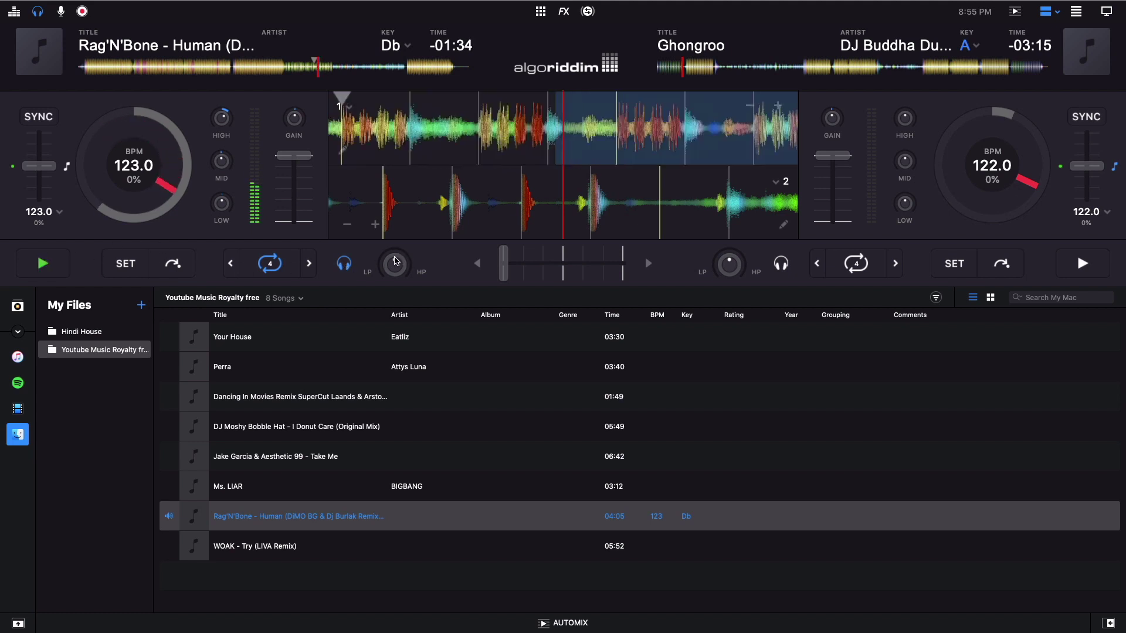
mouse_move(396, 264)
left_mouse_down()
mouse_move(402, 212)
mouse_move(388, 302)
mouse_move(399, 208)
mouse_move(384, 264)
left_mouse_up()
left_click(43, 263)
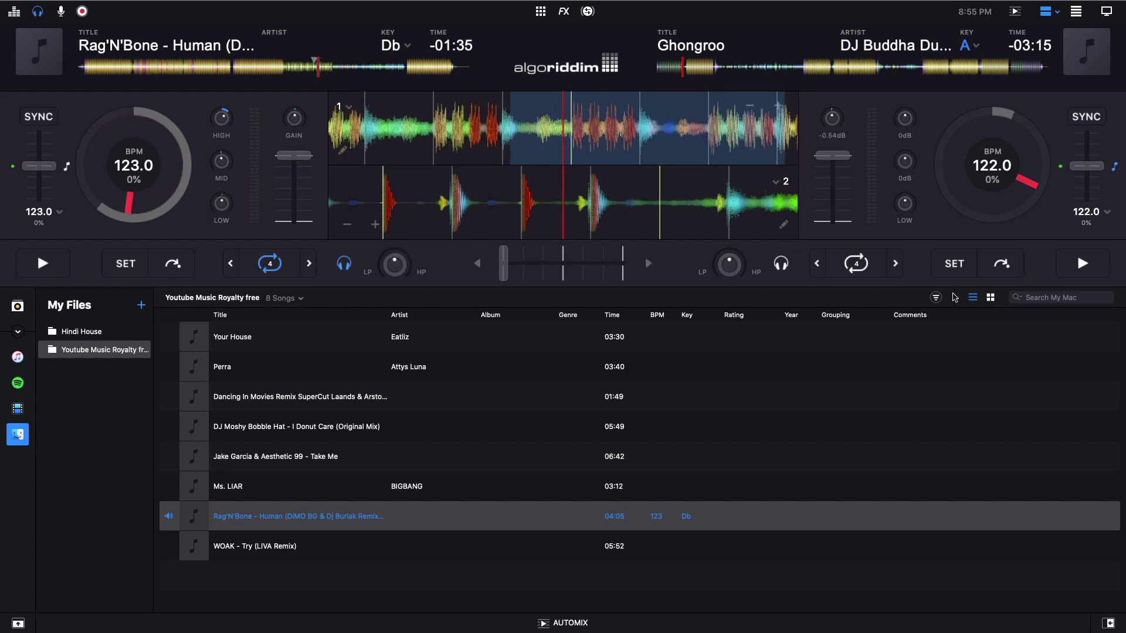
- Play both decks together and try the crossfader between them, returning it fully to deck 1 and pausing playback
key("space")
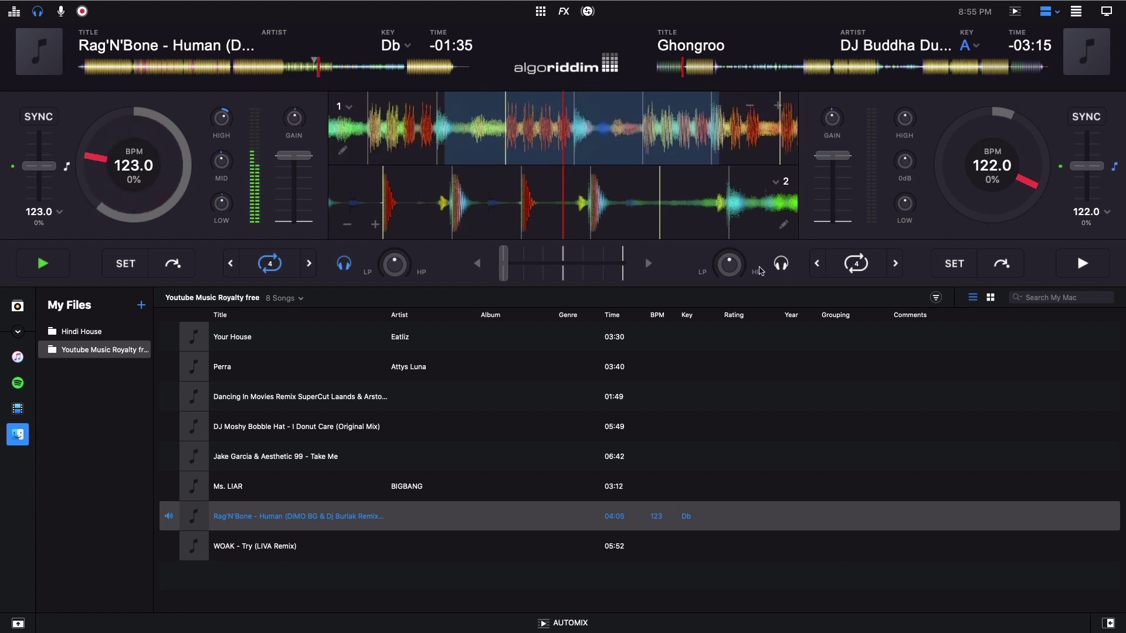
left_click(1079, 265)
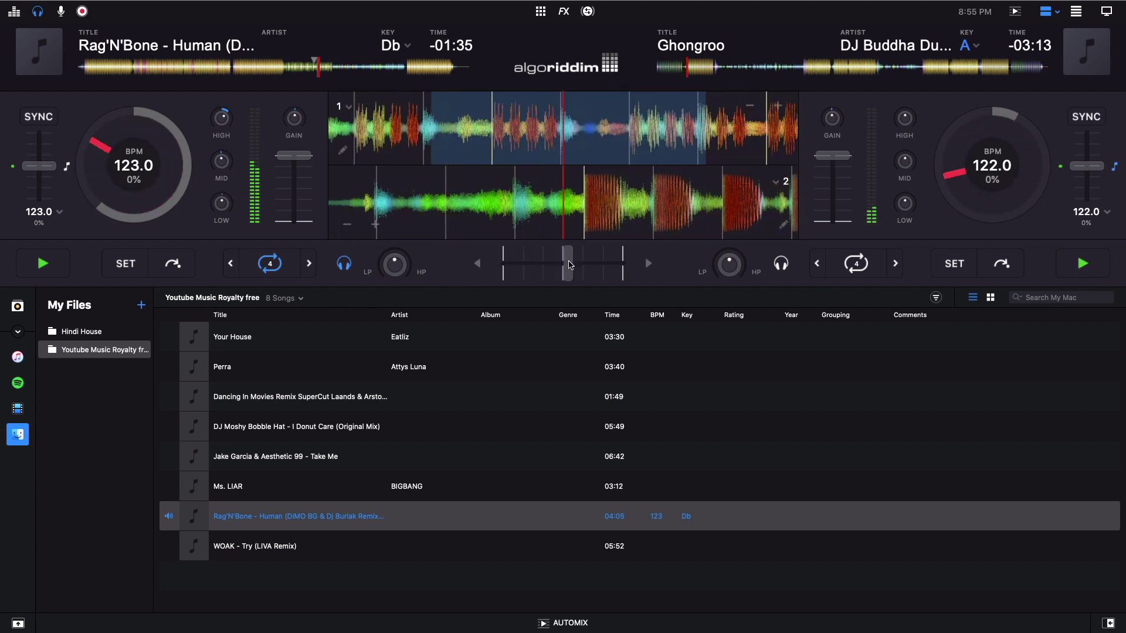
key("space")
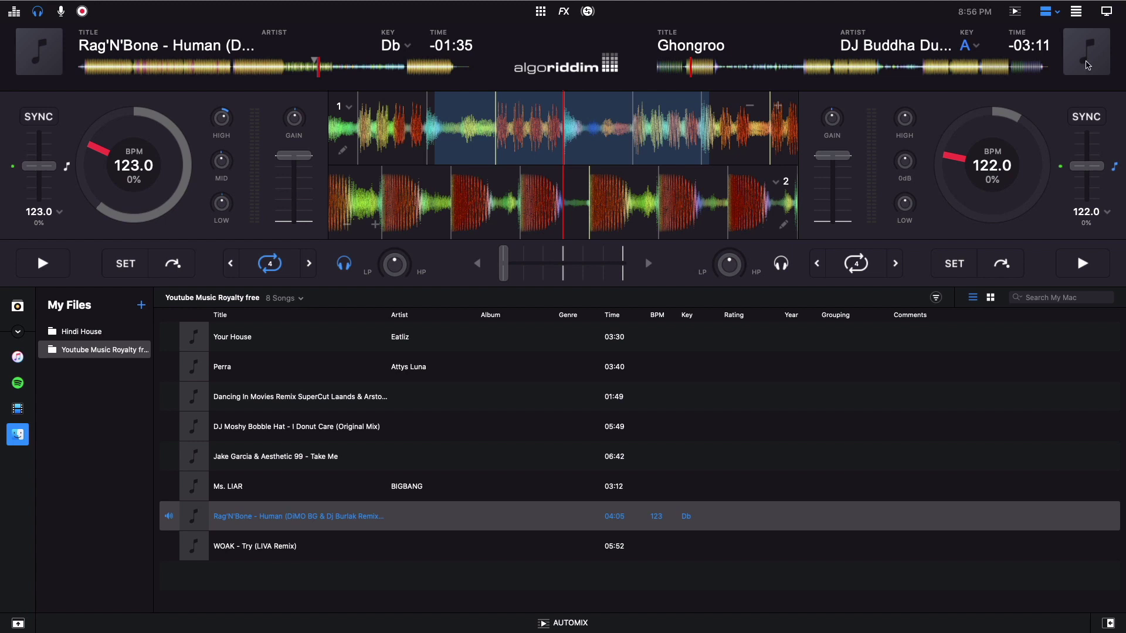
- Switch to the four-deck layout with vertical waveforms, and expand the music library and collapse it again
left_click(1076, 13)
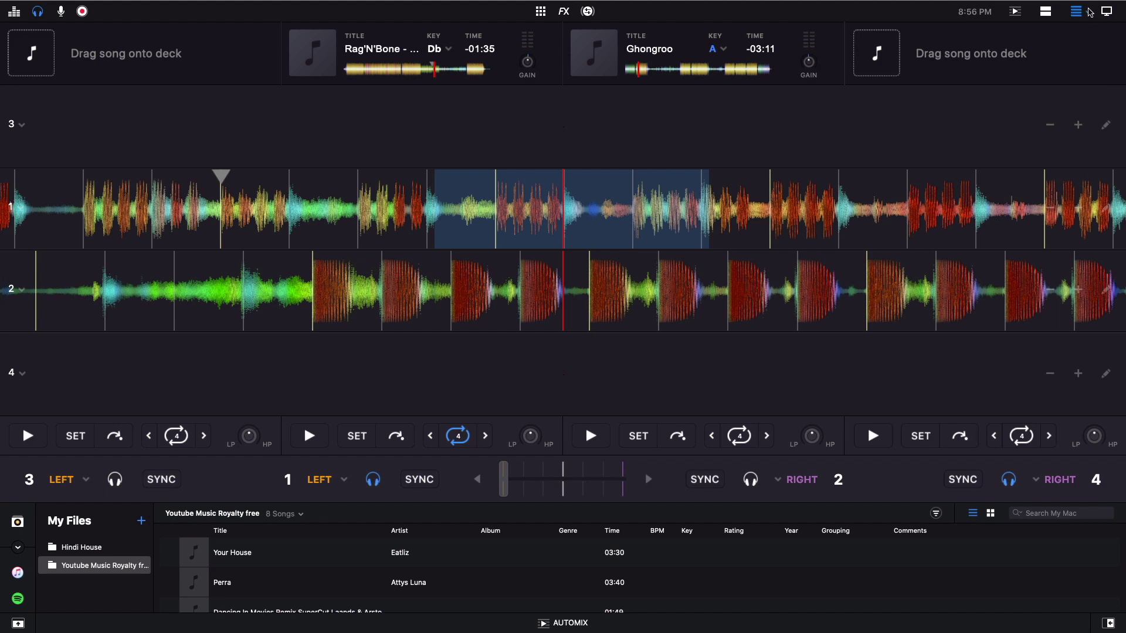
left_click(1088, 13)
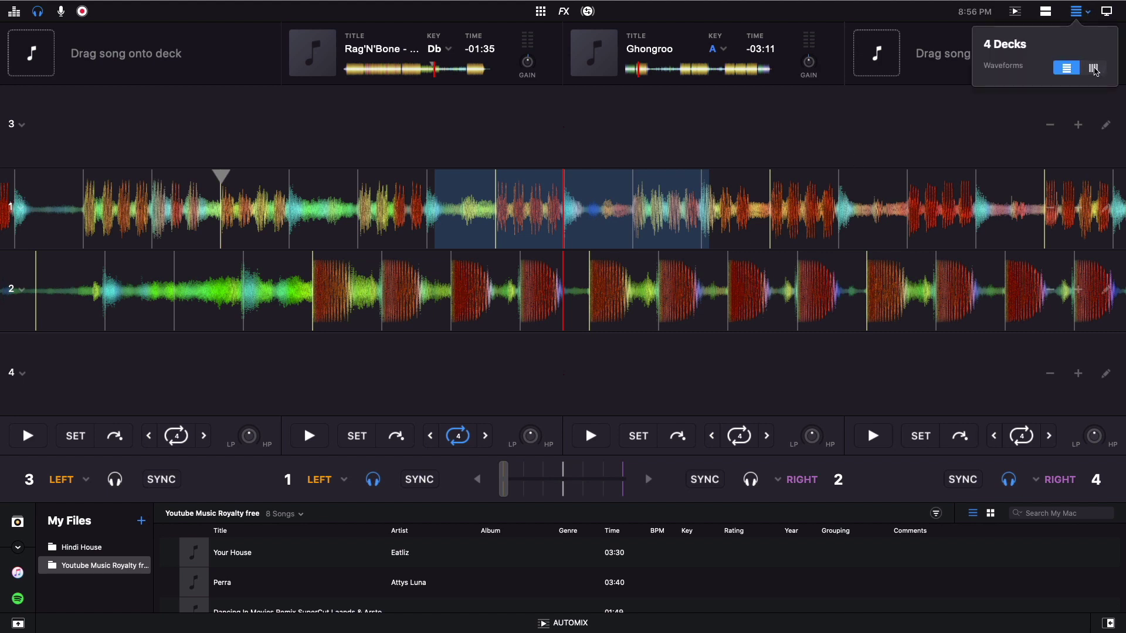
left_click(1094, 68)
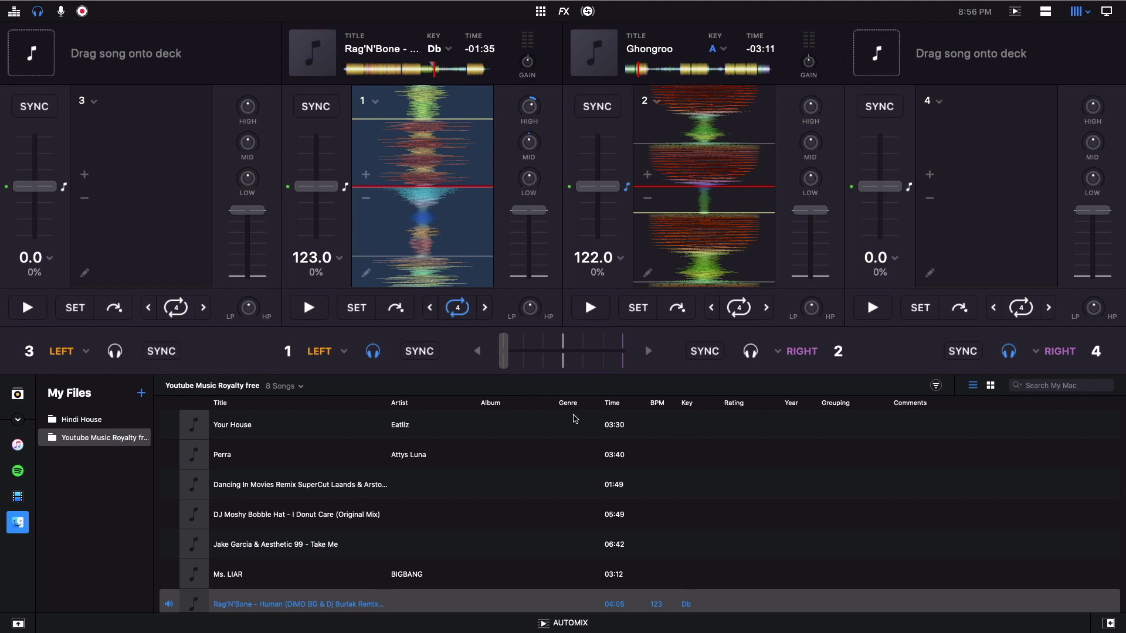
left_click(16, 624)
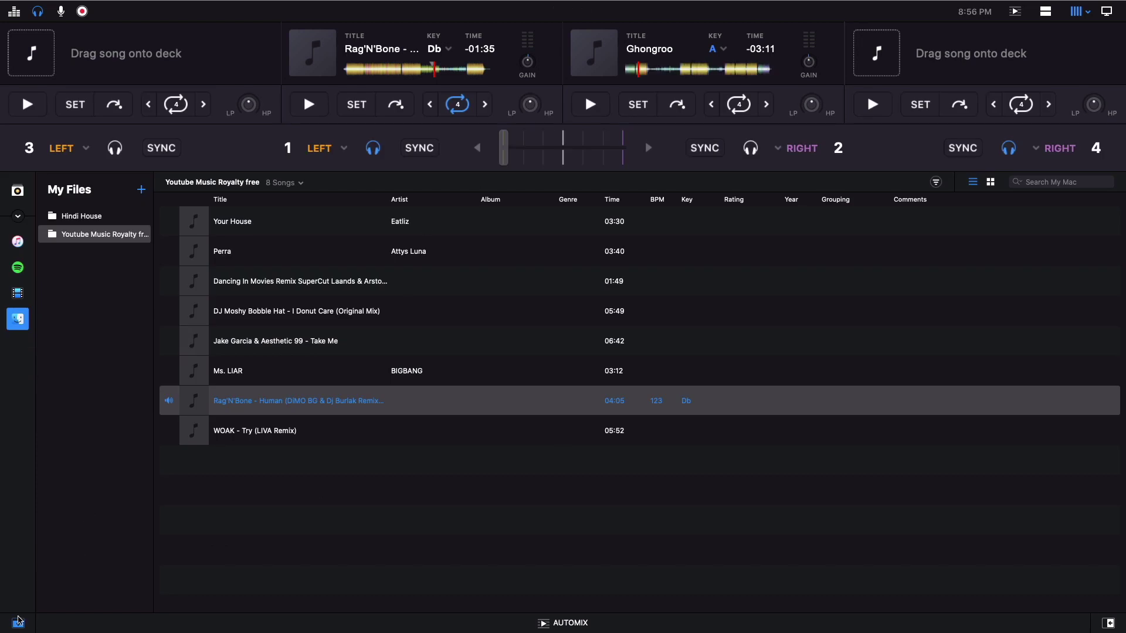
left_click(18, 622)
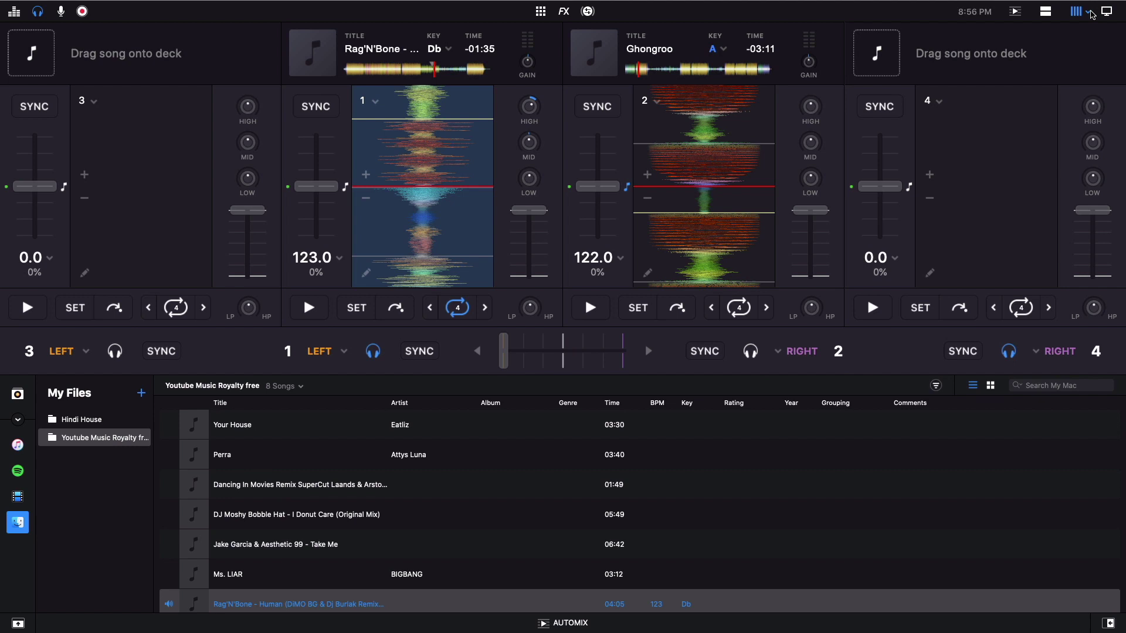
- Switch to the Automix layout, and play Rag'N'Bone - Human from near its end and mix into WOAK - Try (LIVA Remix)
left_click(1016, 12)
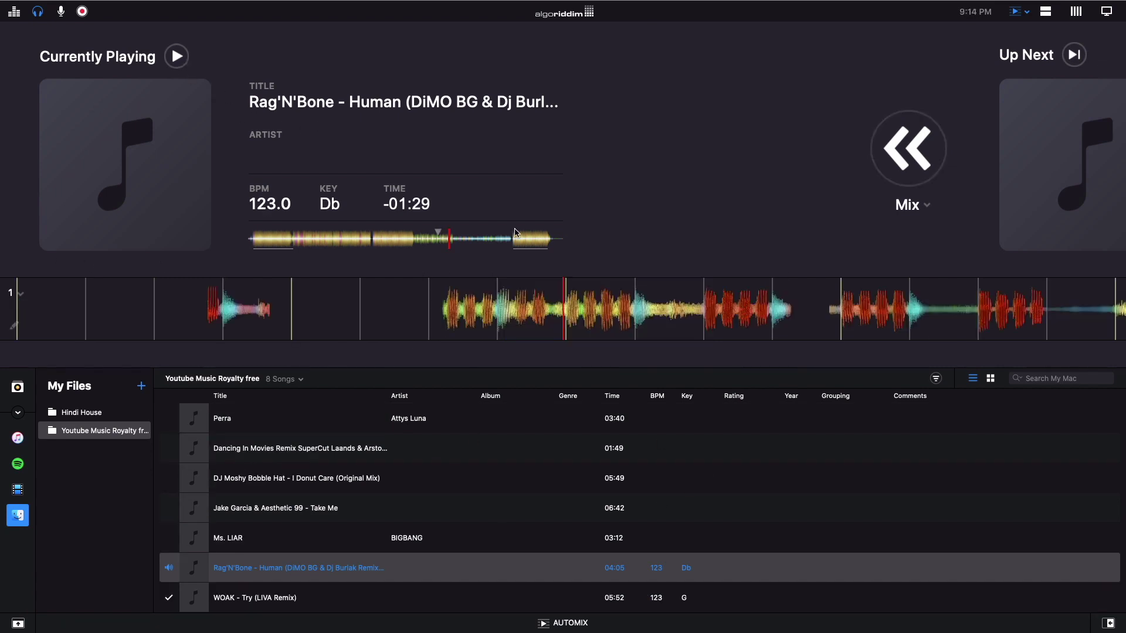
left_click(516, 234)
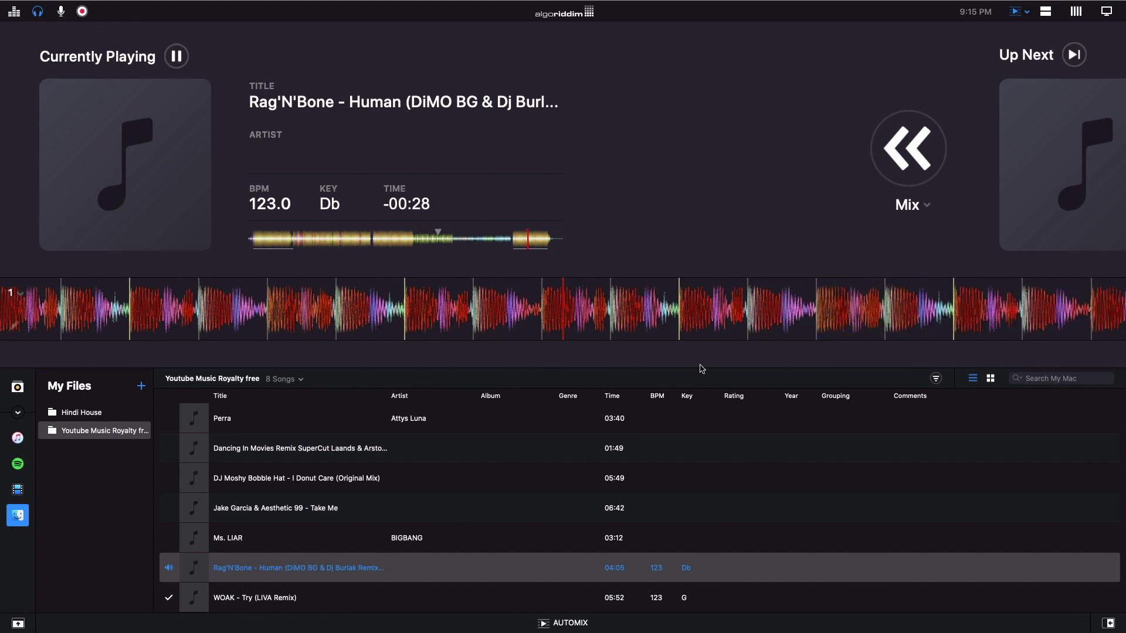
left_click(909, 148)
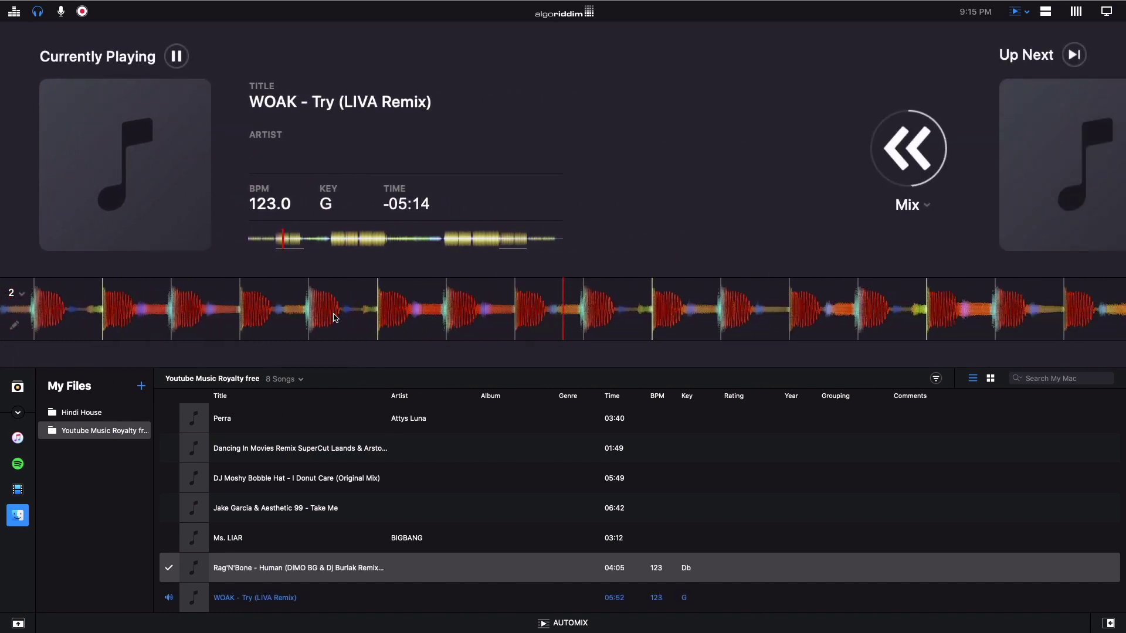
- Pause WOAK - Try (LIVA Remix), and load Rag'N'Bone - Human from the library as the currently playing song
key("space")
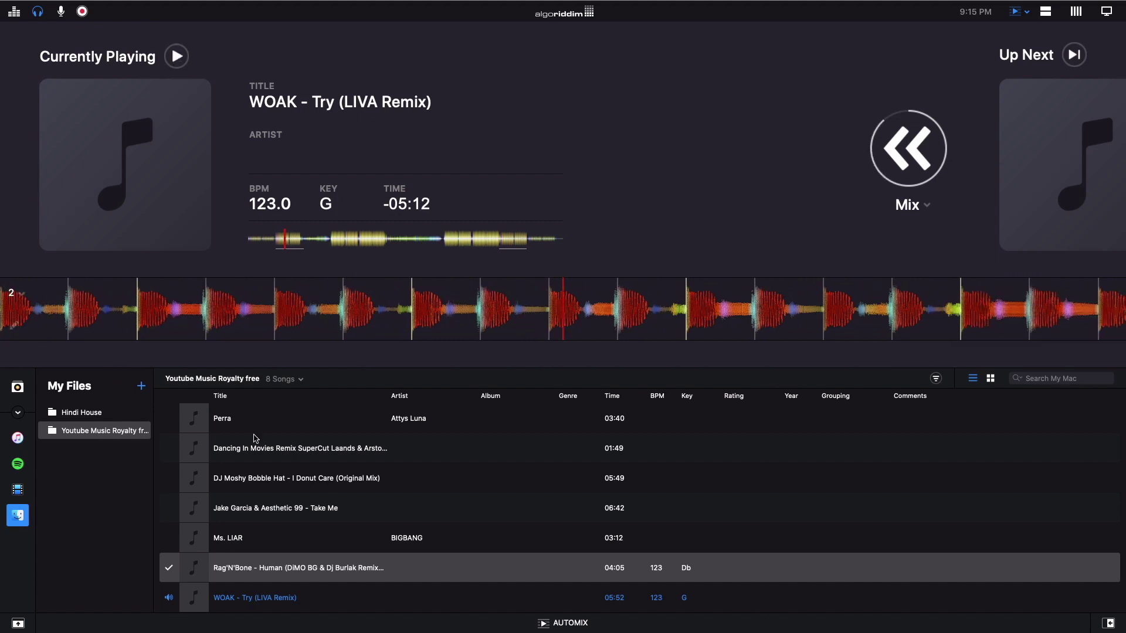
left_click_drag(267, 564, 289, 156)
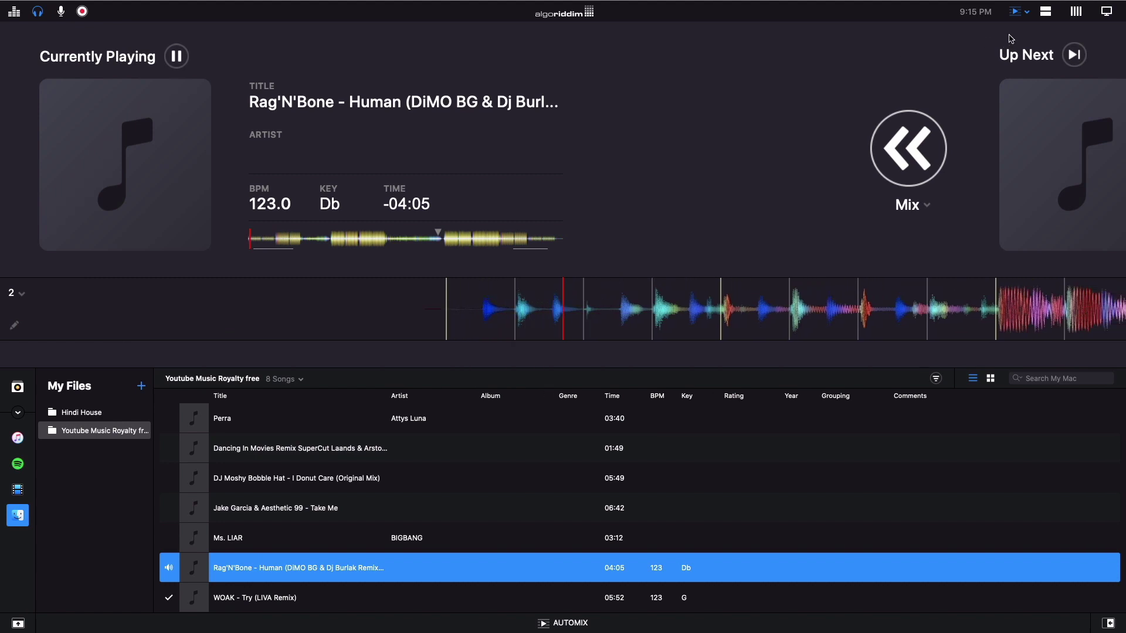
- Pause the current song and switch to the Single Deck layout
key("space")
left_click(1017, 11)
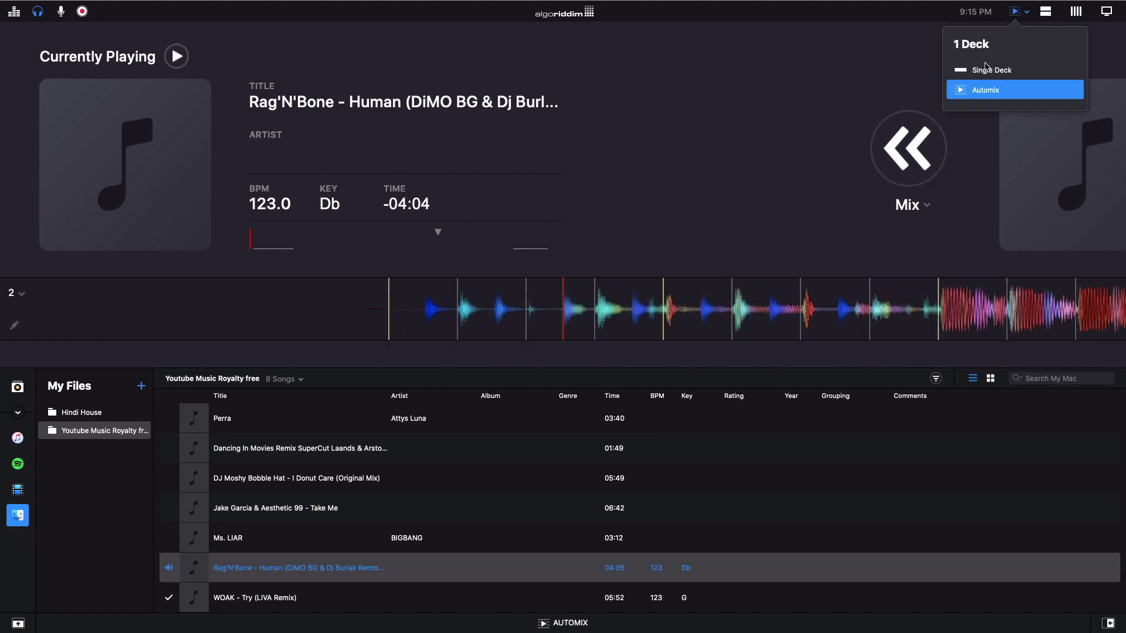
left_click(985, 70)
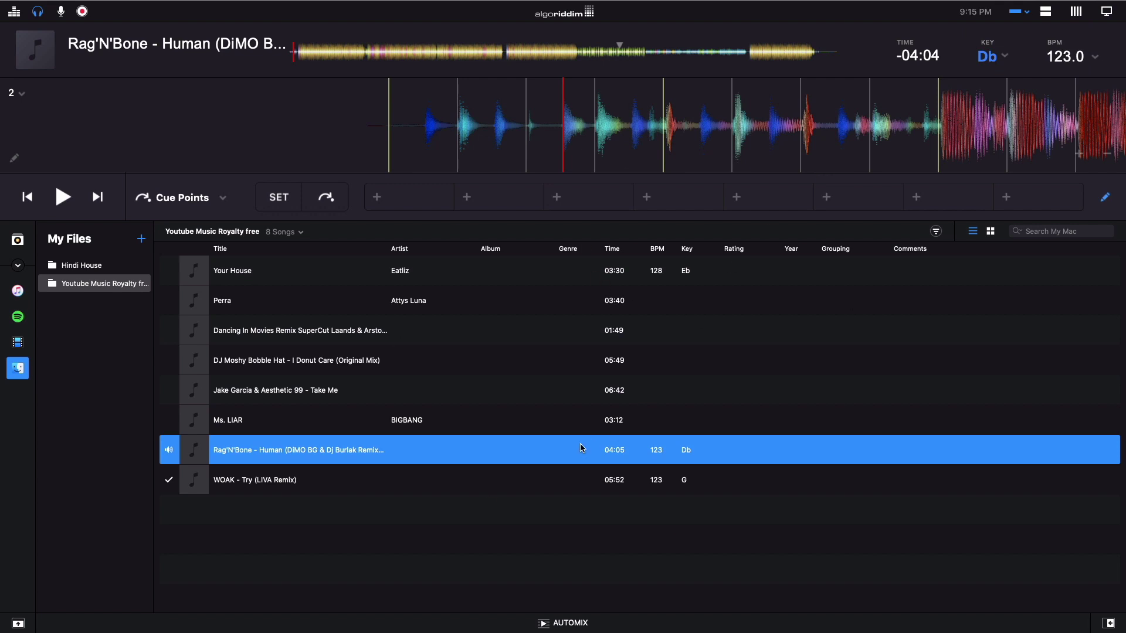
- Store cue points in the first and third slots at the current position, and clear both again
left_click(426, 208)
left_click(566, 196)
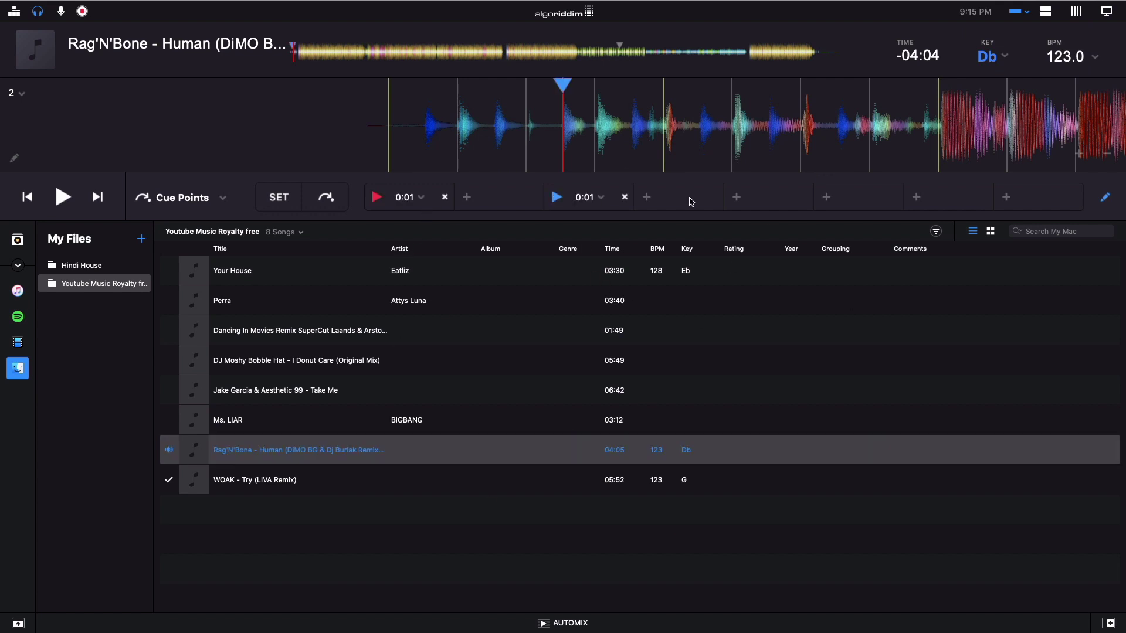
left_click(1108, 197)
left_click(1106, 199)
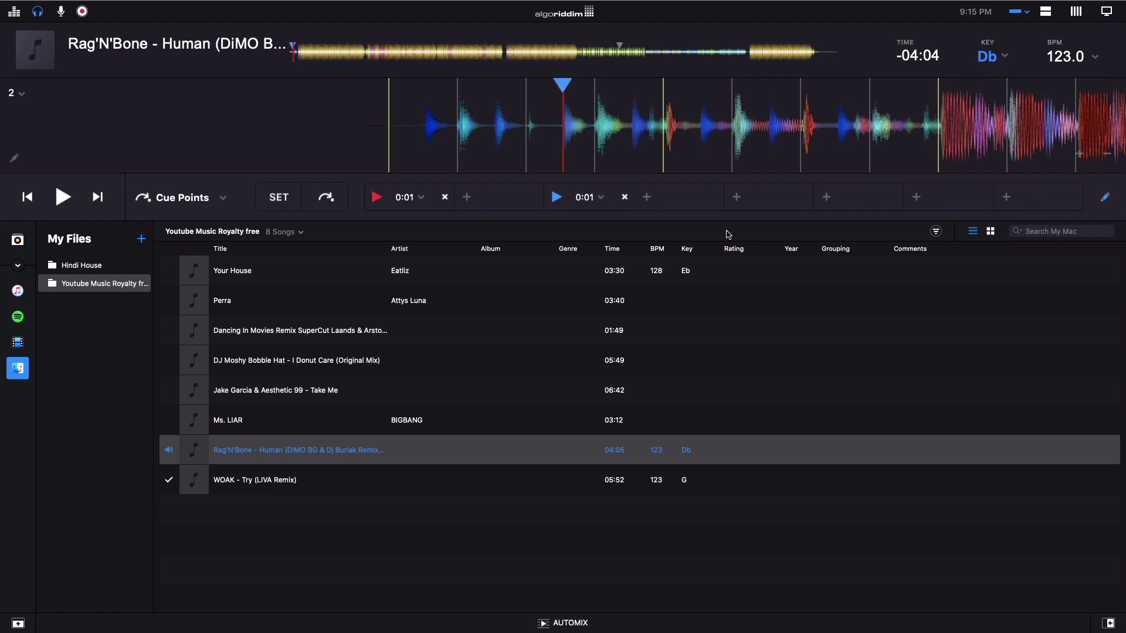
left_click(625, 196)
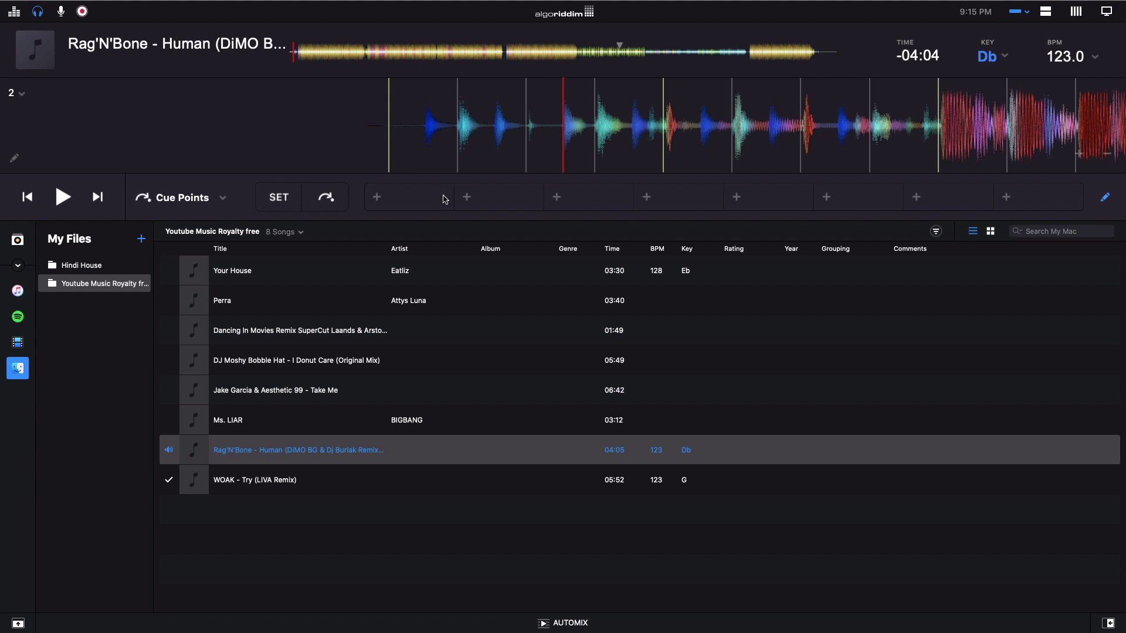
left_click(224, 199)
left_click(224, 200)
- Show the video mixer, set deck 1's visual source to video, and move the crossfader fully to deck 1
left_click(1107, 11)
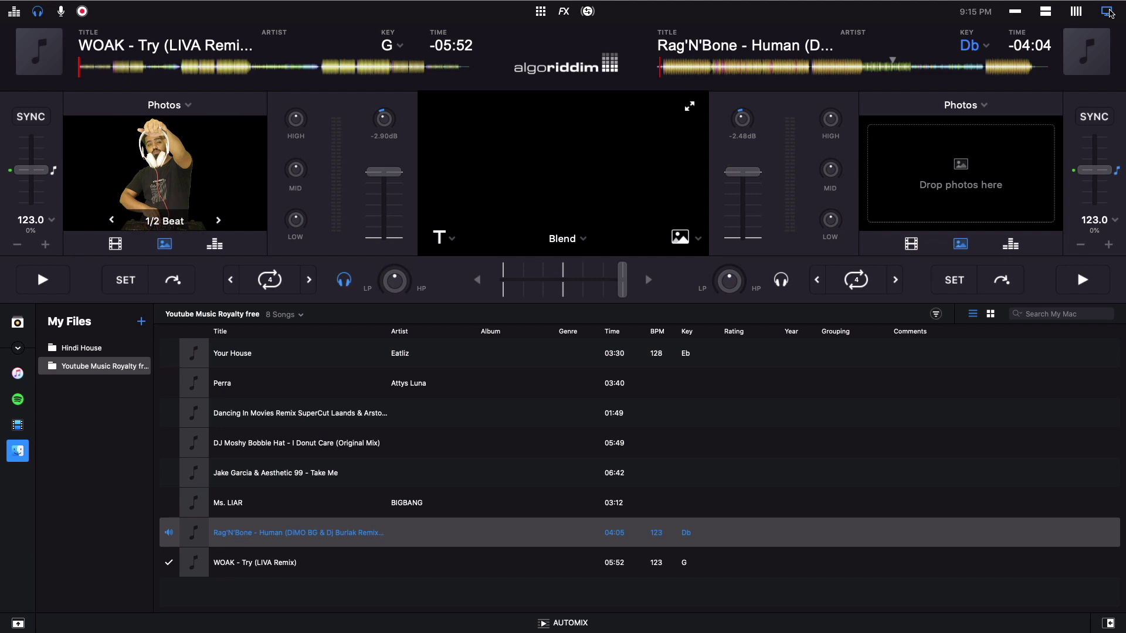
left_click(115, 244)
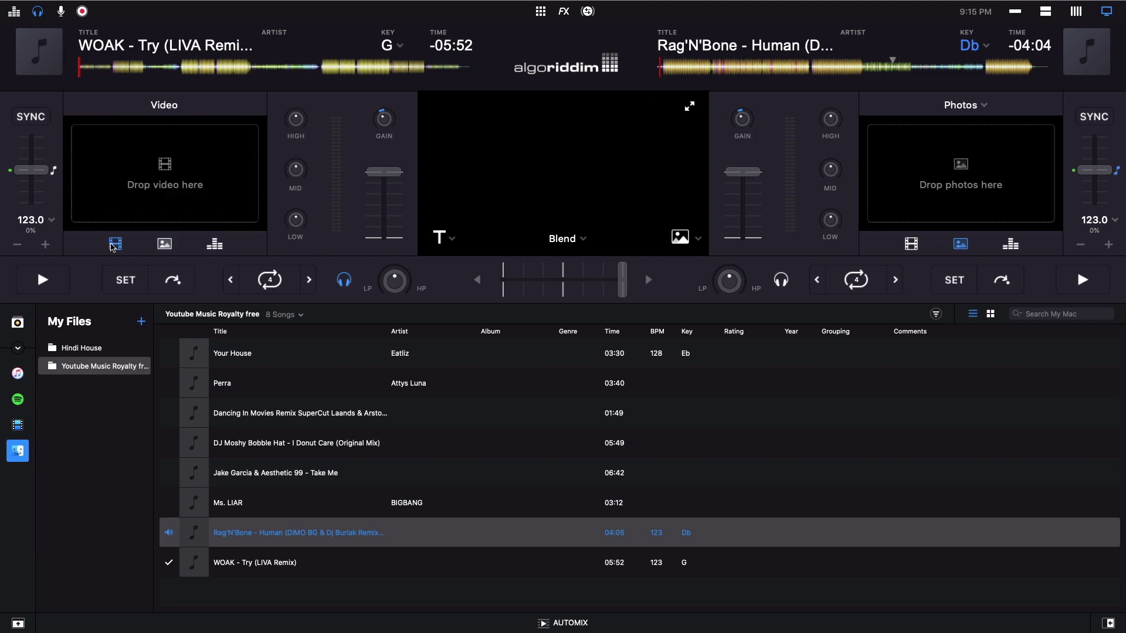
left_click_drag(624, 283, 480, 284)
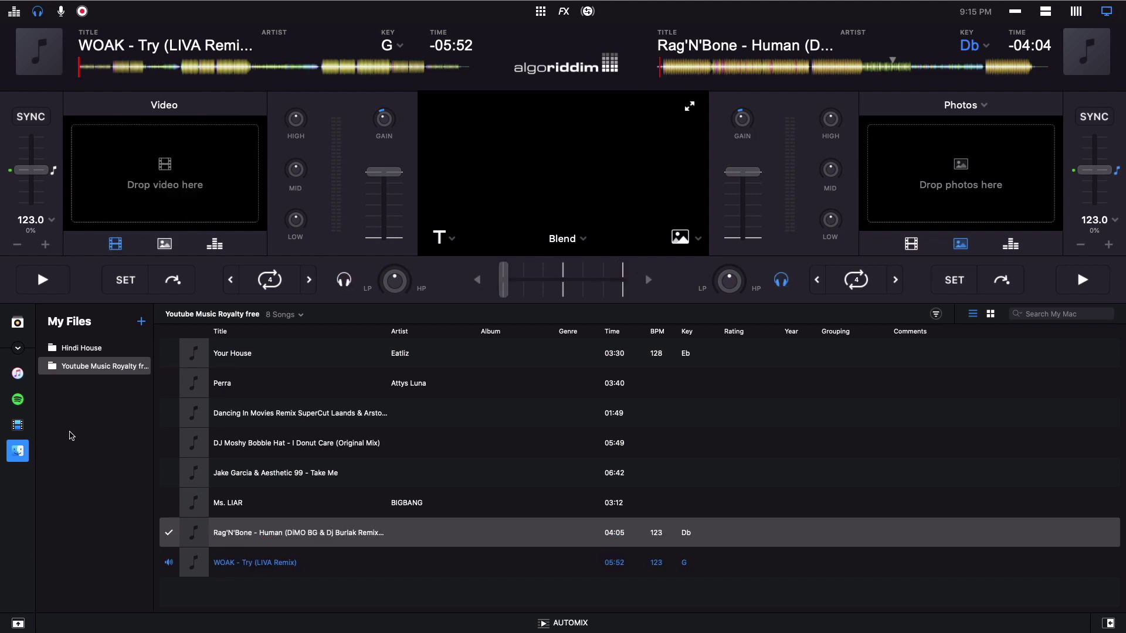
- Load a Demo Content video onto deck 1, and preview it by playing the song from its start and pausing
left_click(17, 426)
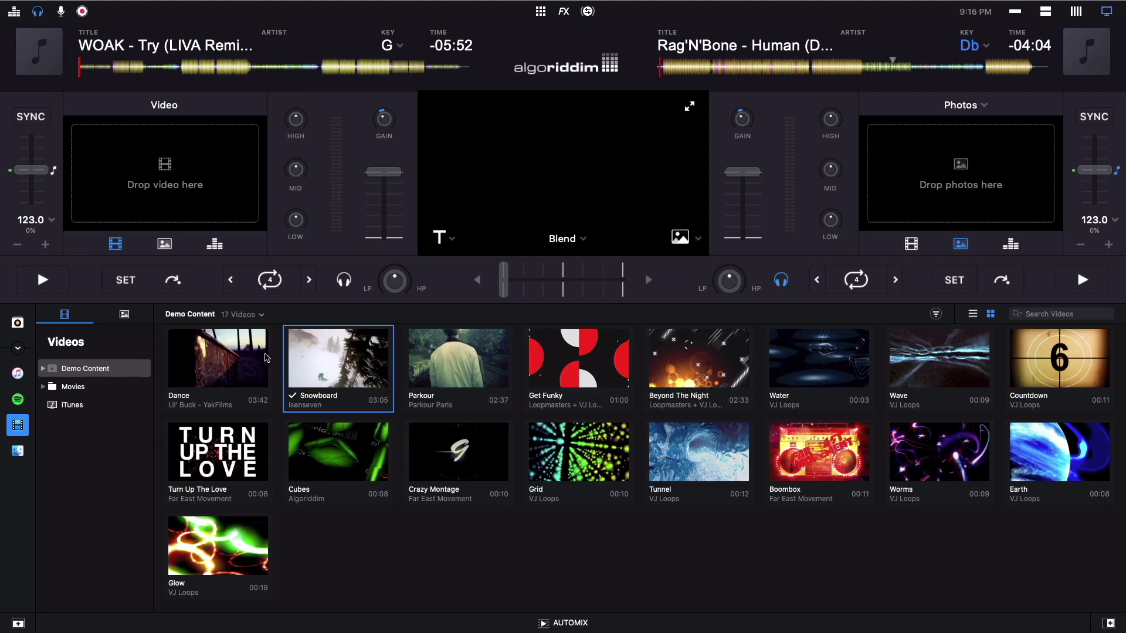
left_click_drag(335, 384, 195, 202)
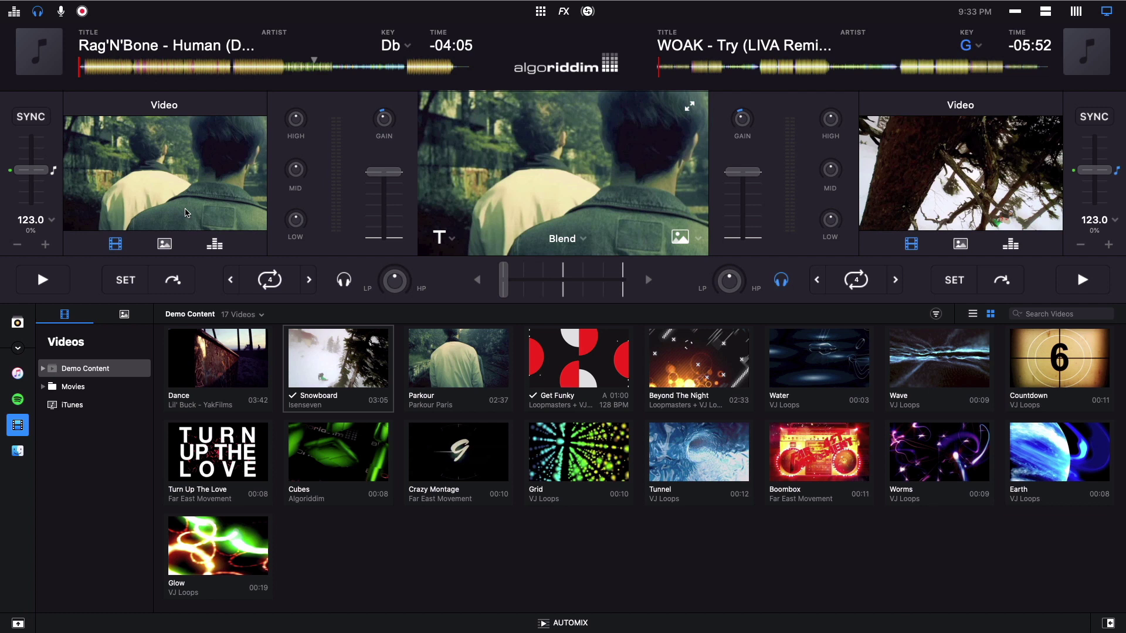
left_click(39, 282)
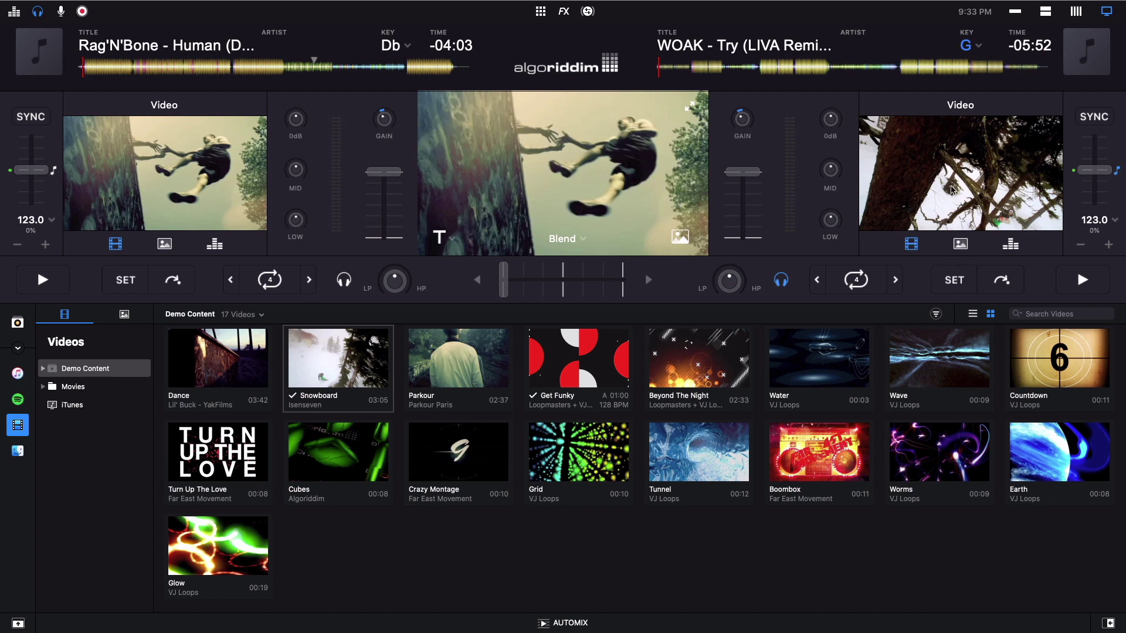
left_click(79, 68)
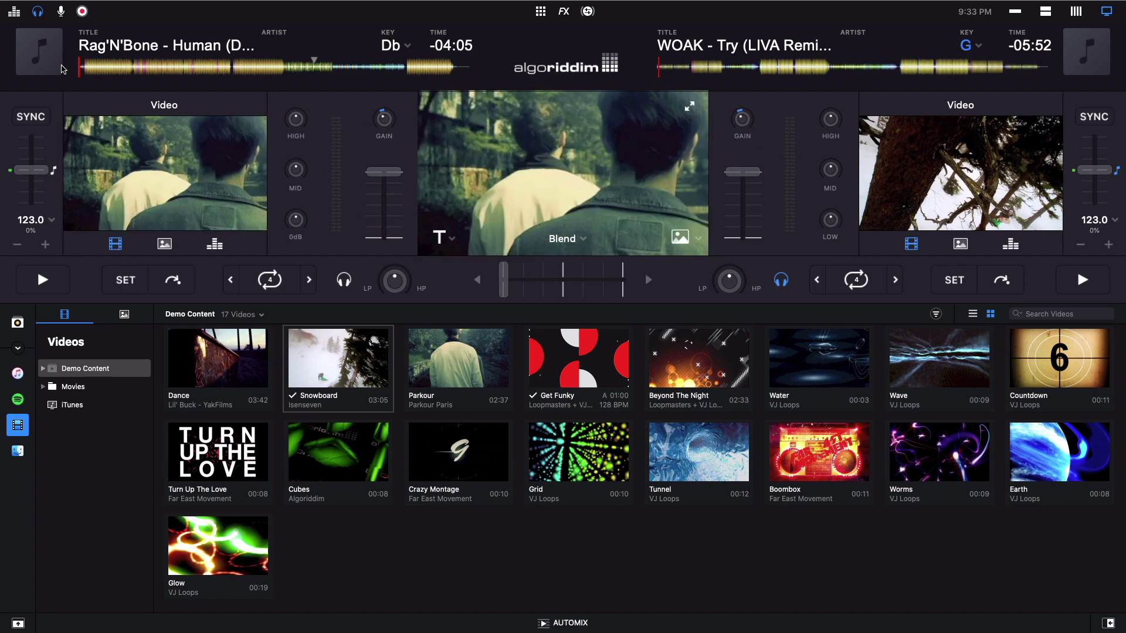
left_click(41, 277)
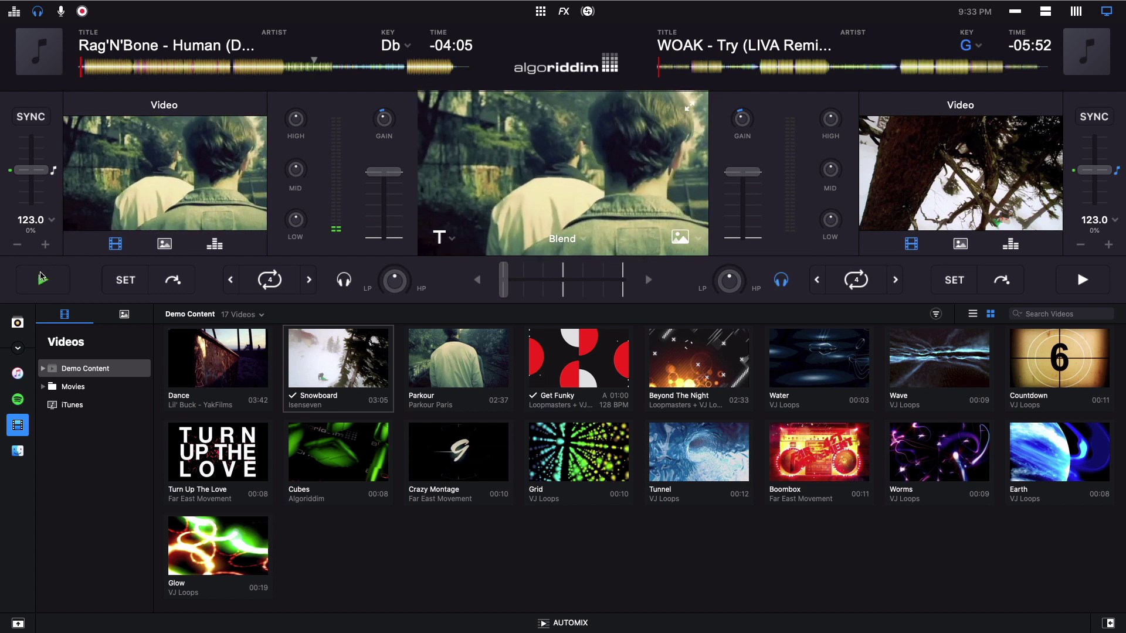
left_click(41, 277)
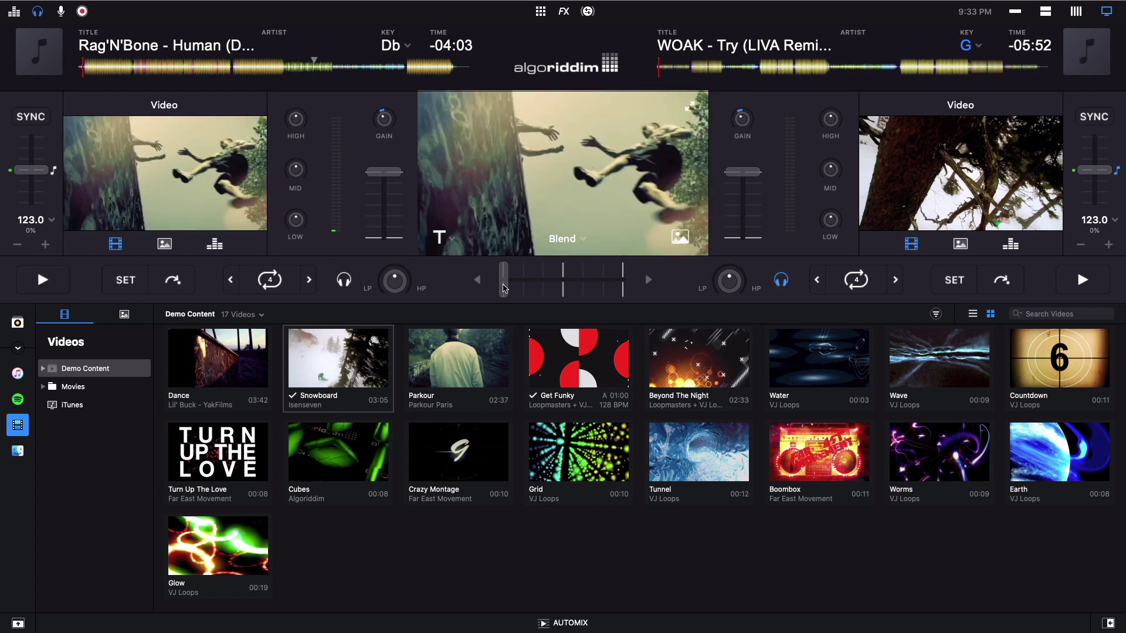
- Crossfade the video to deck 2 and back with Blend, and switch the transition to Cube and try it
left_click_drag(503, 286, 643, 276)
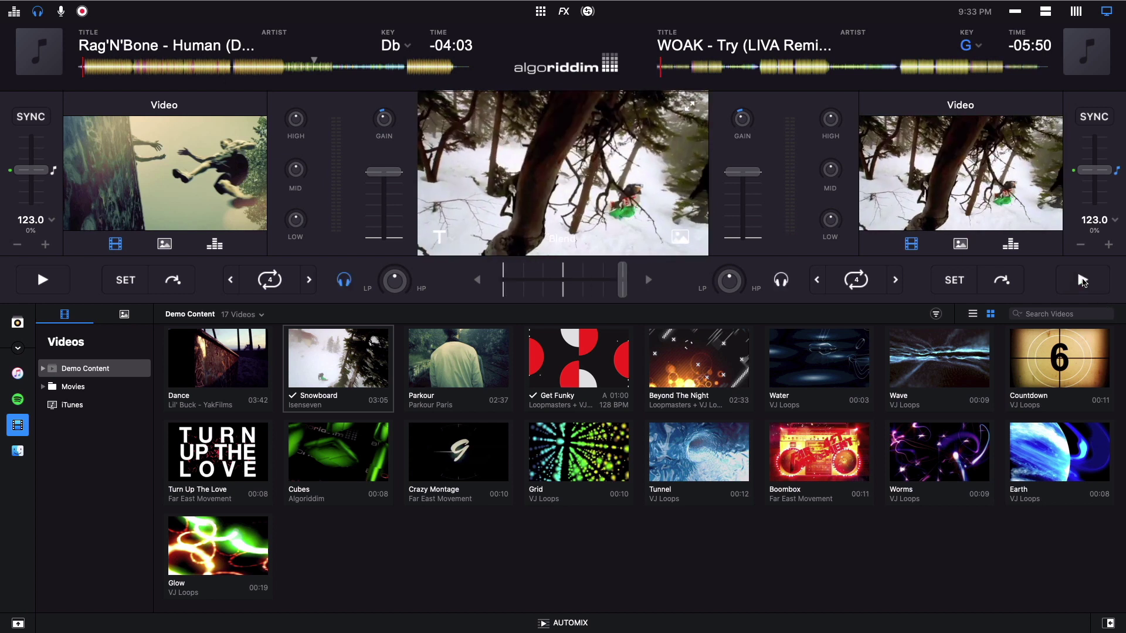
left_click_drag(623, 287, 502, 289)
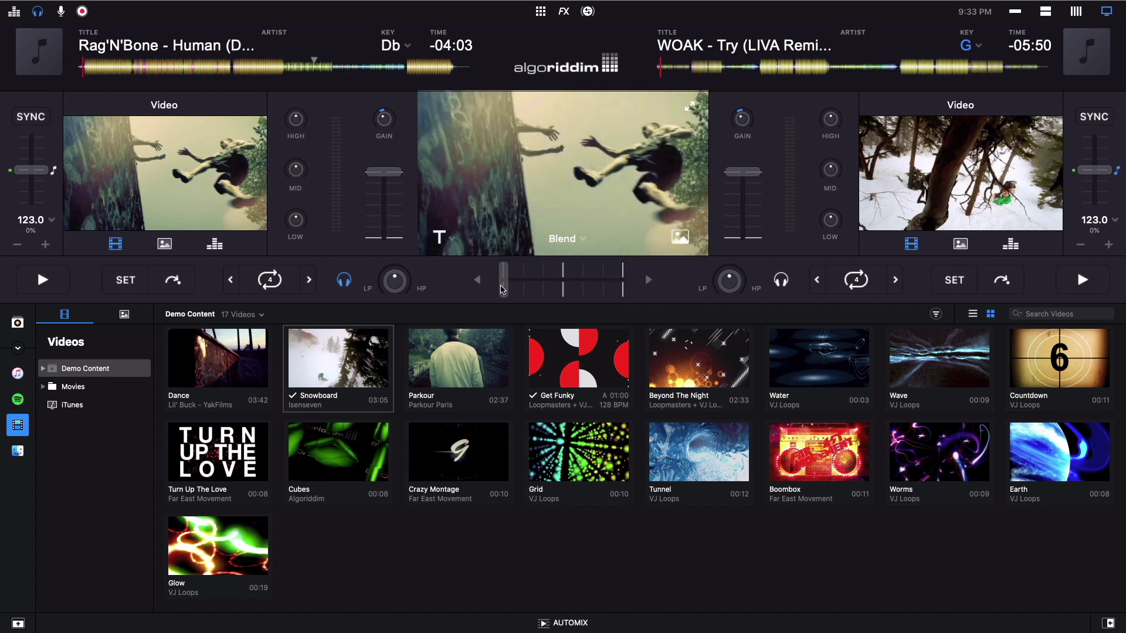
left_click(582, 239)
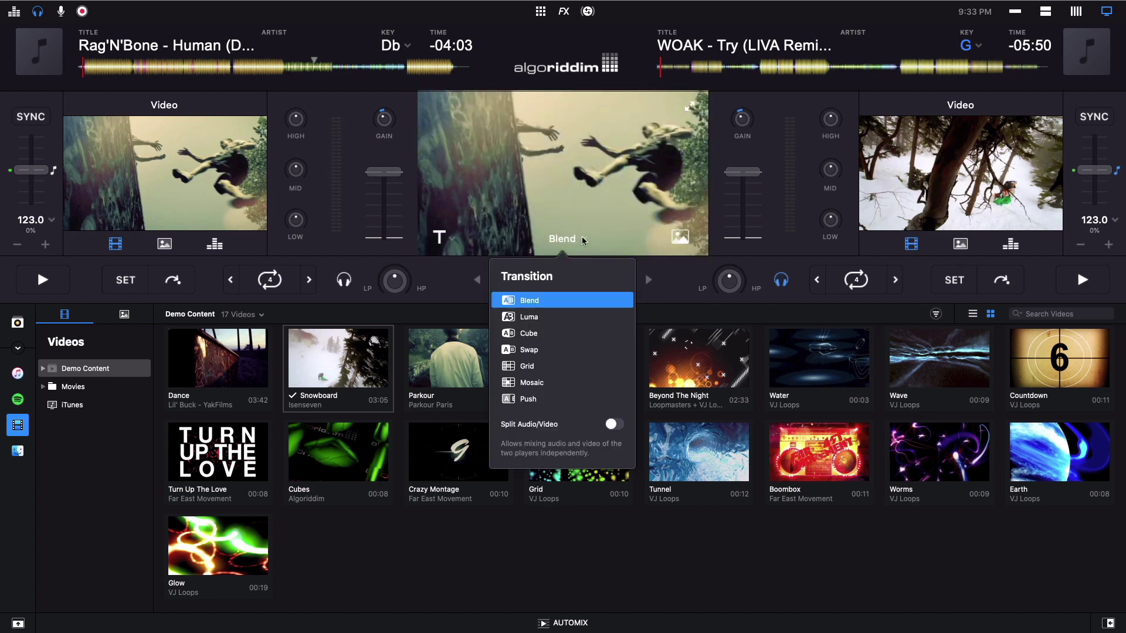
left_click(522, 334)
left_click_drag(511, 283, 482, 287)
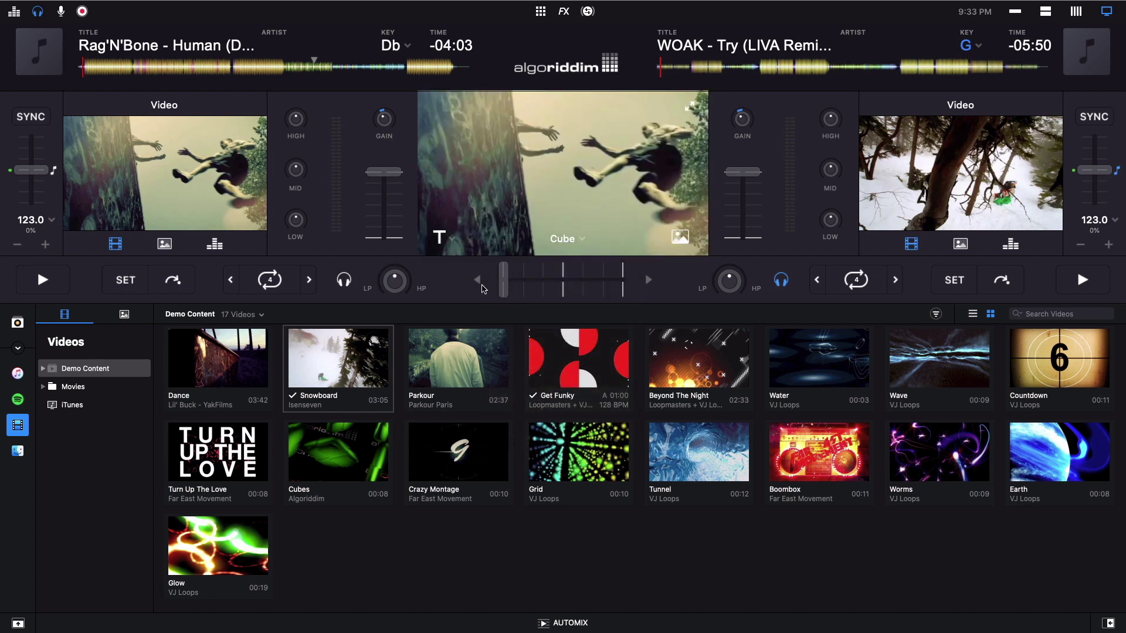
left_click(584, 240)
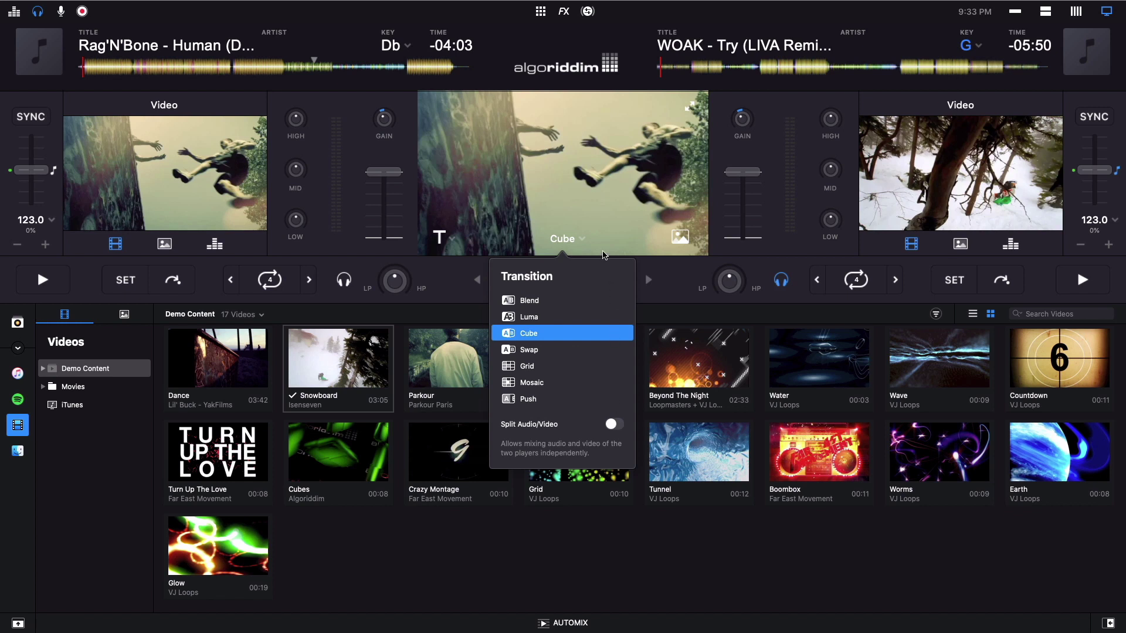
left_click(603, 220)
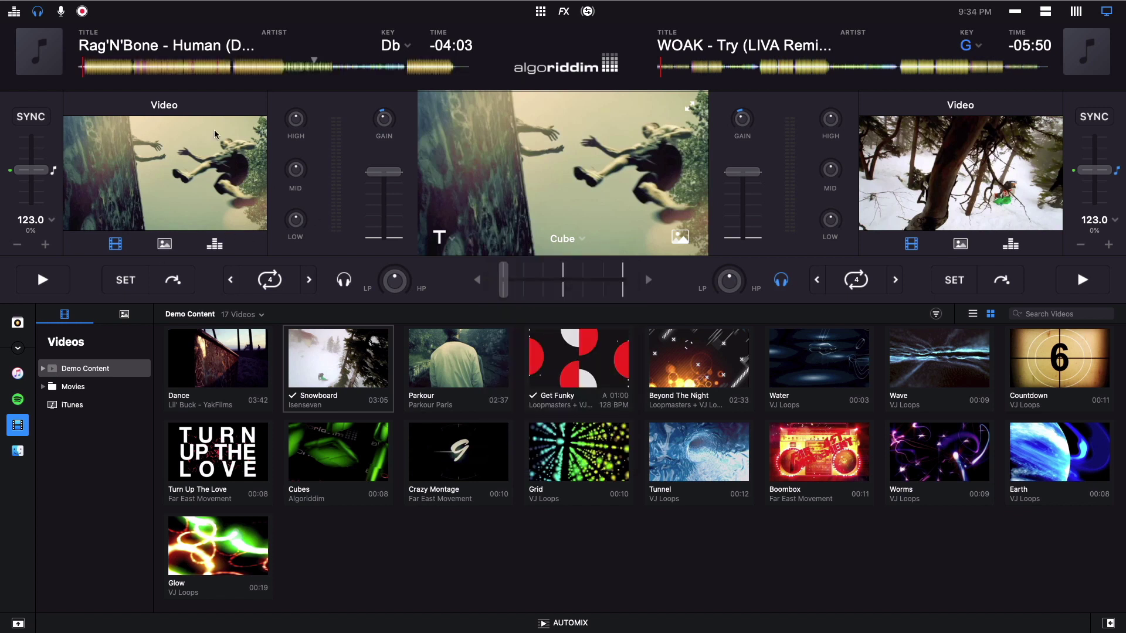
- Show photos on deck 1, and switch it to the Triangles visualizer, playing the song briefly to preview it
left_click(165, 245)
left_click(166, 245)
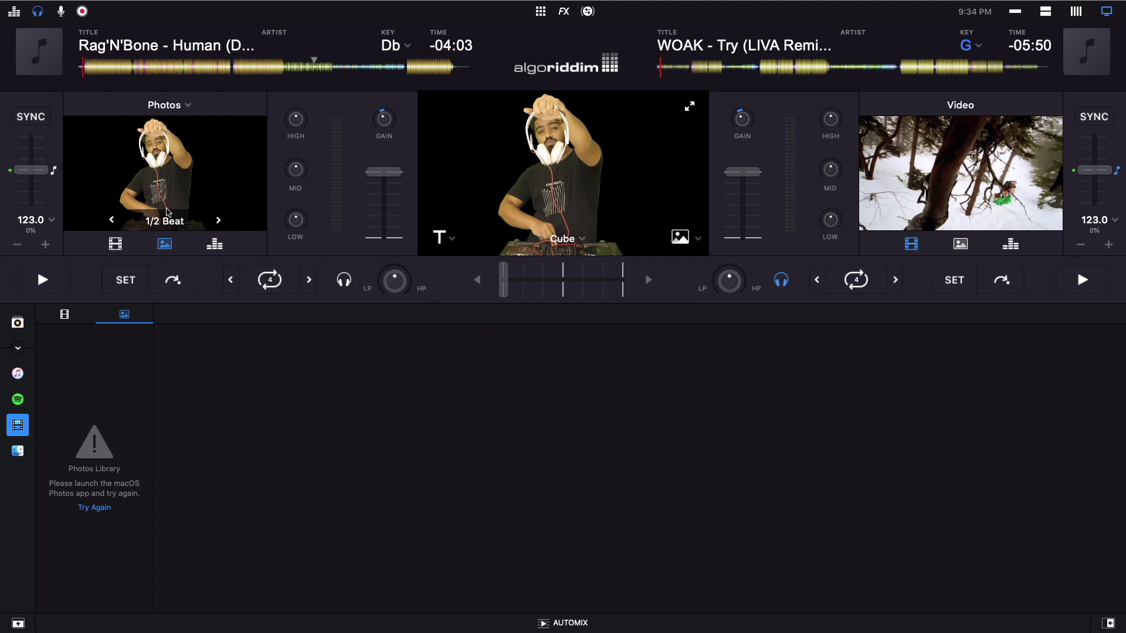
left_click(215, 245)
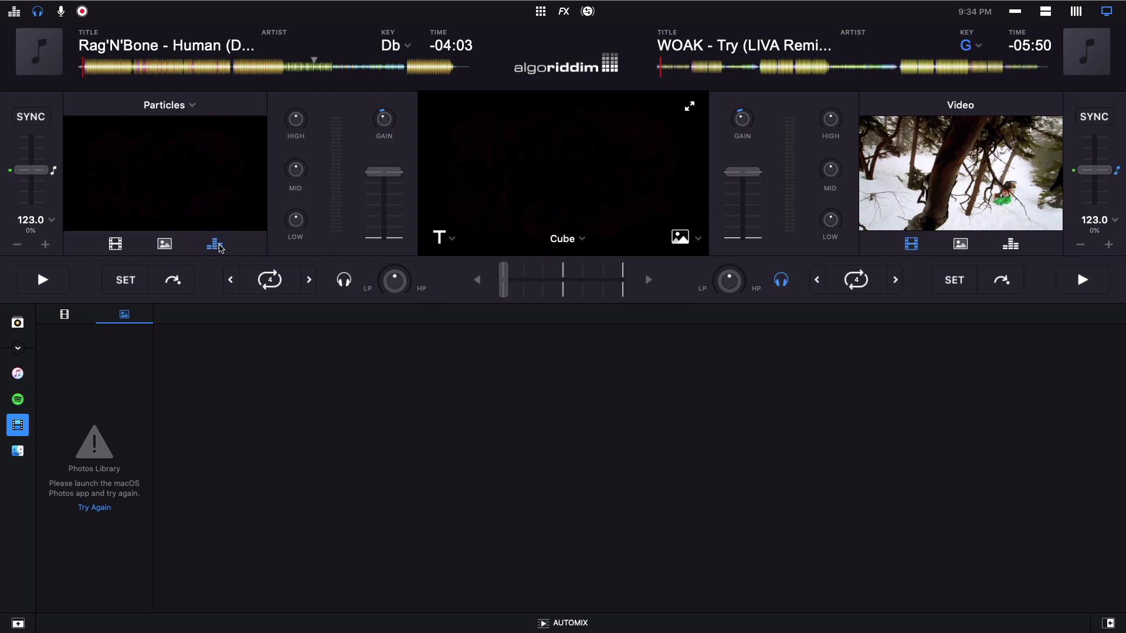
left_click(193, 106)
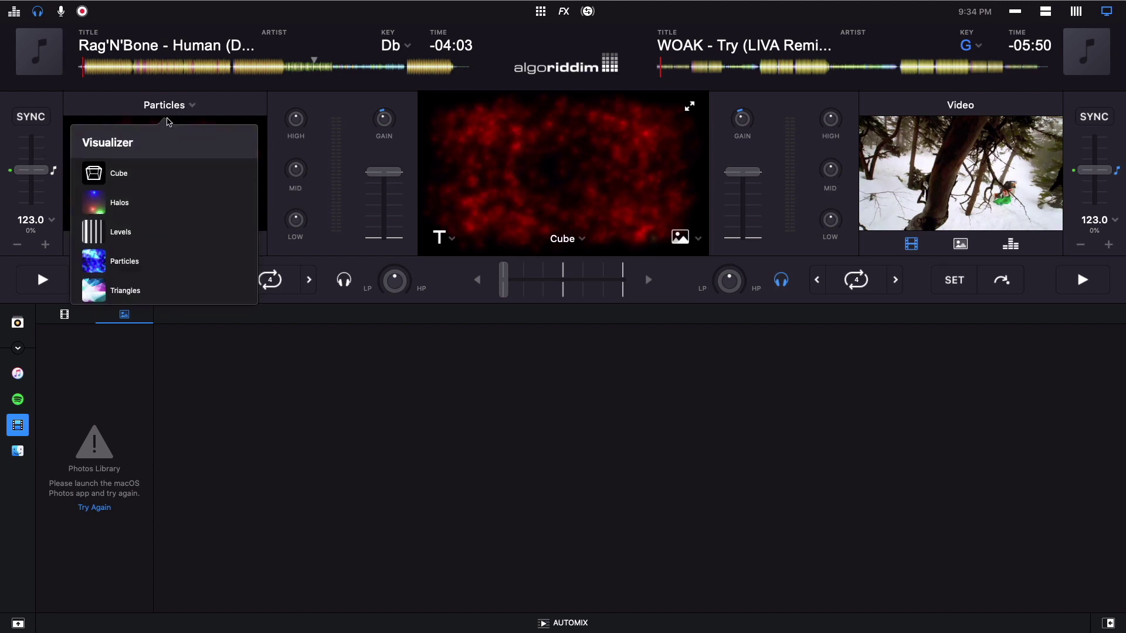
left_click(111, 287)
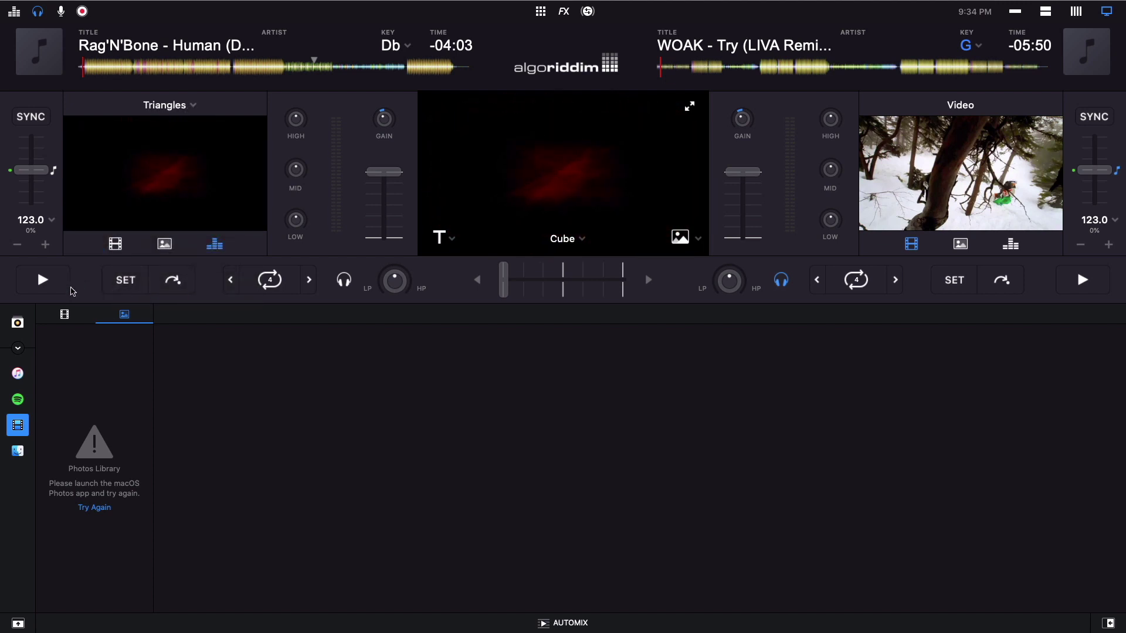
left_click(58, 283)
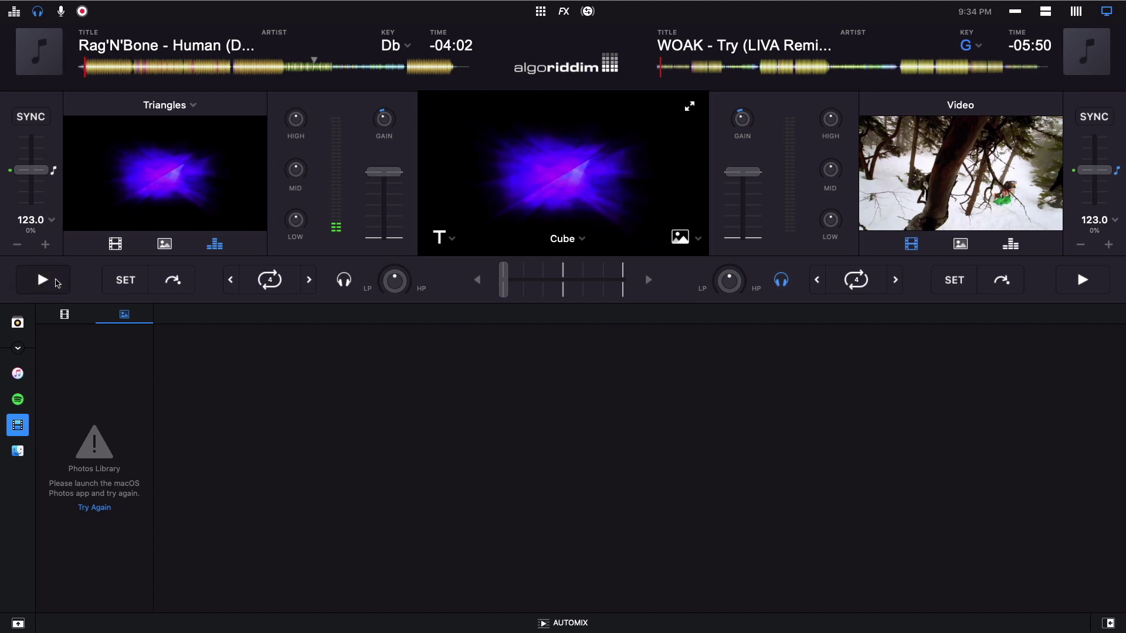
left_click(58, 284)
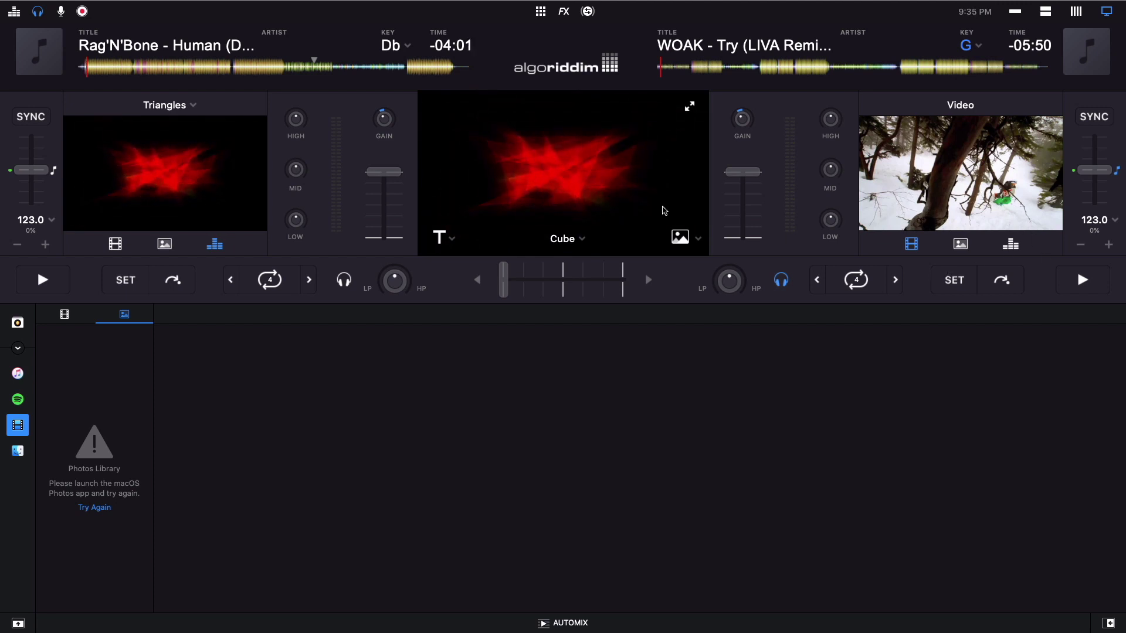
- Turn on the text overlay for the main video output, trying djay Pro and settling on DJ INDIANA
left_click(439, 238)
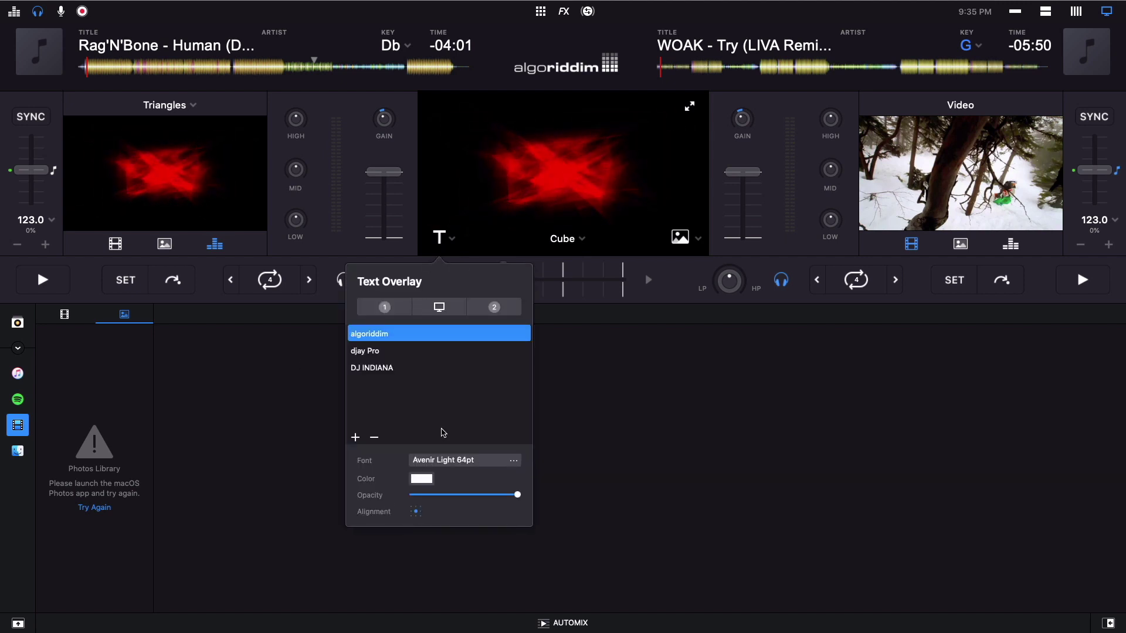
left_click(370, 350)
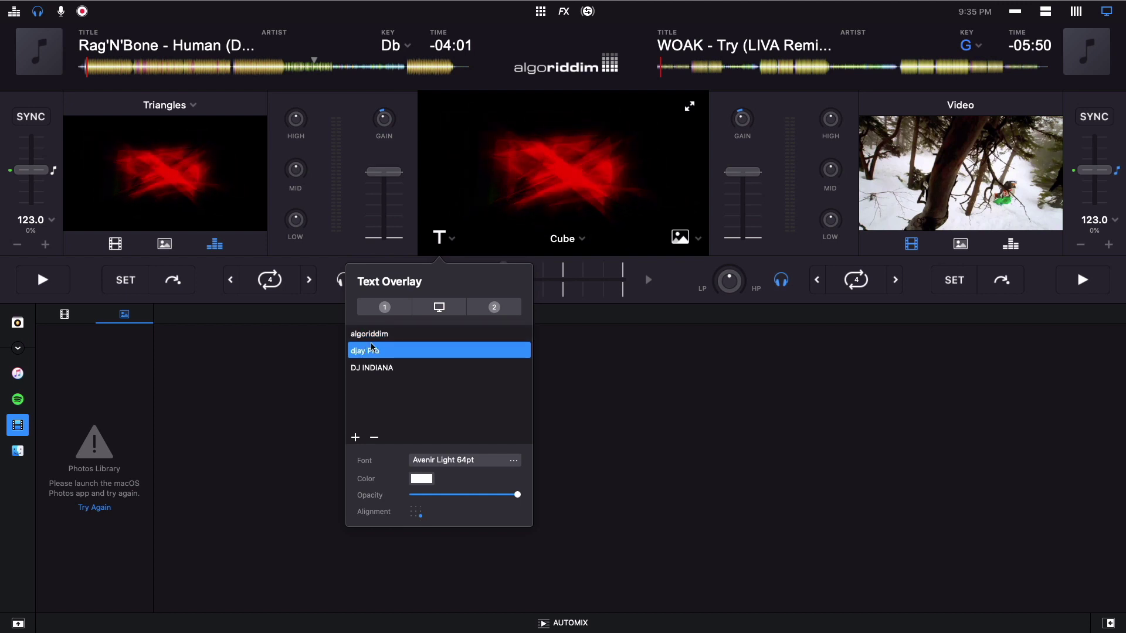
left_click(439, 308)
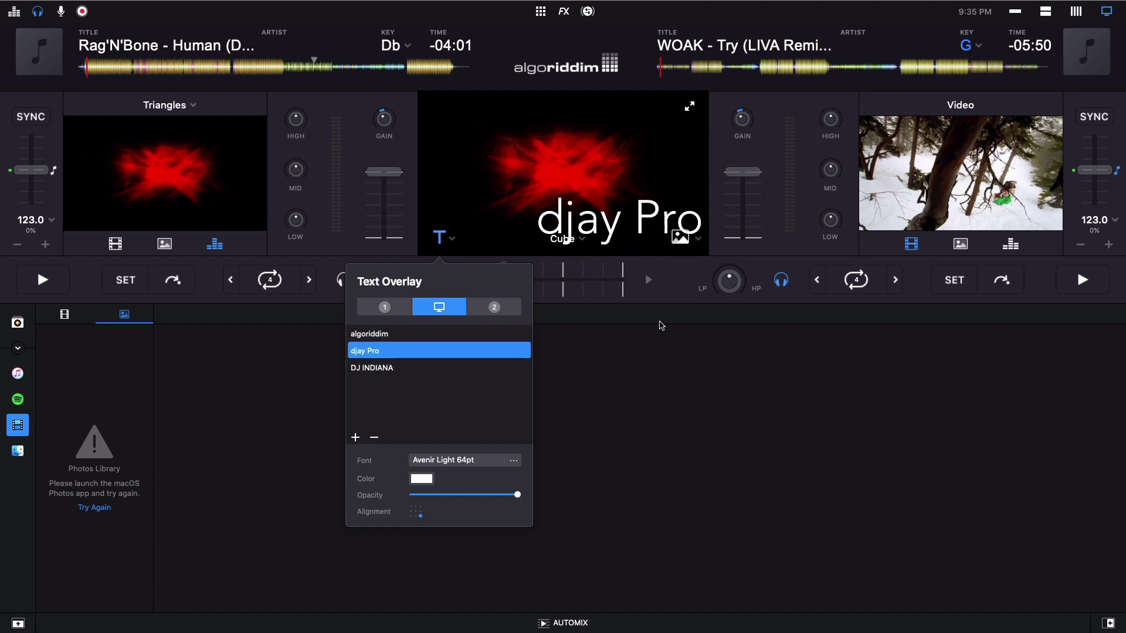
left_click(386, 367)
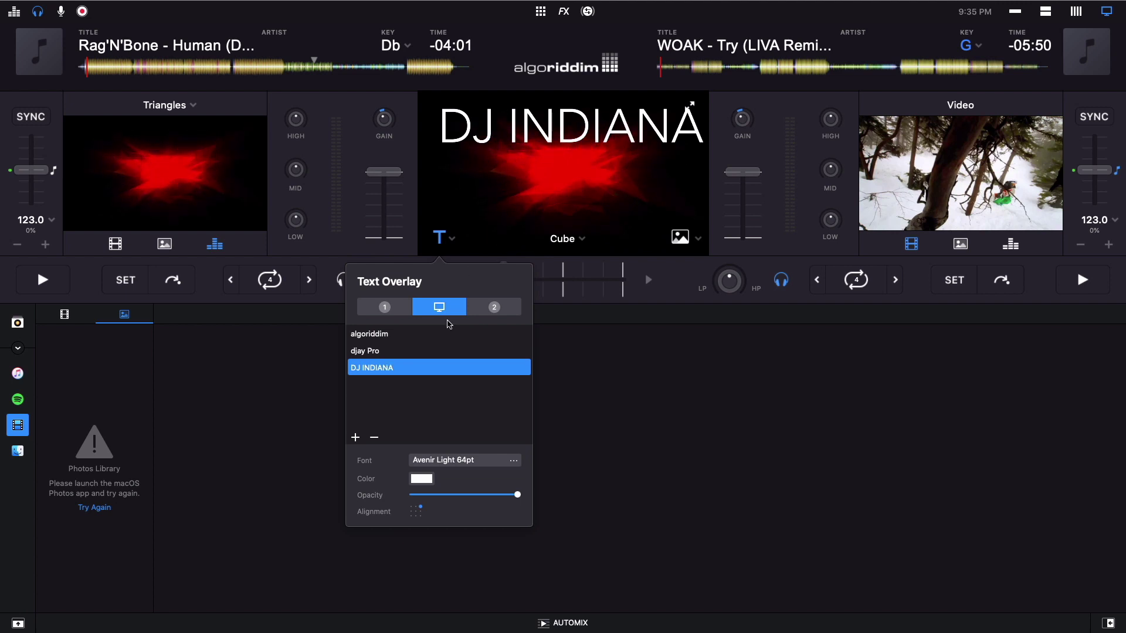
- Try different alignments for the DJ INDIANA overlay, and leave it at the middle right of the picture
left_click(420, 511)
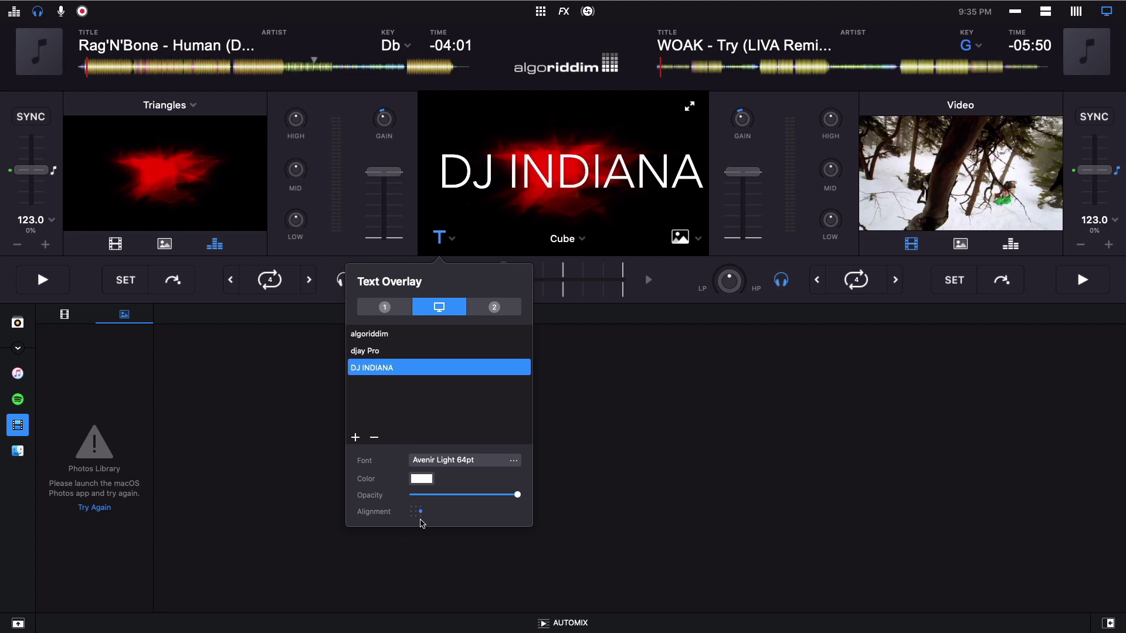
left_click(421, 515)
left_click(411, 516)
left_click(411, 511)
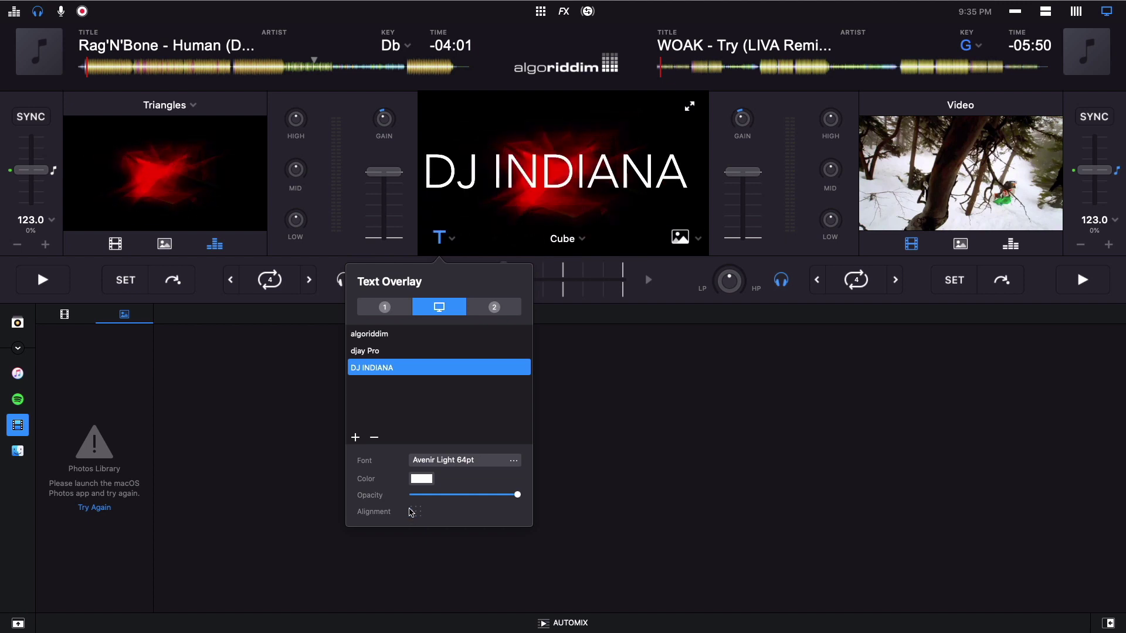
left_click(421, 512)
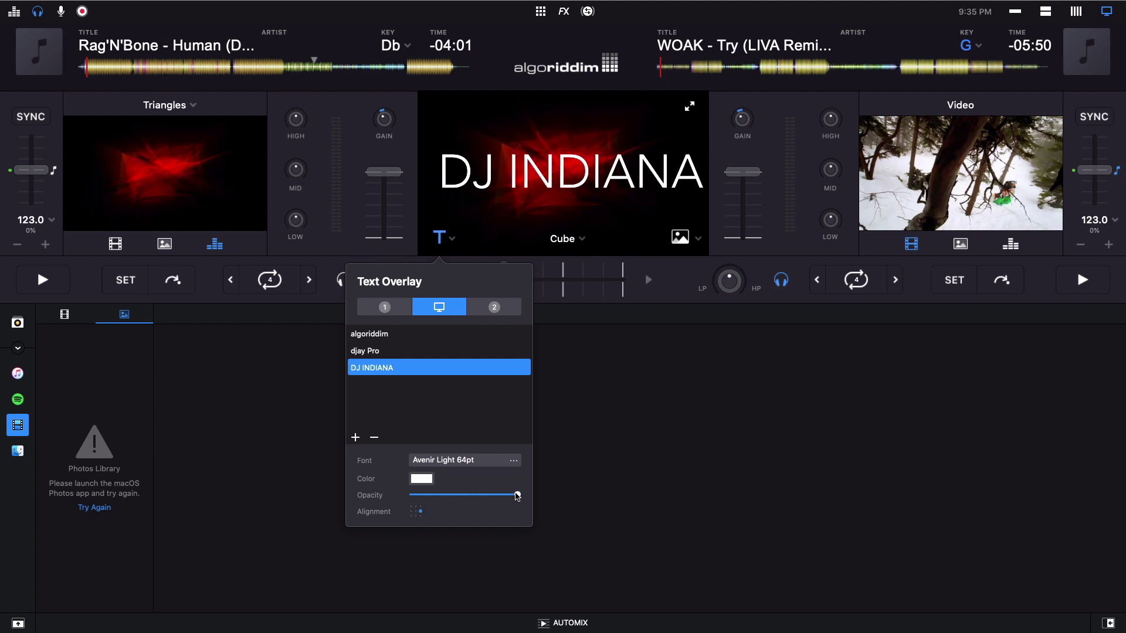
- Lower the opacity of the DJ INDIANA text overlay slightly and change its color to orange-red
mouse_move(517, 497)
left_mouse_down()
mouse_move(430, 496)
mouse_move(505, 496)
left_mouse_up()
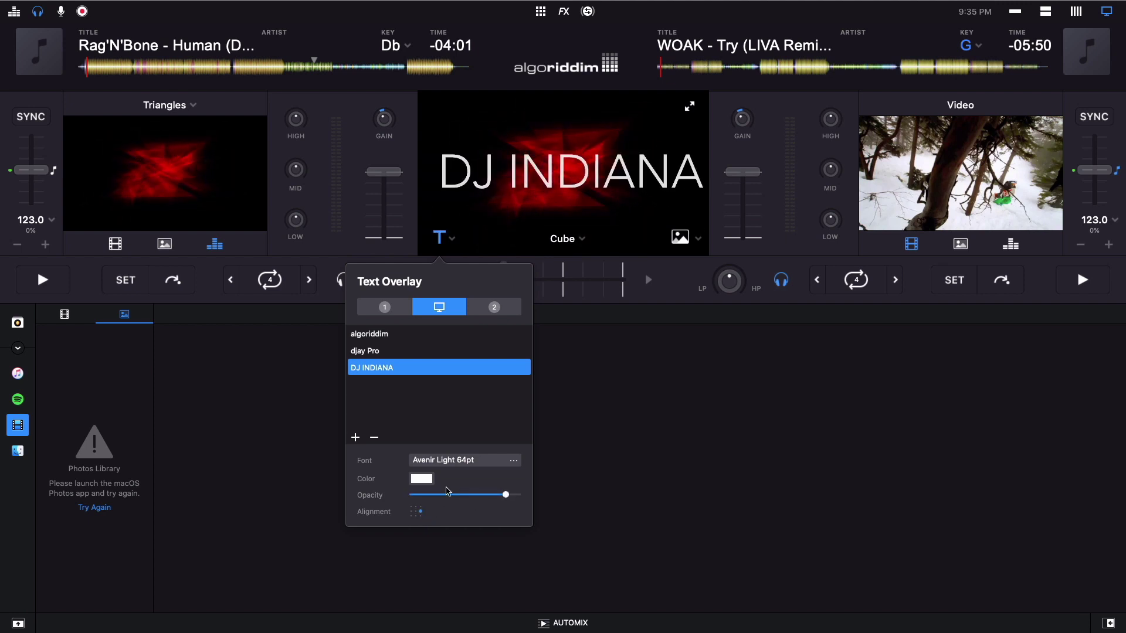
left_click(416, 481)
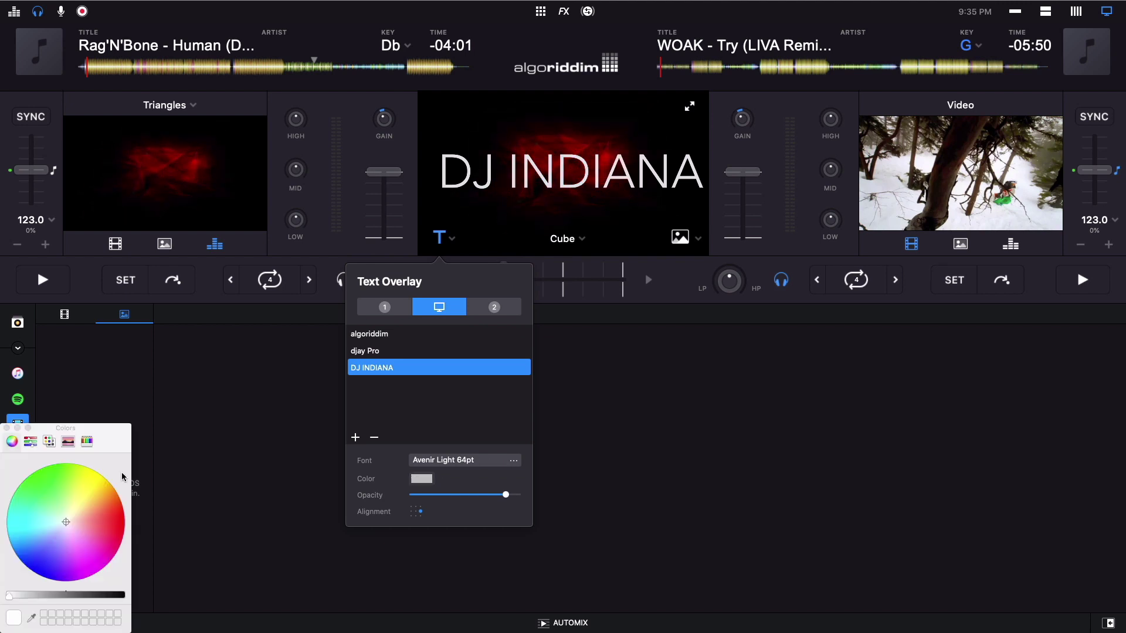
left_click_drag(86, 512, 110, 509)
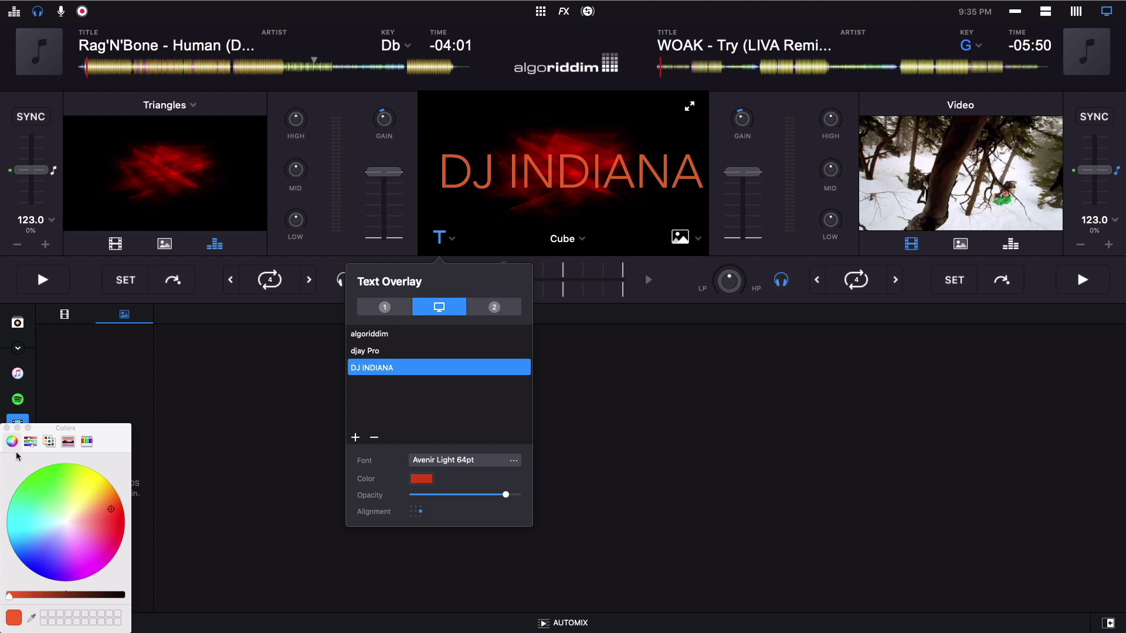
left_click(7, 428)
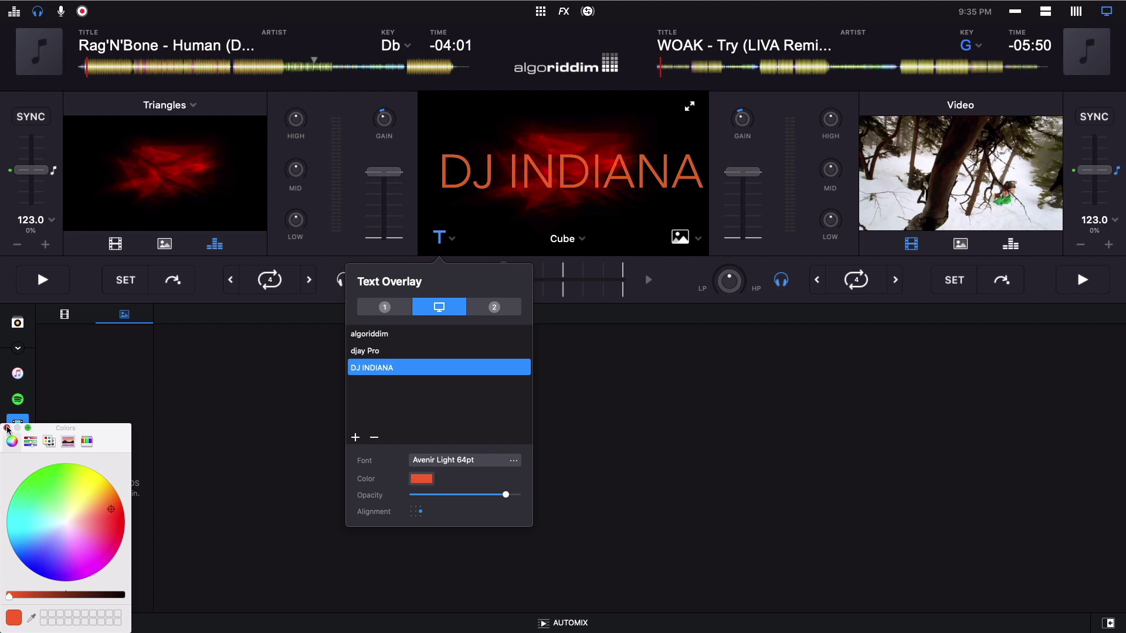
- Browse the available font families for the text overlay, keeping the current font
left_click(514, 461)
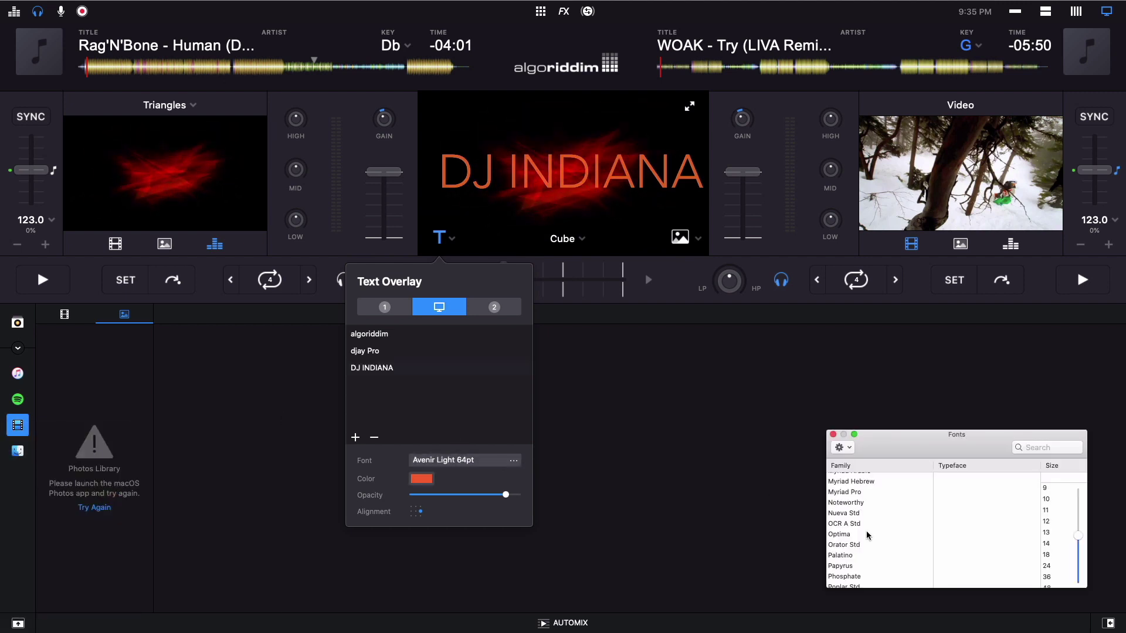
scroll(867, 536, "down", 10)
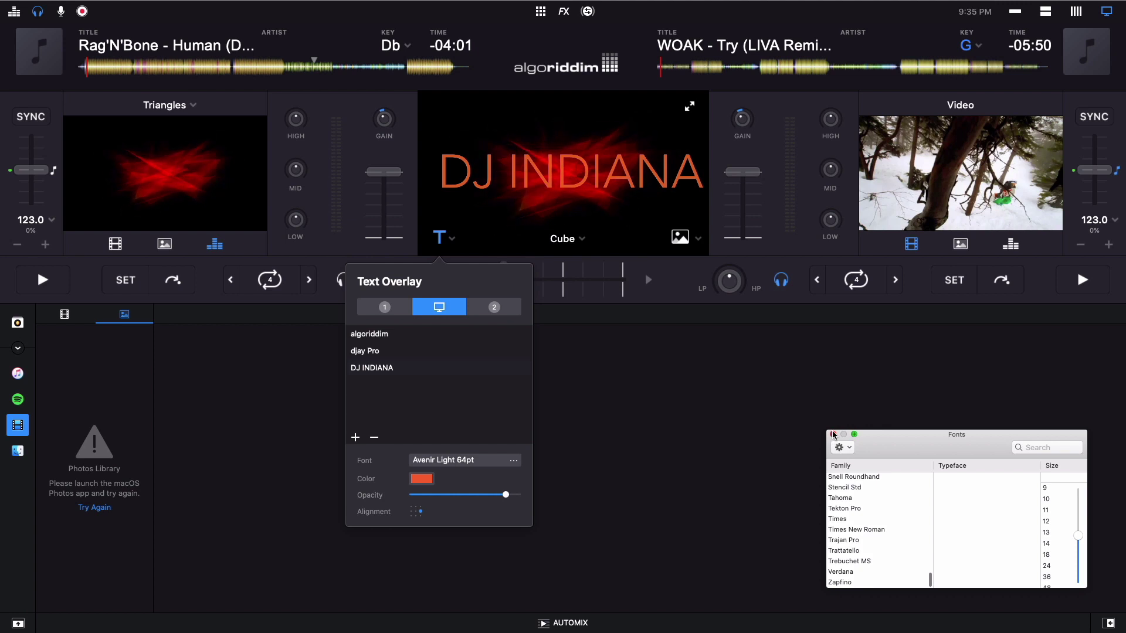
left_click(833, 436)
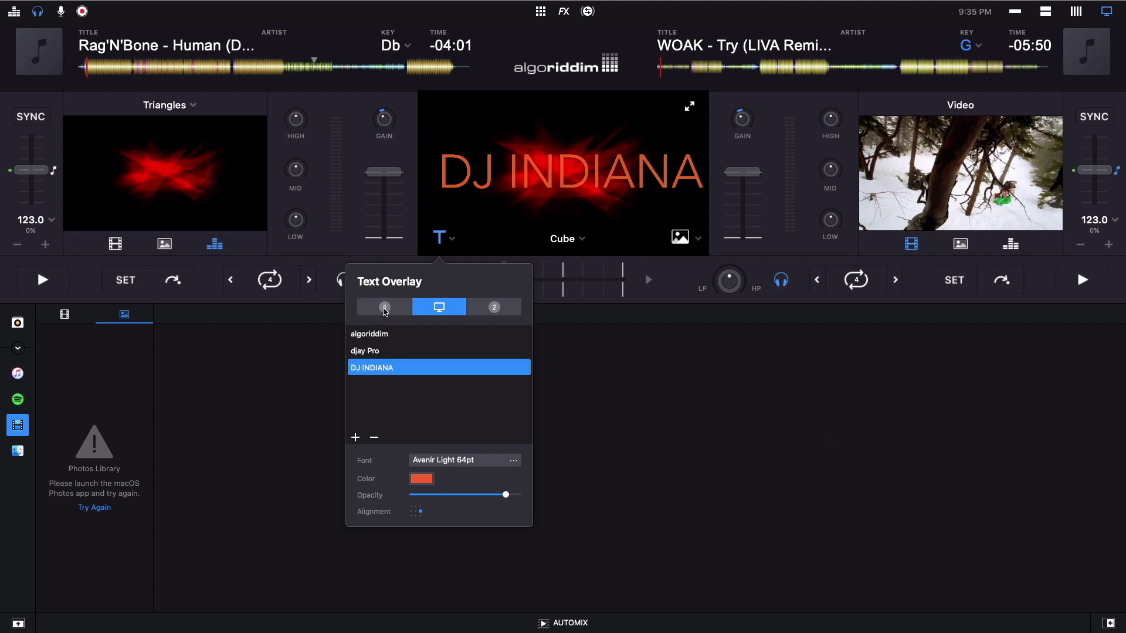
- Try the text overlay on deck 1, the main output and deck 2, and leave it turned off
left_click(399, 309)
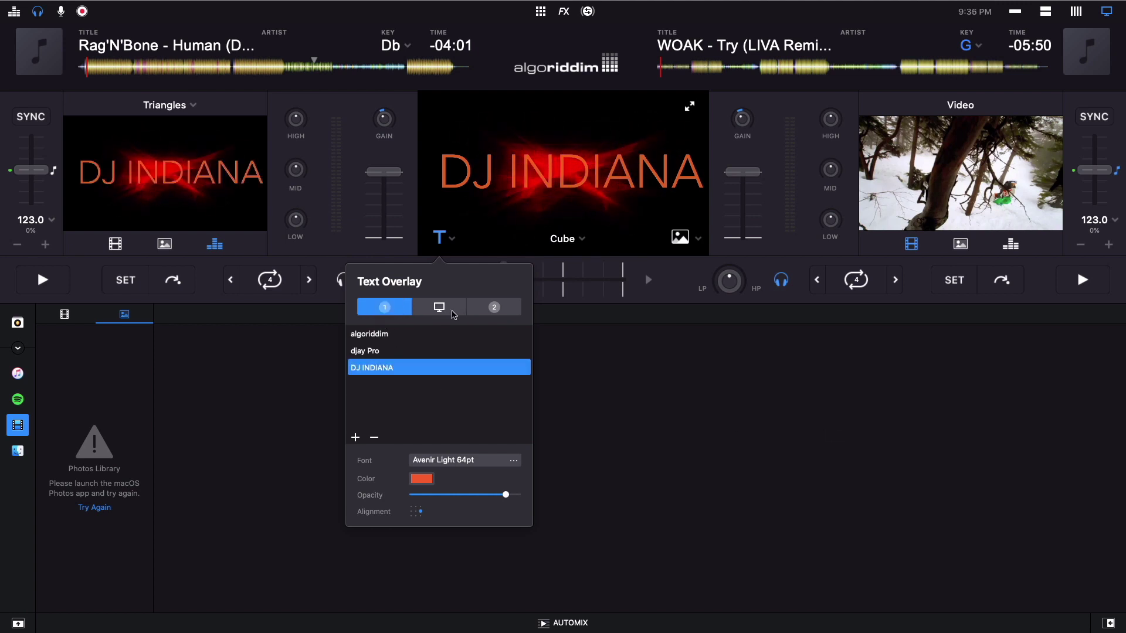
left_click(453, 312)
left_click(452, 312)
left_click(377, 311)
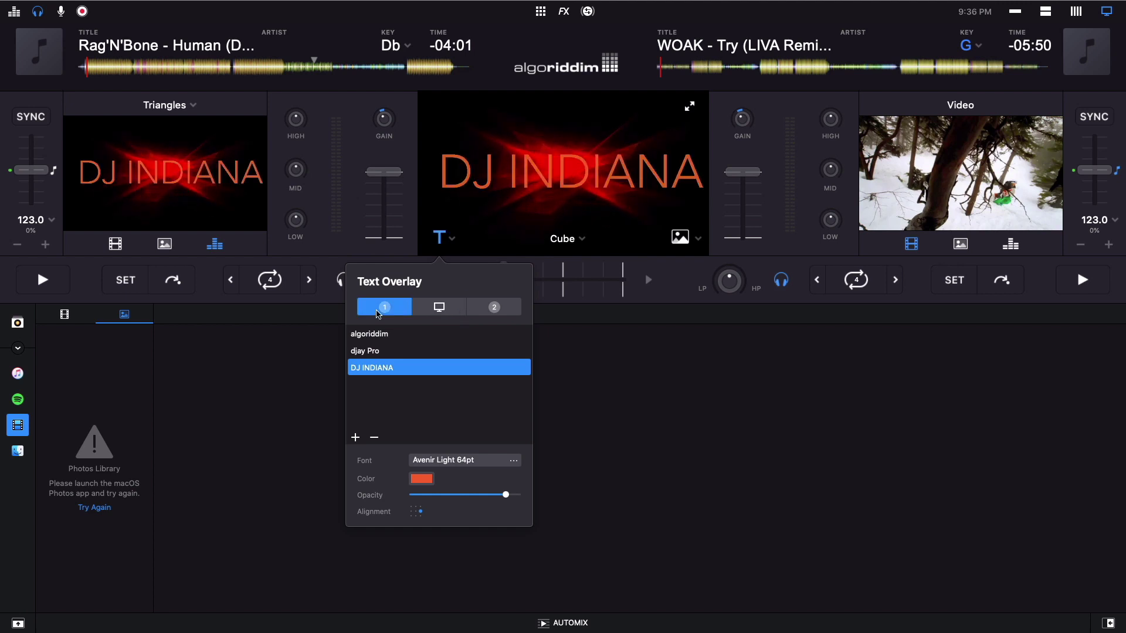
left_click(502, 308)
left_click(502, 308)
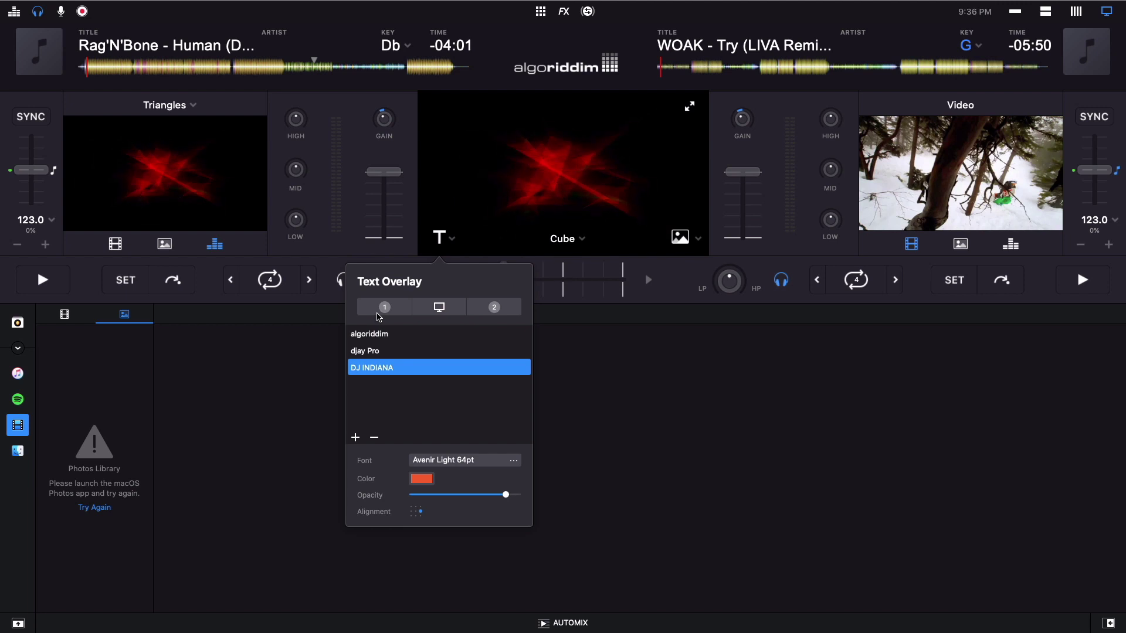
left_click(369, 308)
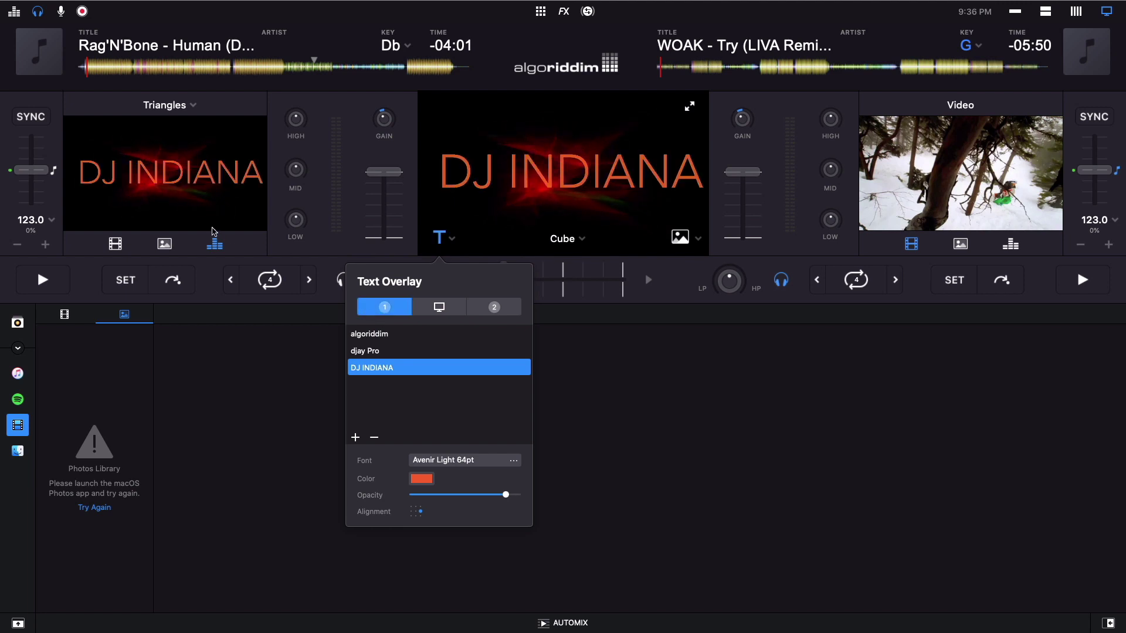
left_click(369, 307)
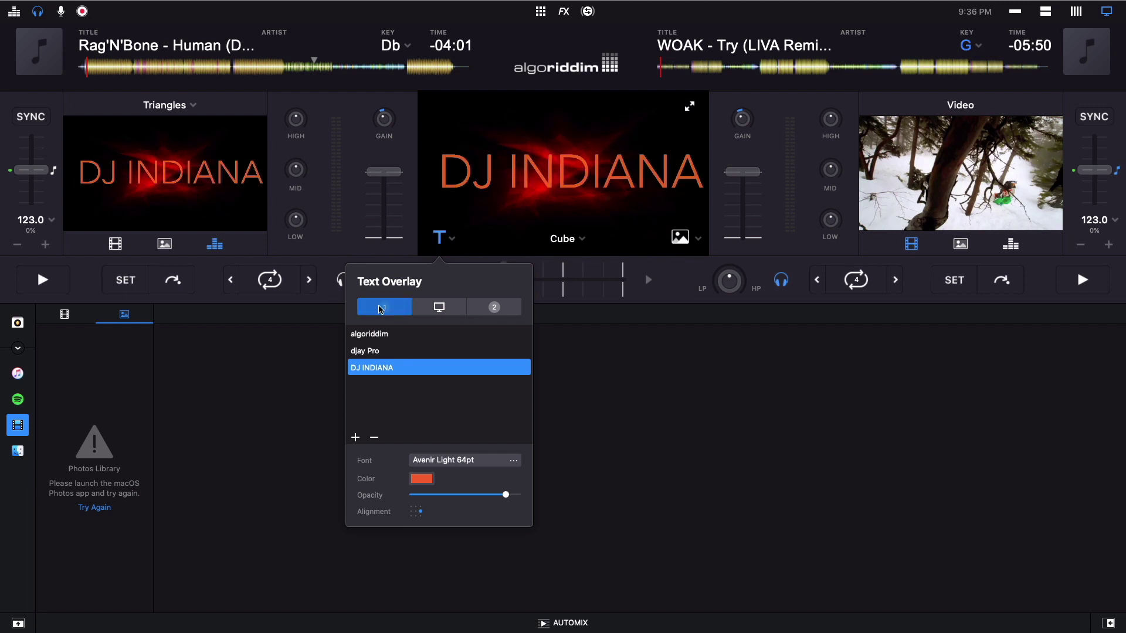
left_click(602, 217)
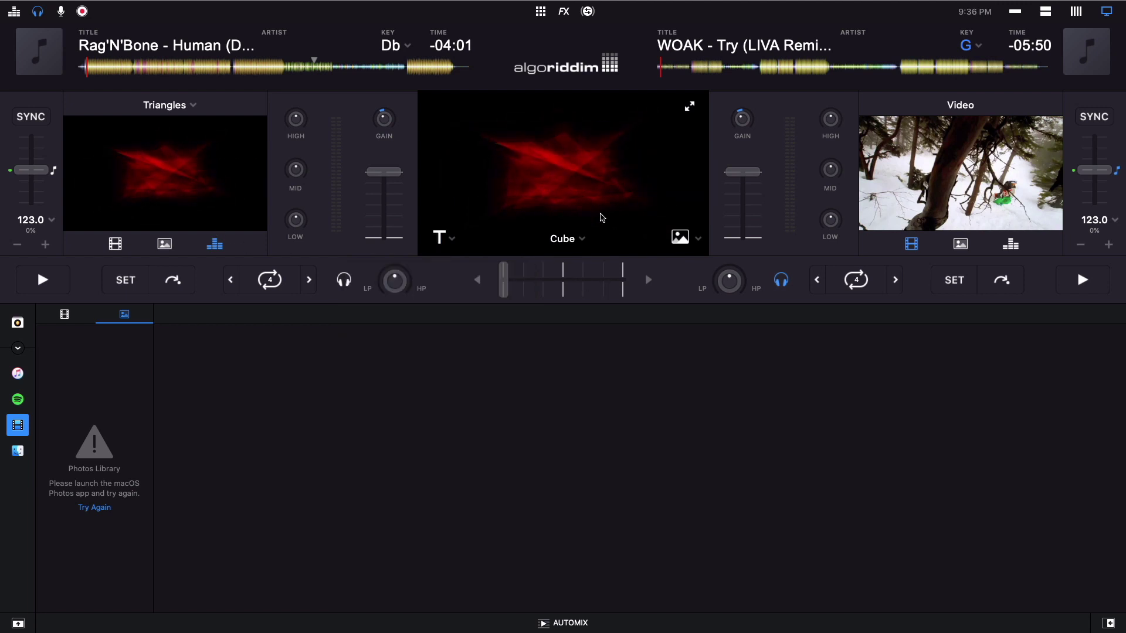
- Turn on the image overlay for the main video output, trying the algoriddim and djay logos and settling on DJ Indiana
left_click(687, 241)
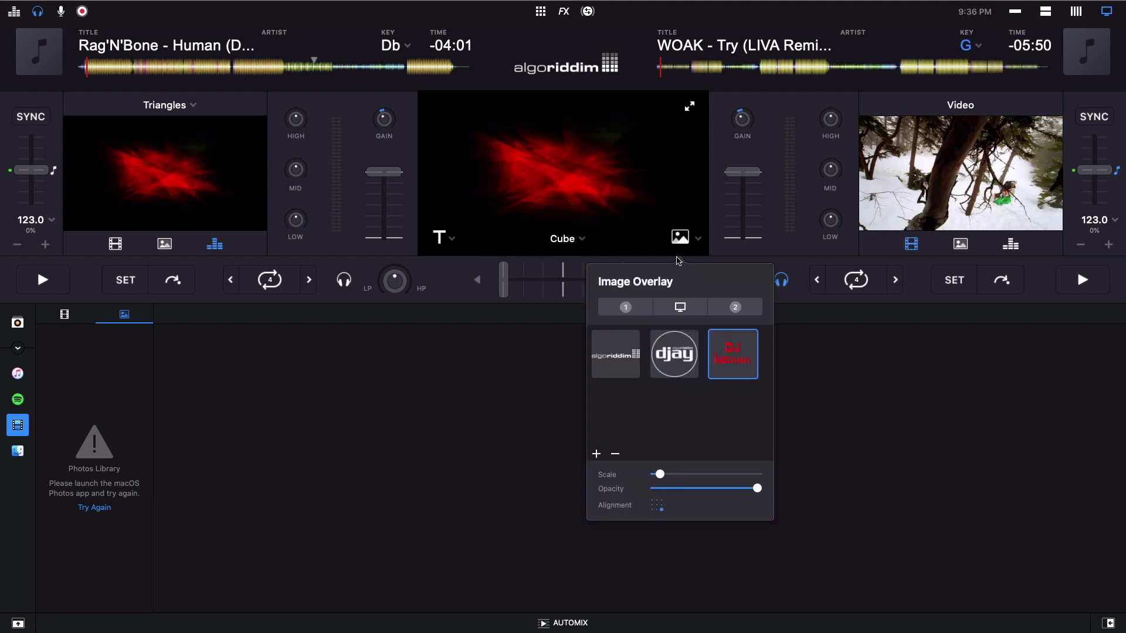
left_click(620, 364)
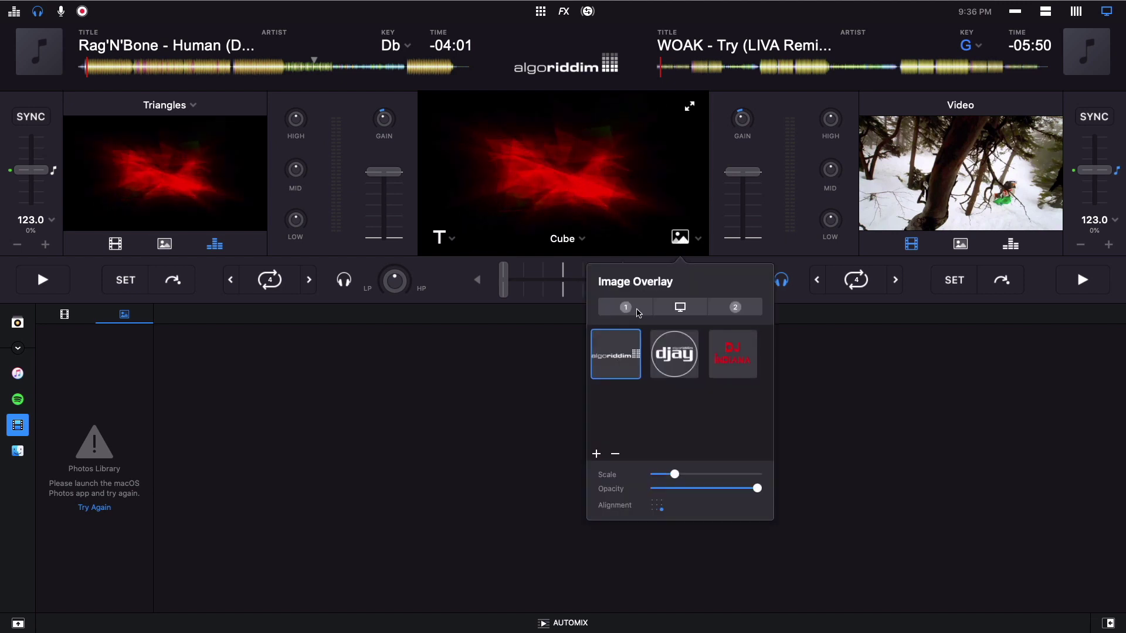
left_click(680, 307)
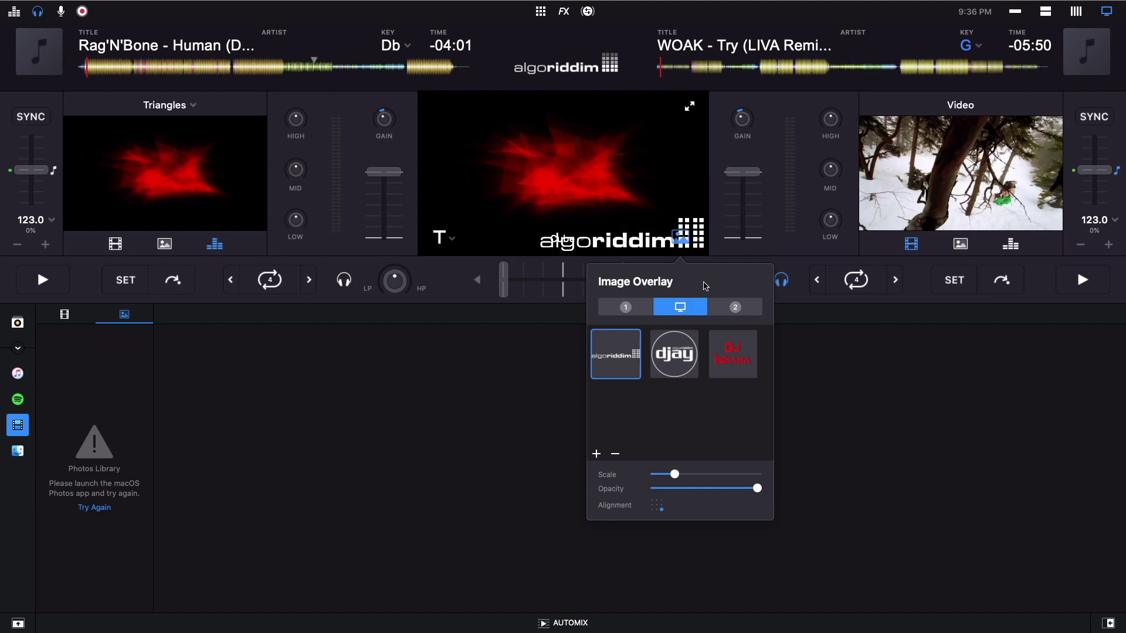
left_click(683, 359)
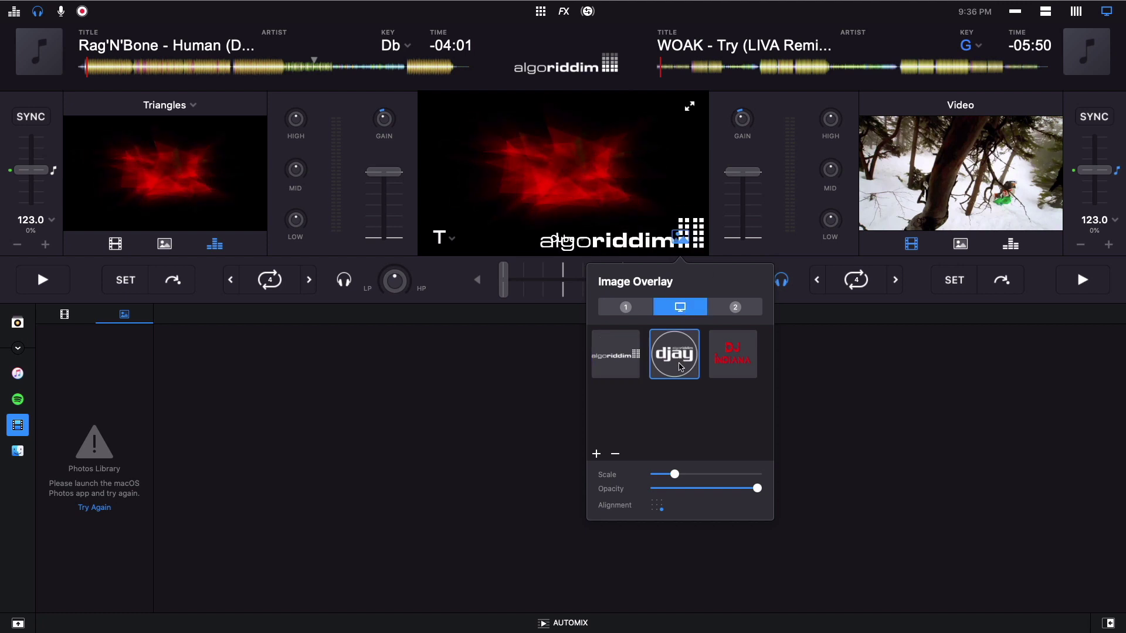
left_click(728, 361)
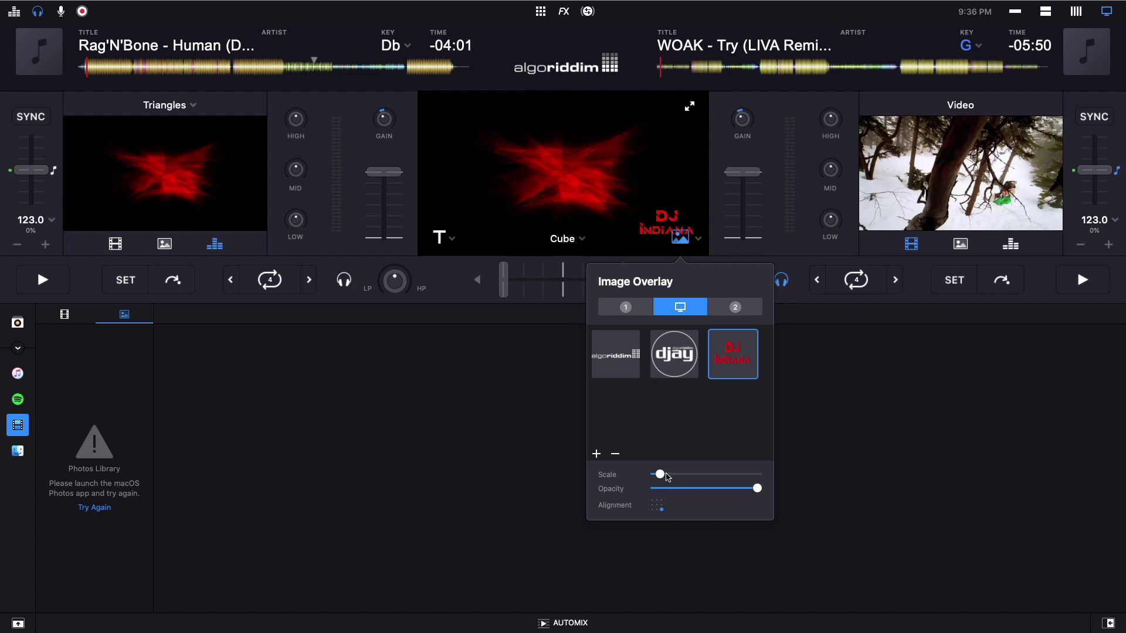
- Adjust the DJ Indiana logo to a slightly larger scale, top-center alignment and slightly reduced opacity
mouse_move(665, 475)
left_mouse_down()
mouse_move(684, 474)
mouse_move(647, 469)
mouse_move(662, 474)
left_mouse_up()
left_click(652, 509)
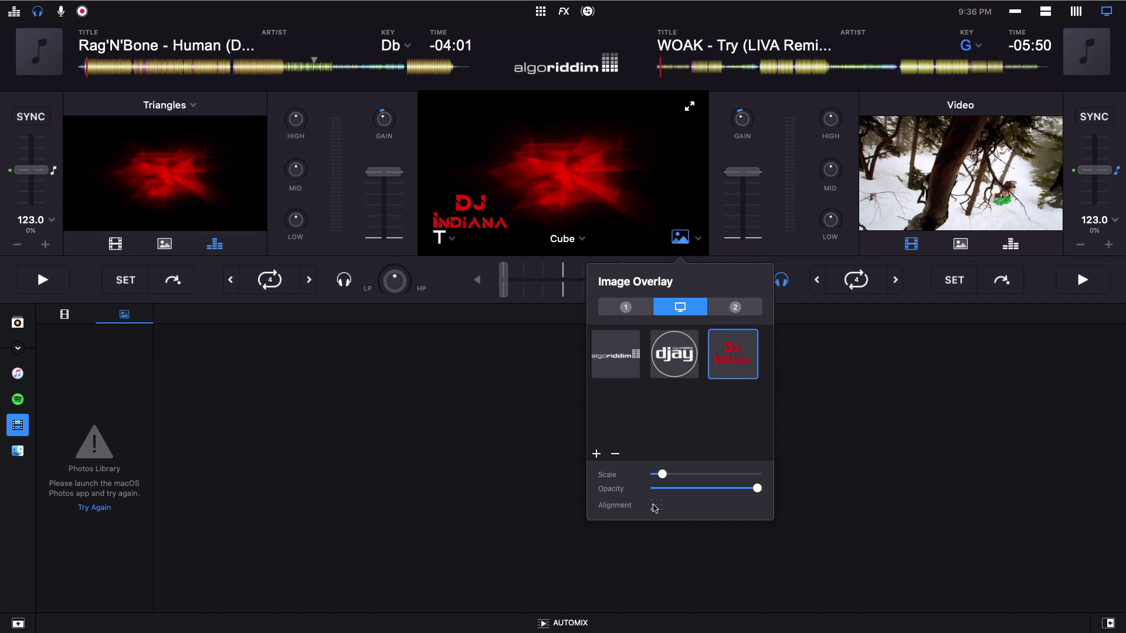
left_click(652, 500)
left_click(657, 500)
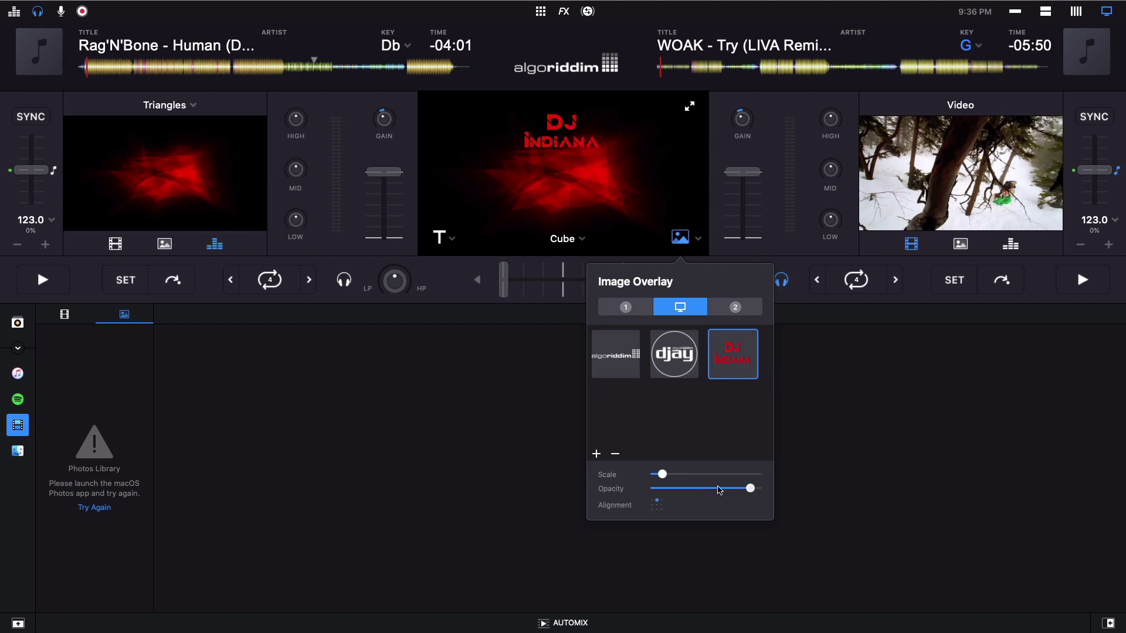
mouse_move(753, 490)
left_mouse_down()
mouse_move(688, 492)
mouse_move(745, 498)
left_mouse_up()
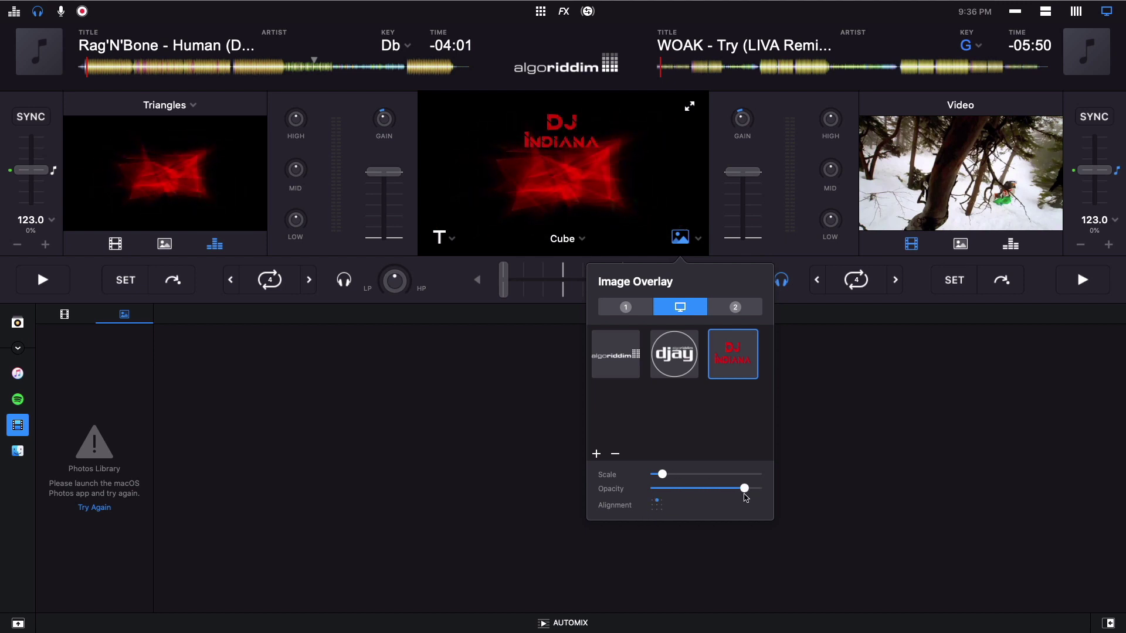
left_click(843, 400)
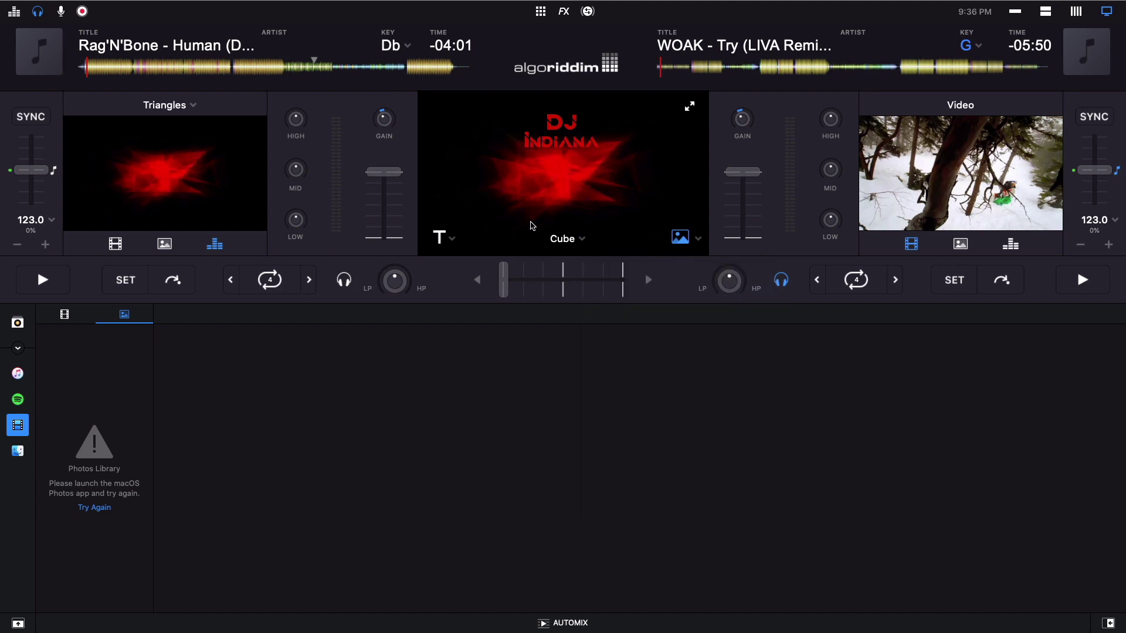
- Preview the video mix full screen, and switch to the two-deck layout with horizontal waveforms
left_click(691, 108)
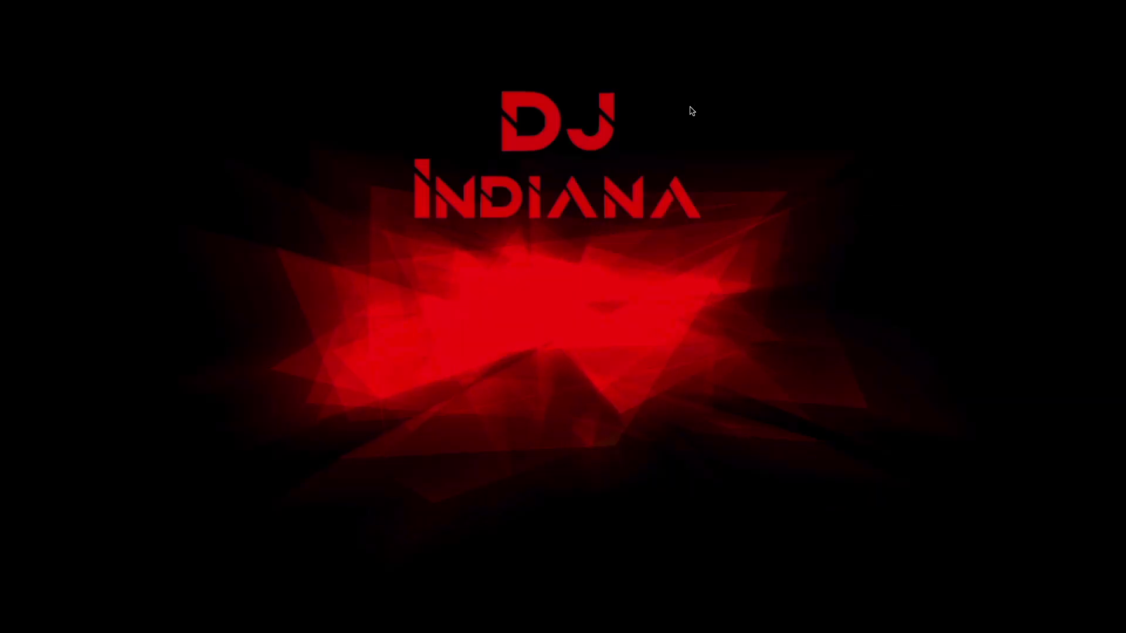
left_click(1092, 34)
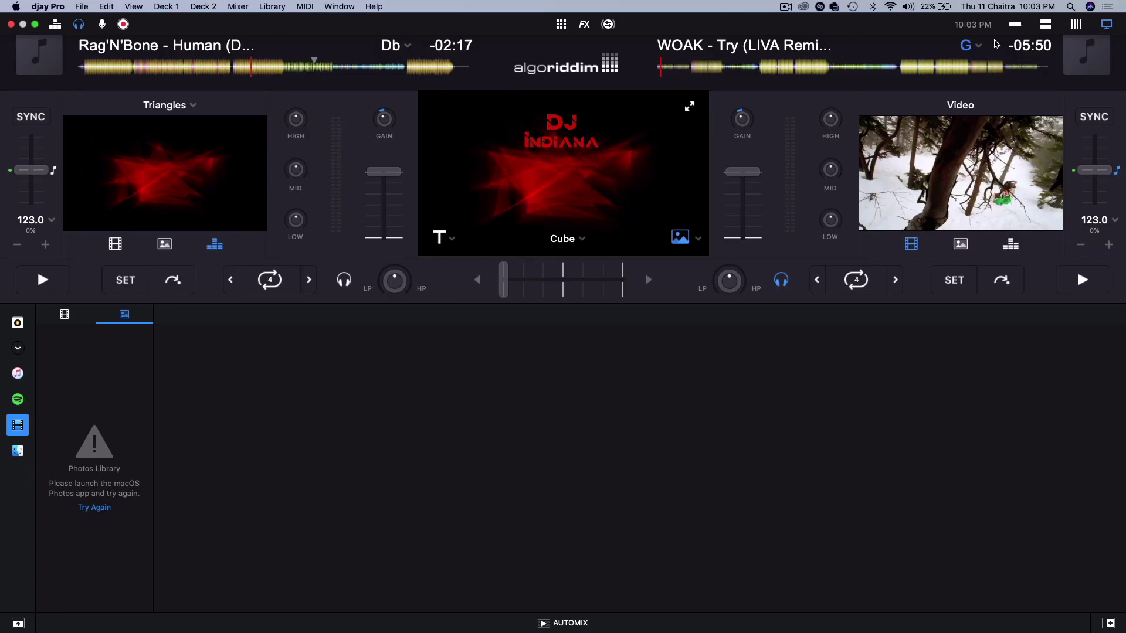
left_click(1045, 27)
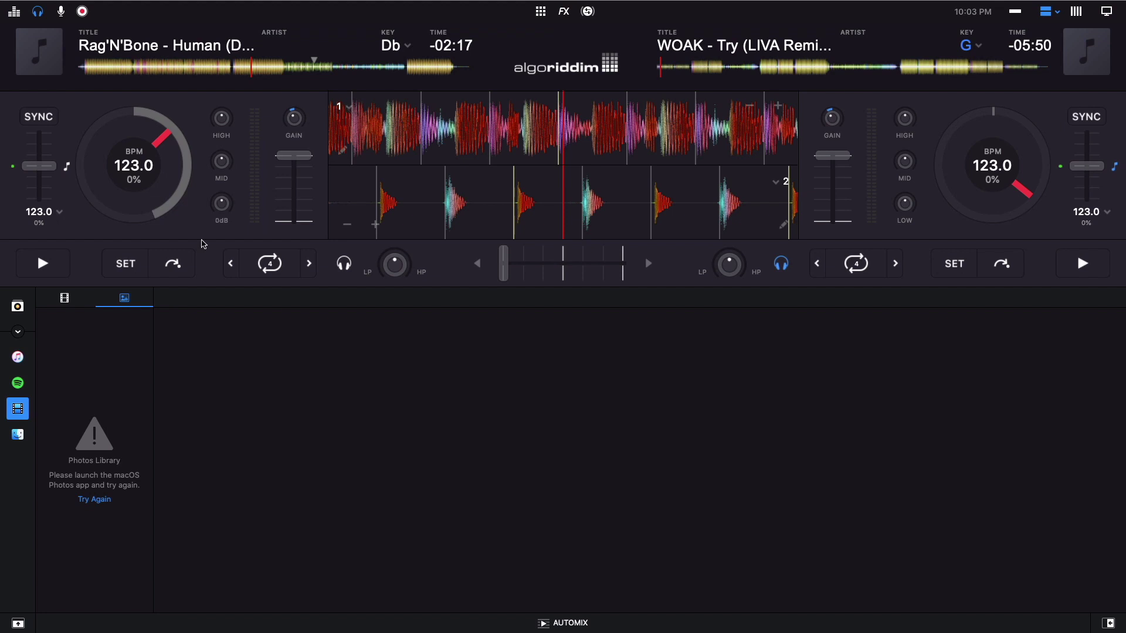
- Play the song on deck 1 and try its Slice and Slip modes, leaving Slice off and Slip on
key("space")
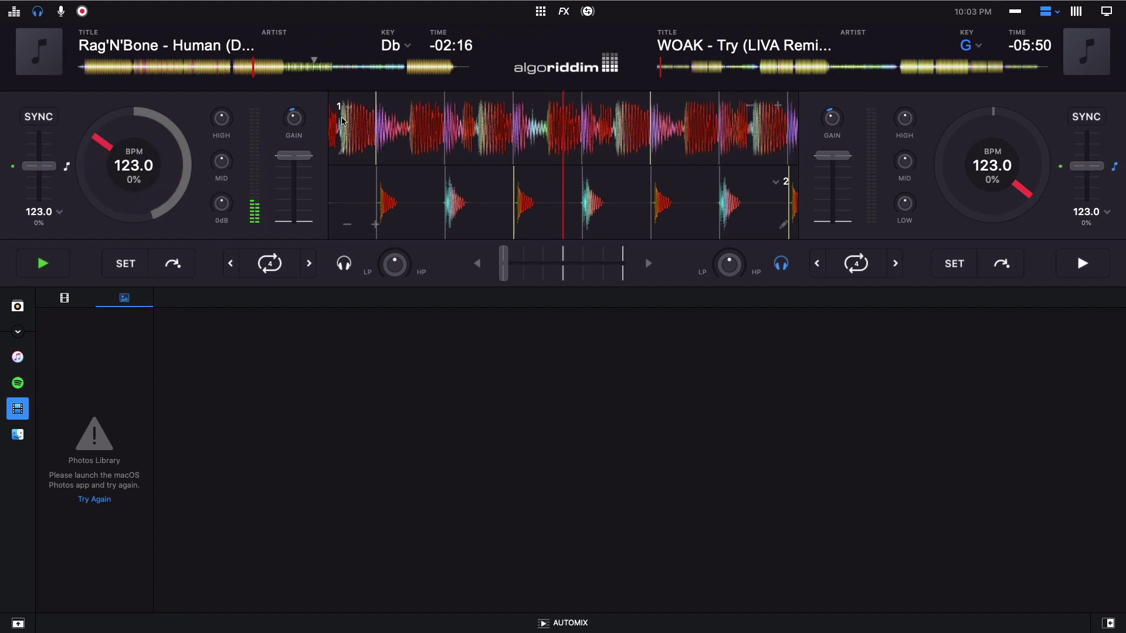
left_click(344, 108)
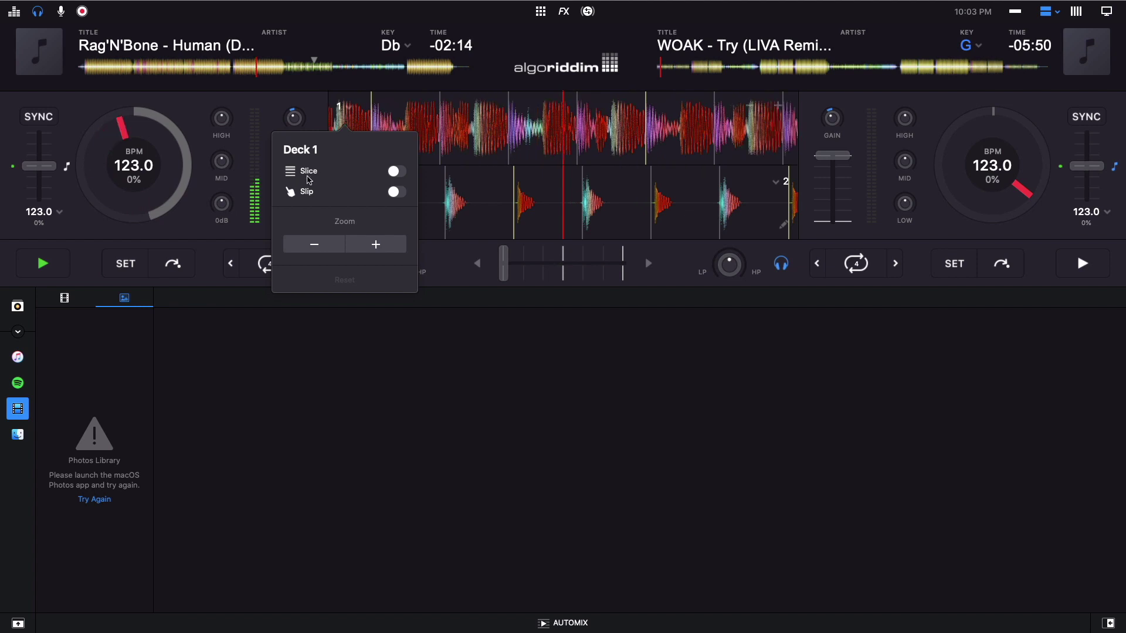
left_click(396, 172)
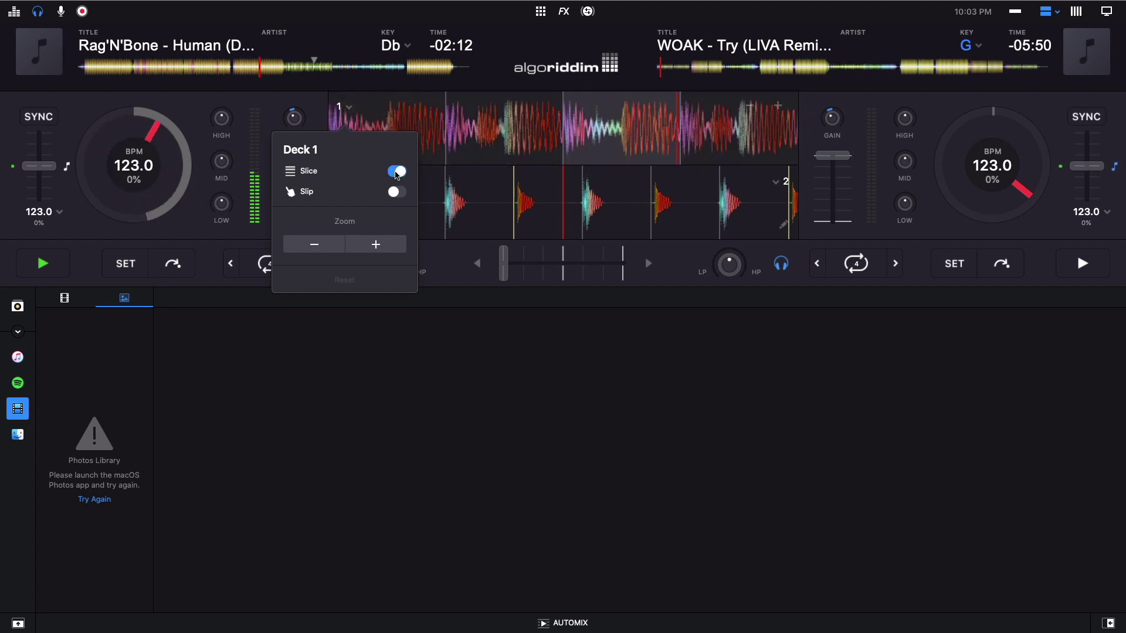
left_click(397, 192)
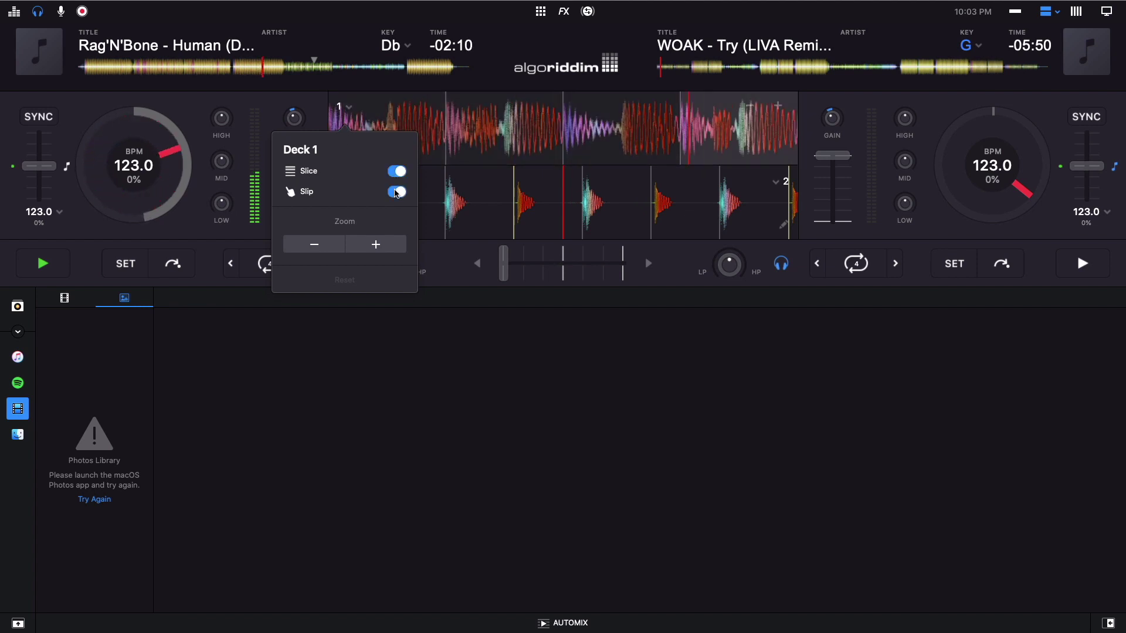
left_click(396, 192)
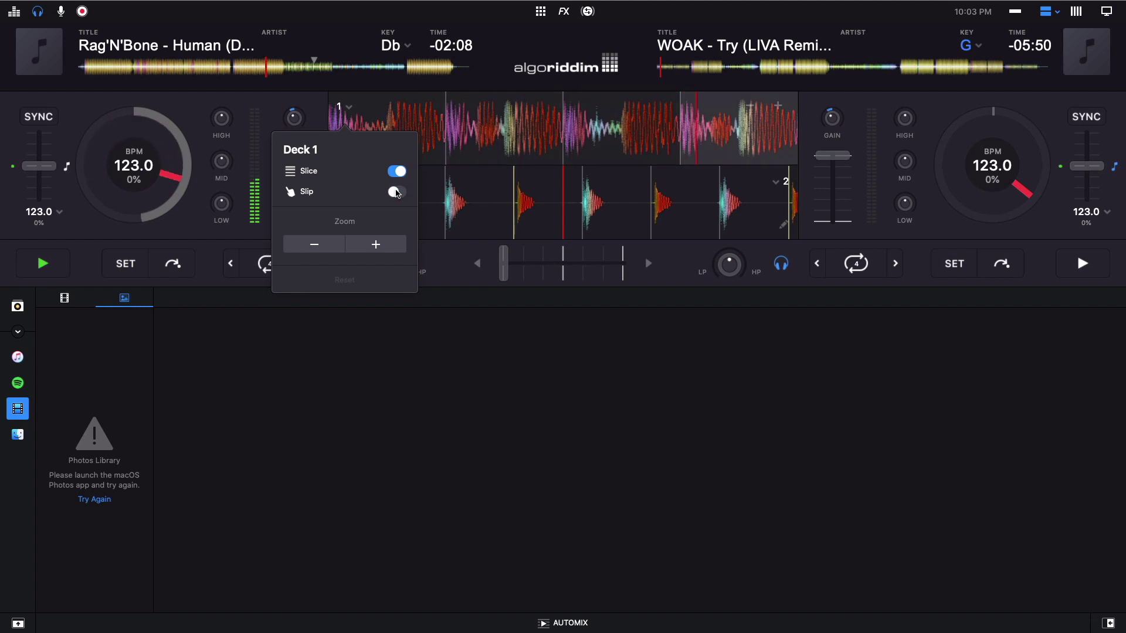
left_click(397, 192)
left_click(397, 172)
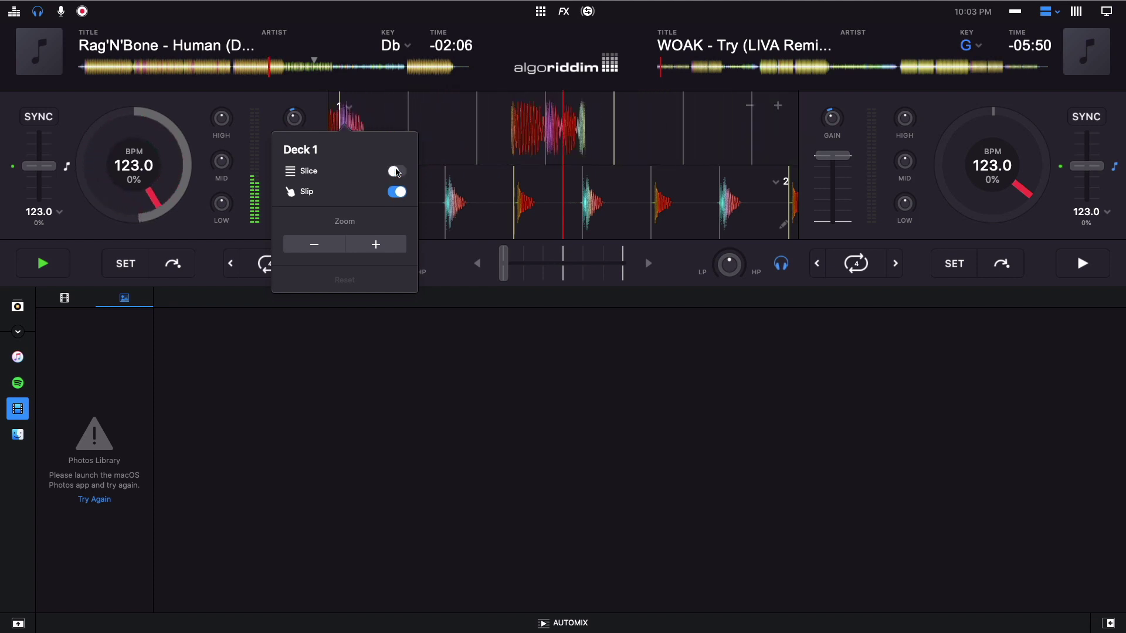
- Zoom the deck waveforms in and back out using deck 1's waveform options, and pause the song
left_click(376, 245)
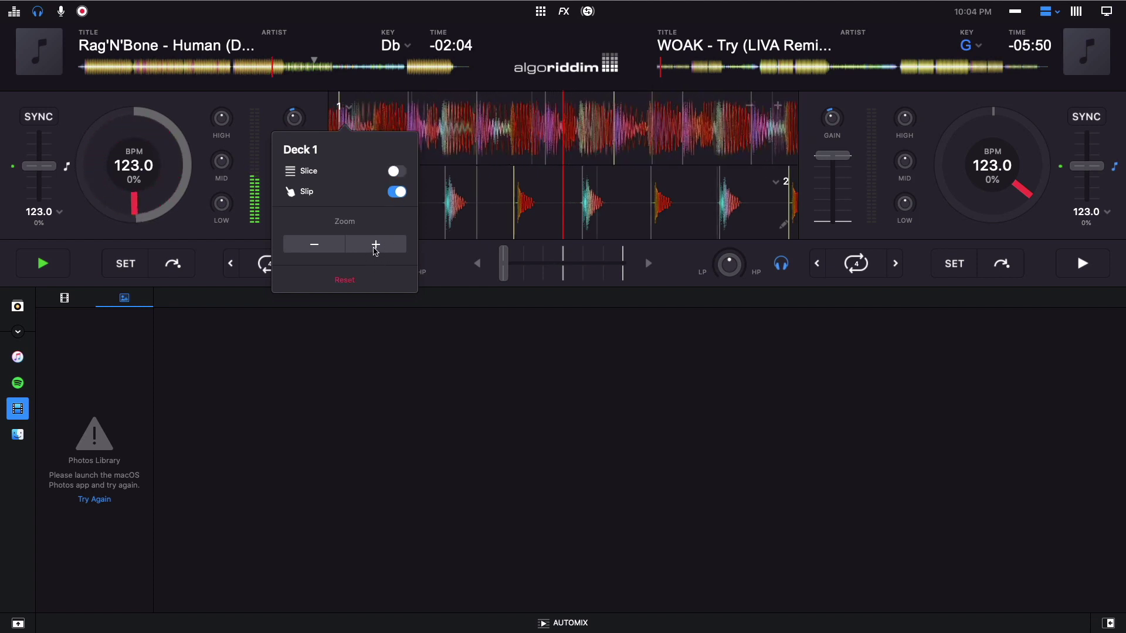
left_click(332, 251)
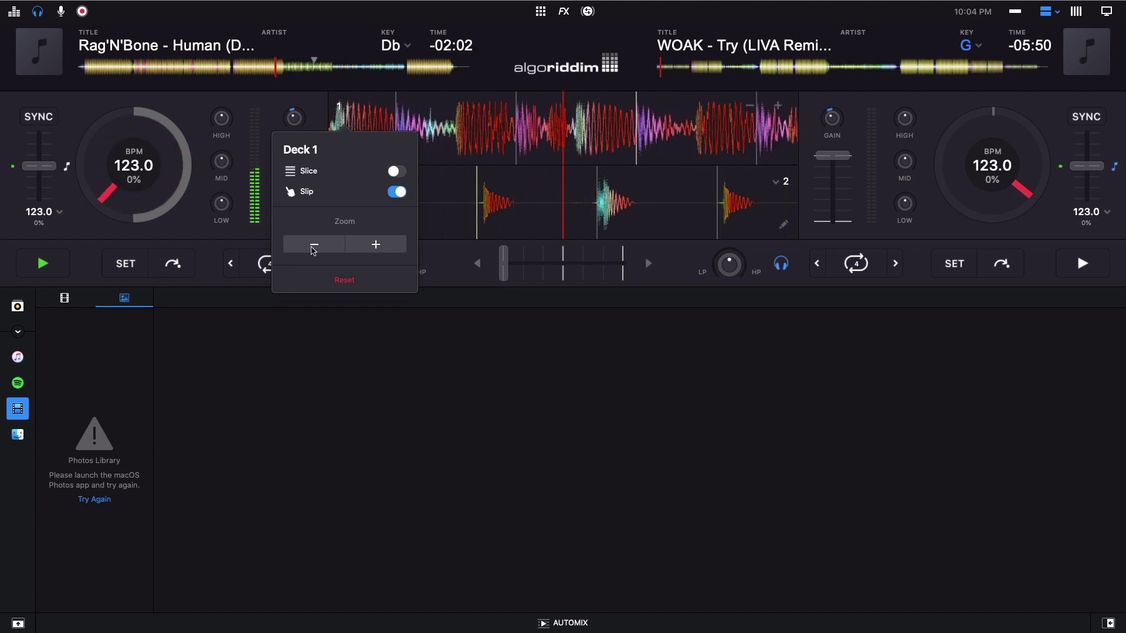
left_click(313, 251)
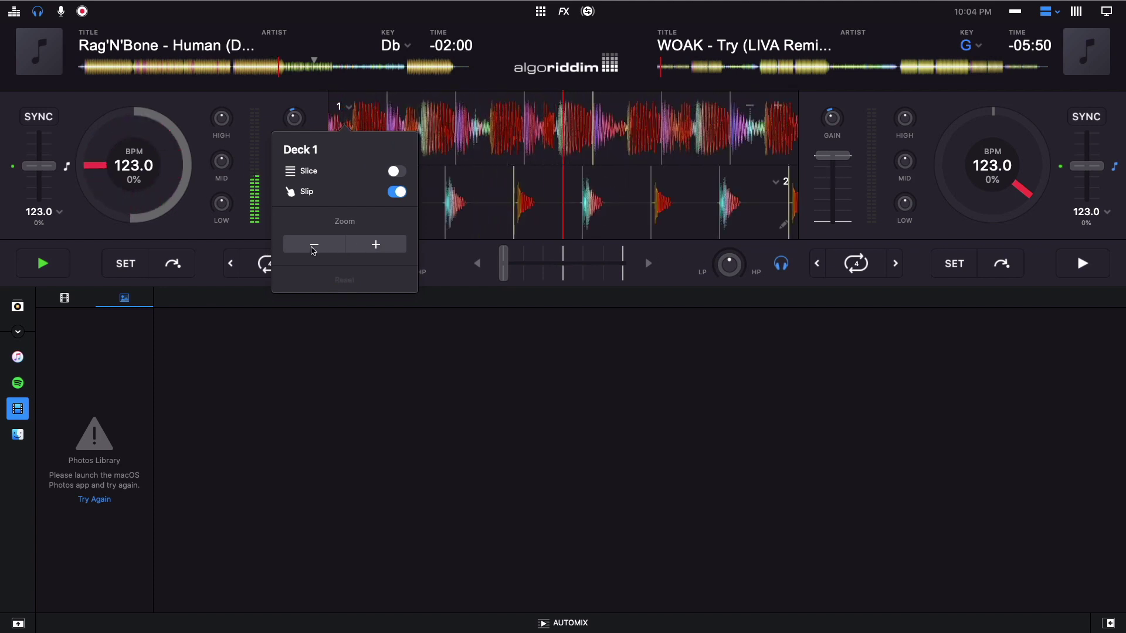
left_click(385, 112)
left_click(386, 112)
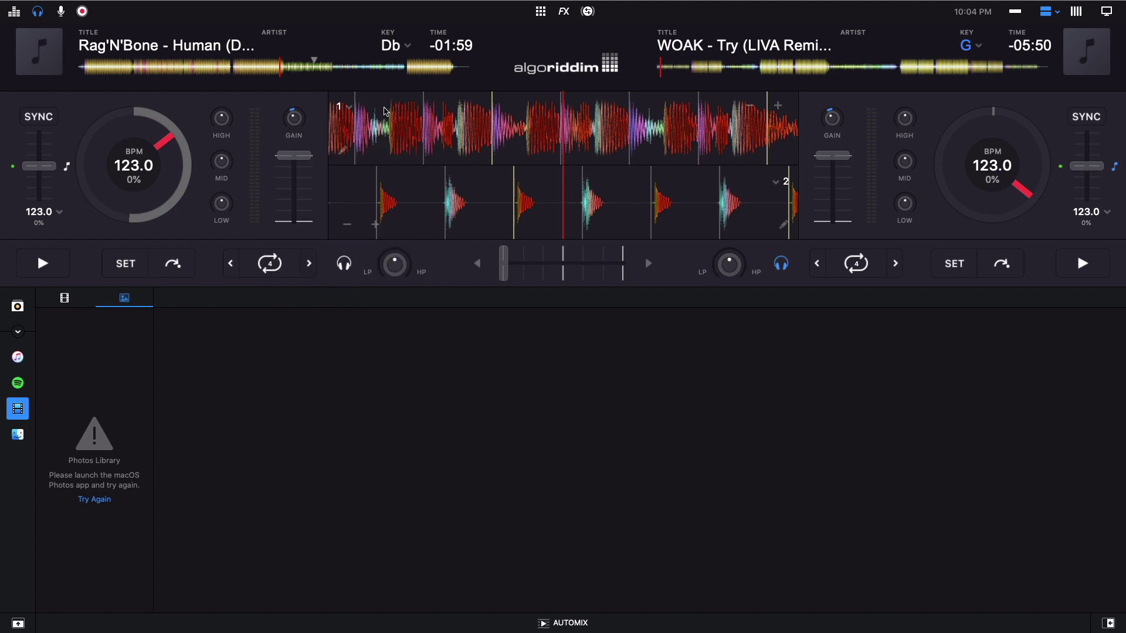
- Reposition deck 1's song slightly earlier at a beat and set the beat grid start there
left_click(350, 154)
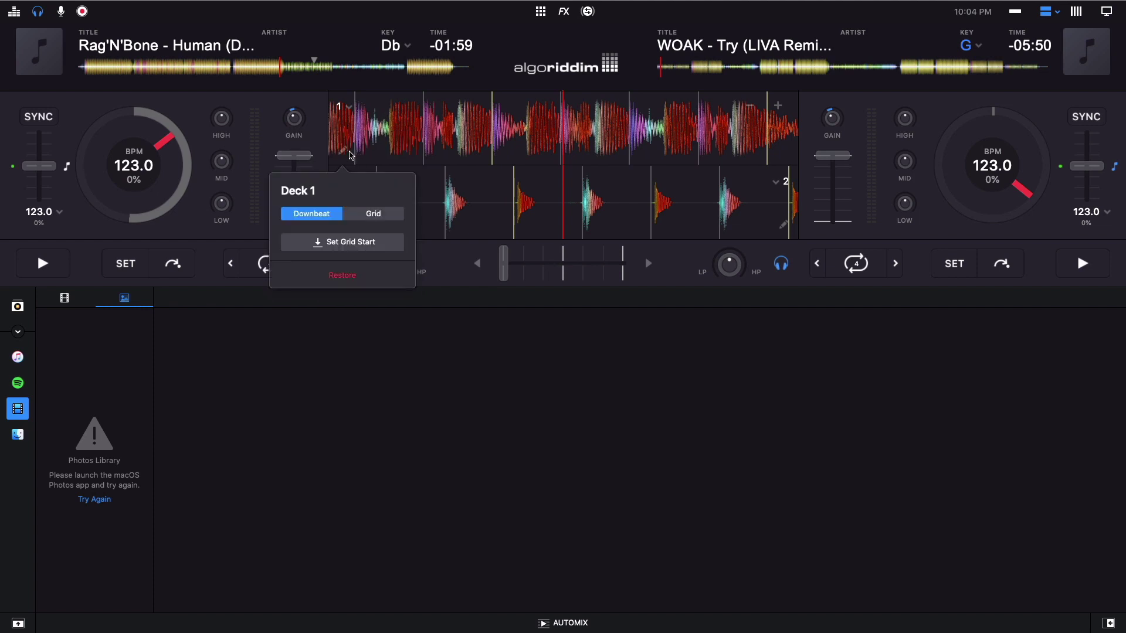
left_click_drag(477, 127, 531, 136)
left_click(531, 136)
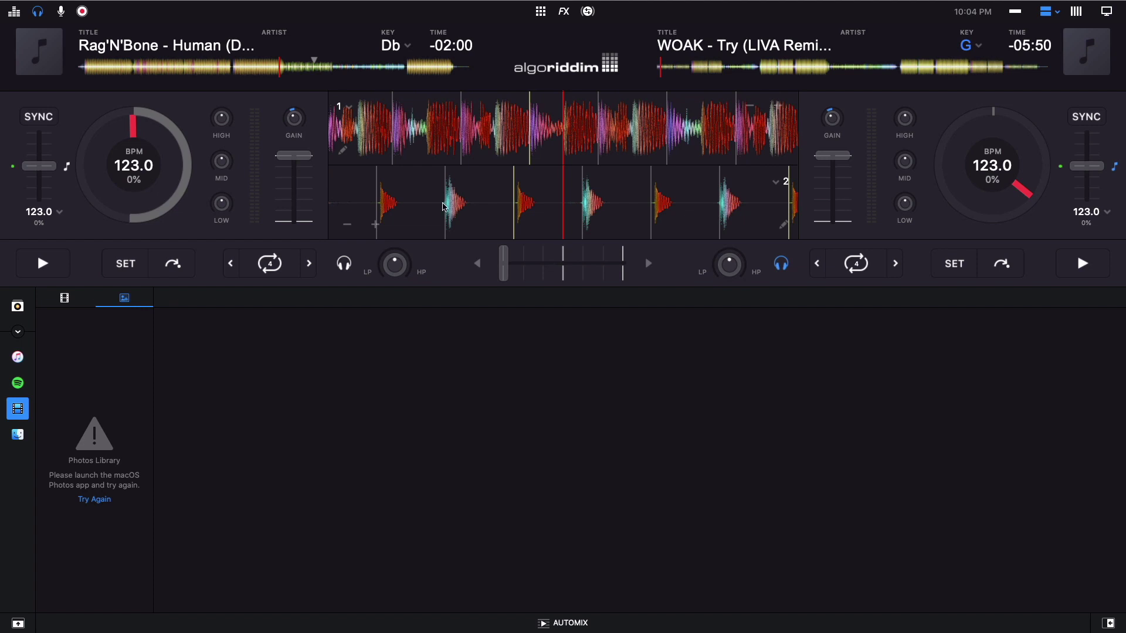
left_click(340, 153)
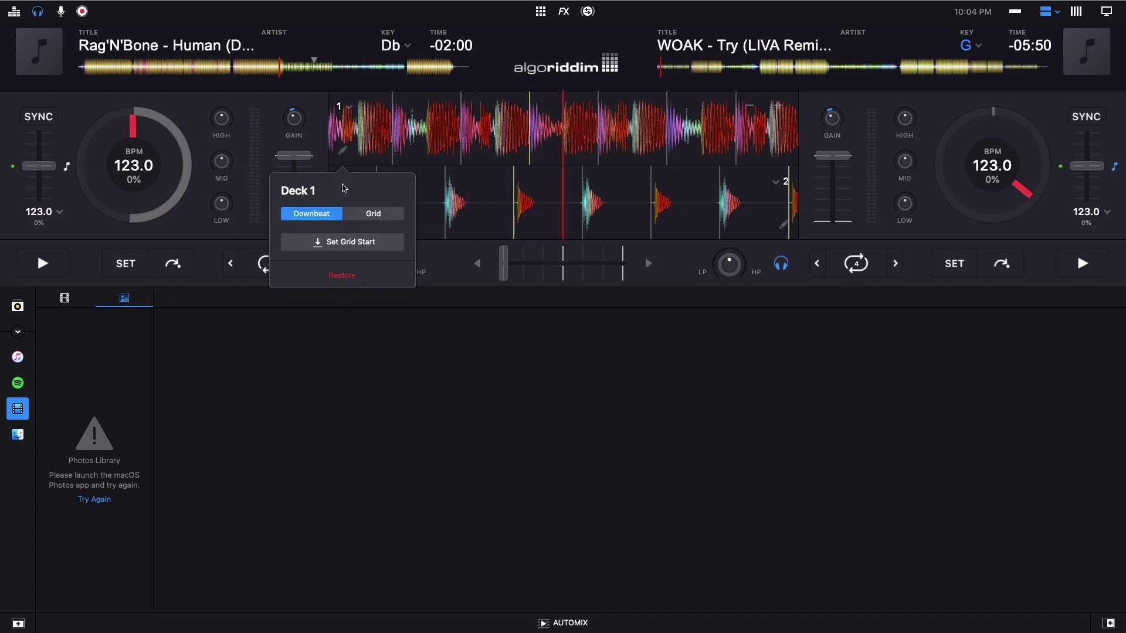
left_click(361, 243)
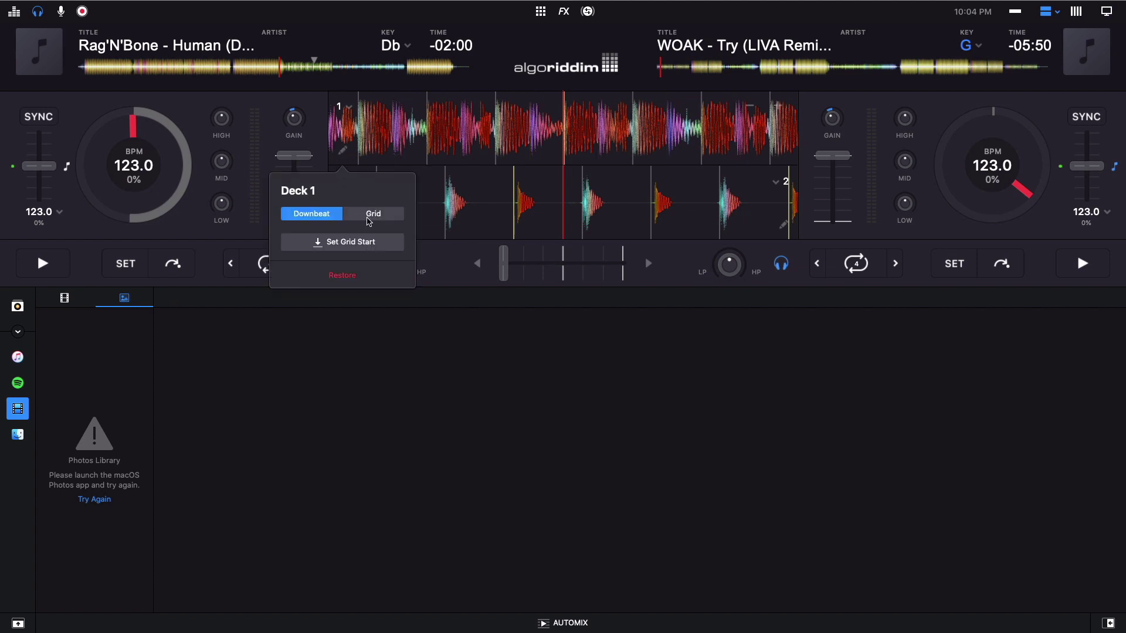
- Try shifting deck 1's beat grid earlier in small increments, restore the grid and close the grid editor
left_click(372, 215)
left_click(306, 269)
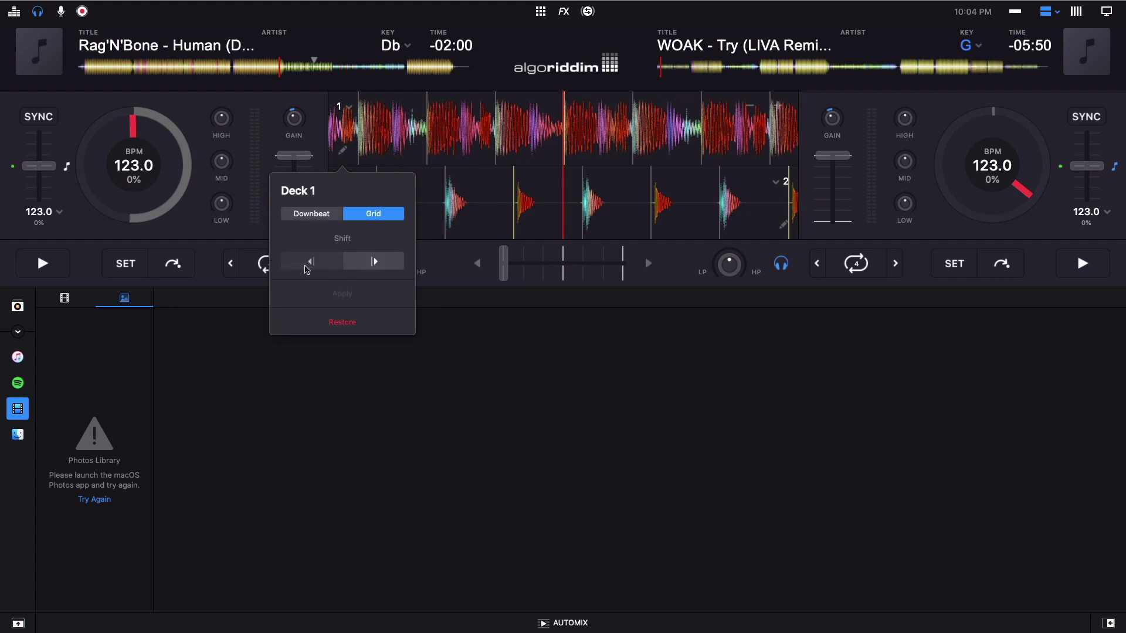
left_click(306, 269)
left_click(306, 269)
left_click(306, 269)
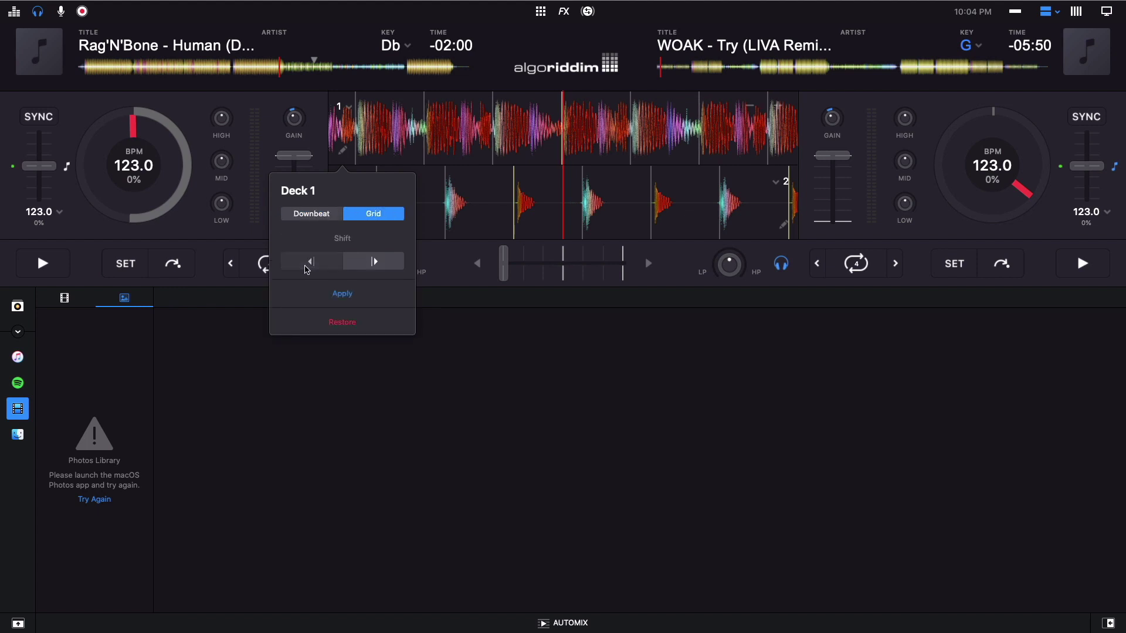
left_click(306, 269)
left_click(307, 269)
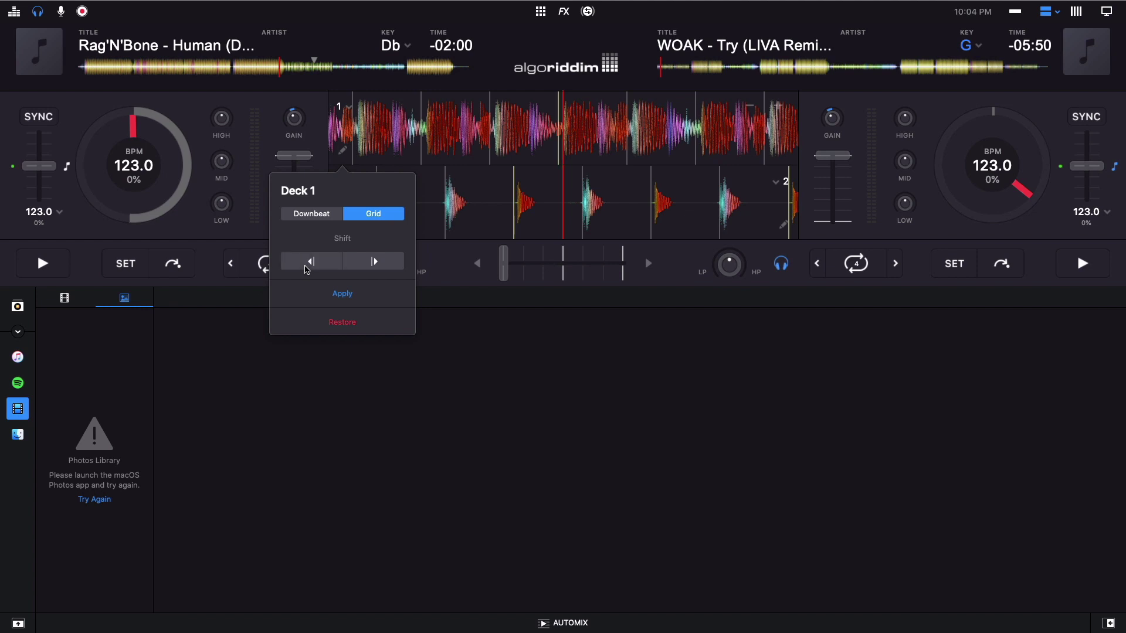
left_click(349, 324)
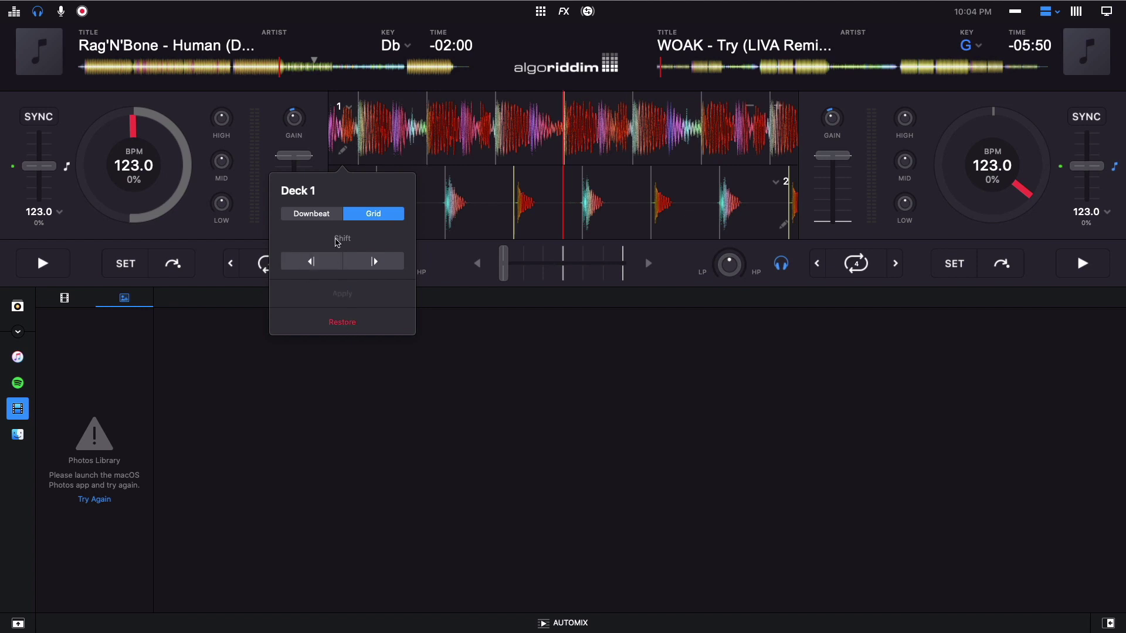
left_click(355, 141)
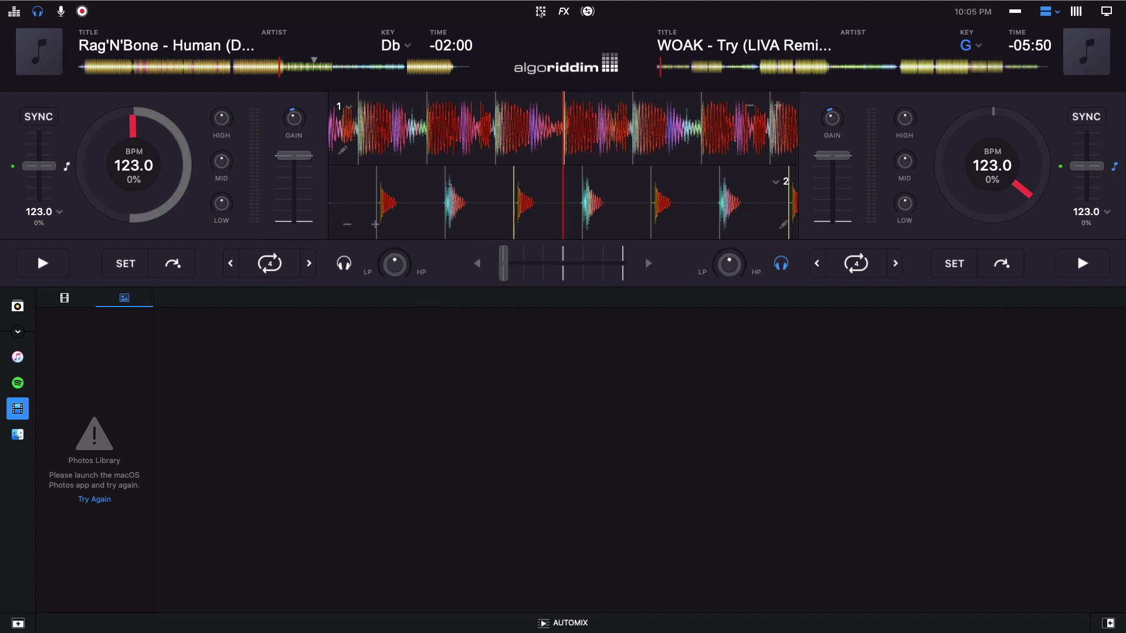
- Show the sampler and try its Essentials, Dubstep and DJ Qbert Beat Kit packs, ending with the Milk & Sugar Pack loaded
left_click(541, 11)
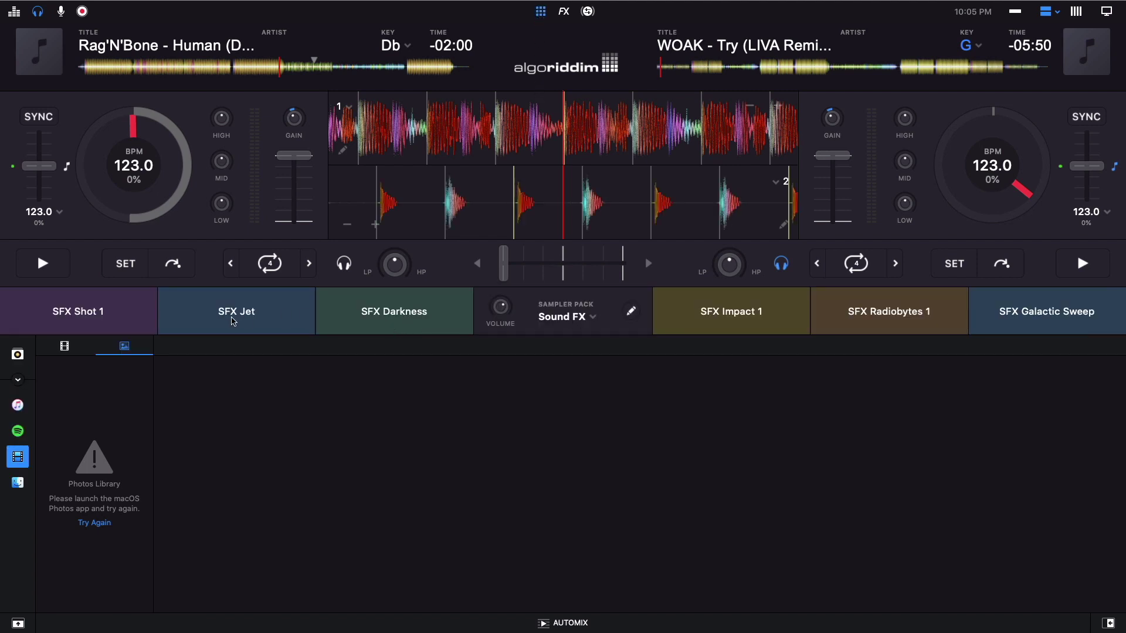
left_click(592, 317)
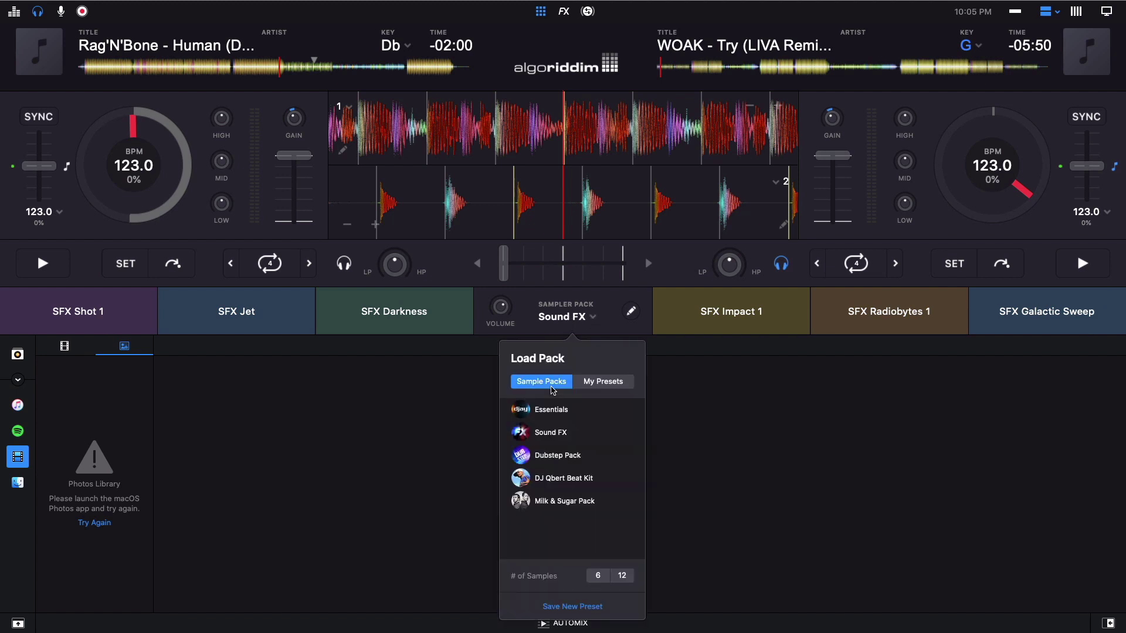
left_click(549, 478)
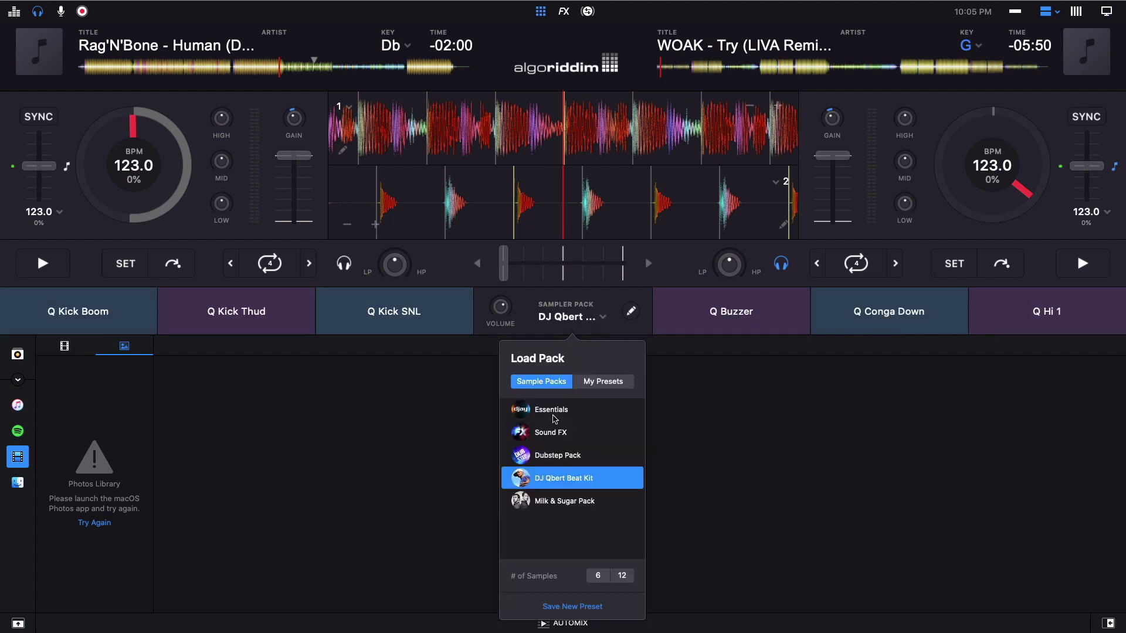
left_click(554, 413)
left_click(559, 453)
left_click(560, 479)
left_click(560, 502)
left_click(441, 370)
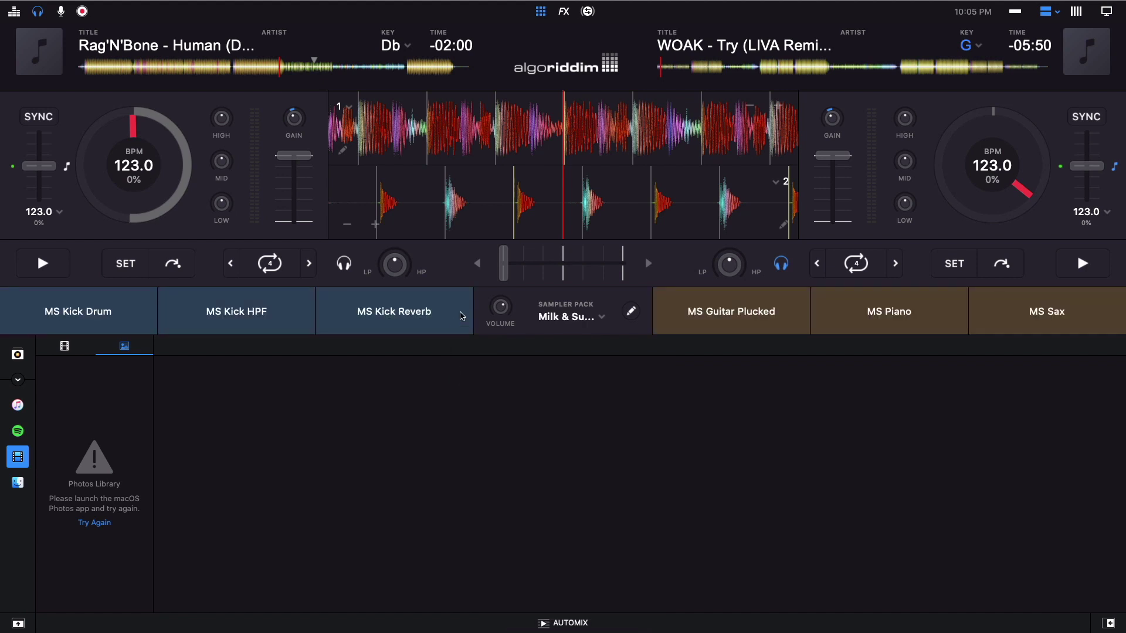
- Replace the MS Kick Reverb sample on the sampler's third pad with MS Sax
left_click(632, 312)
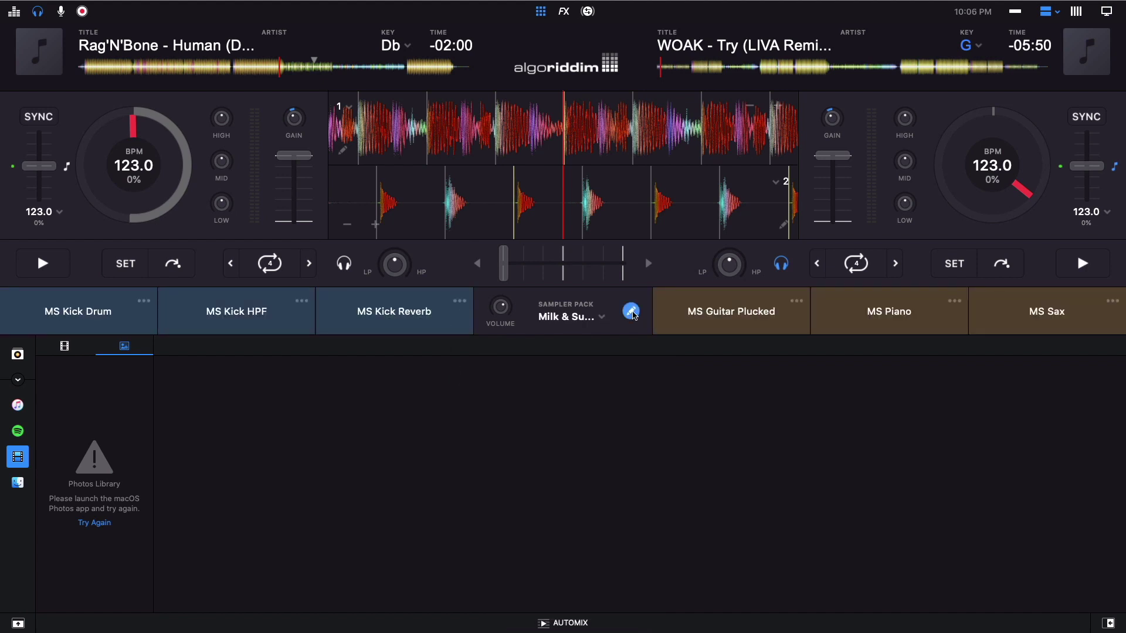
left_click(459, 302)
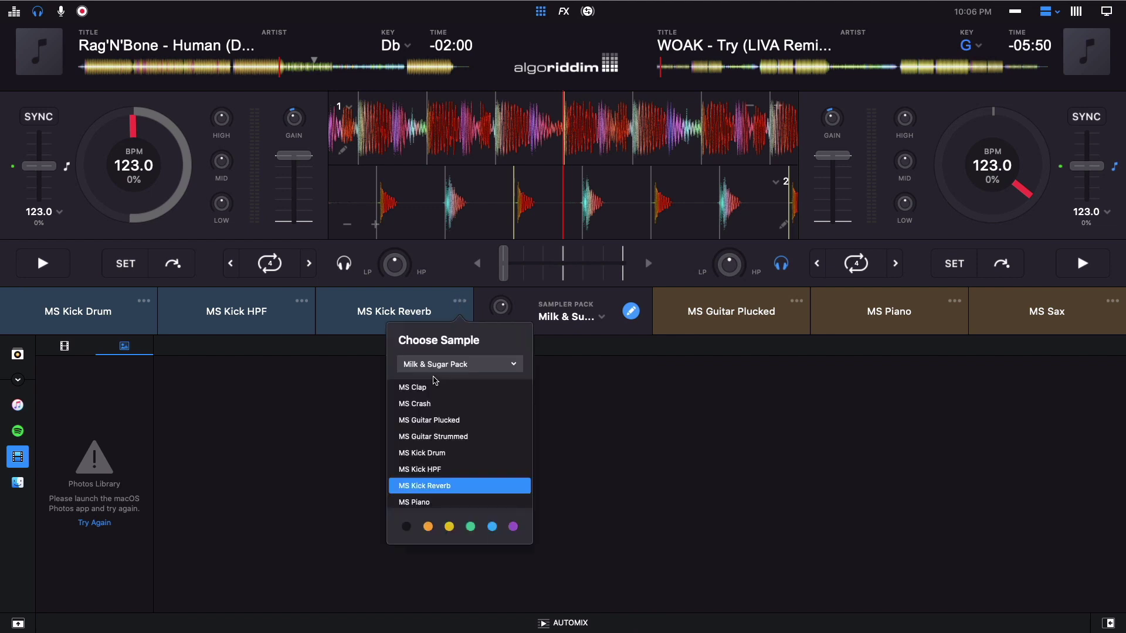
scroll(433, 425, "down", 3)
left_click(421, 448)
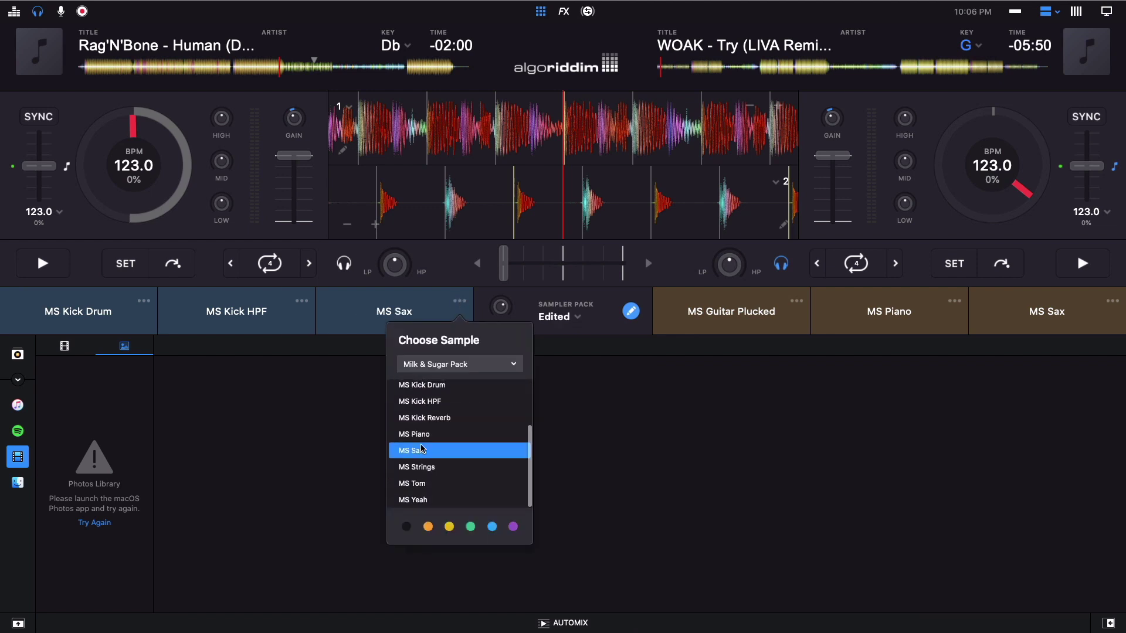
left_click(573, 395)
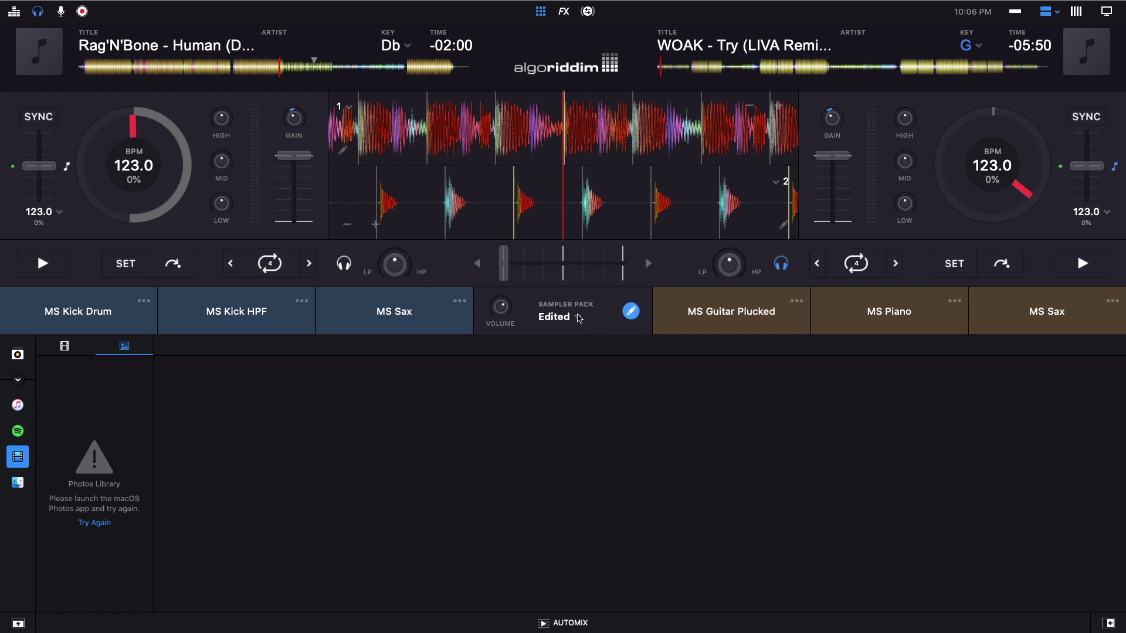
- Save the edited sampler pack as a new preset in My Presets
left_click(583, 317)
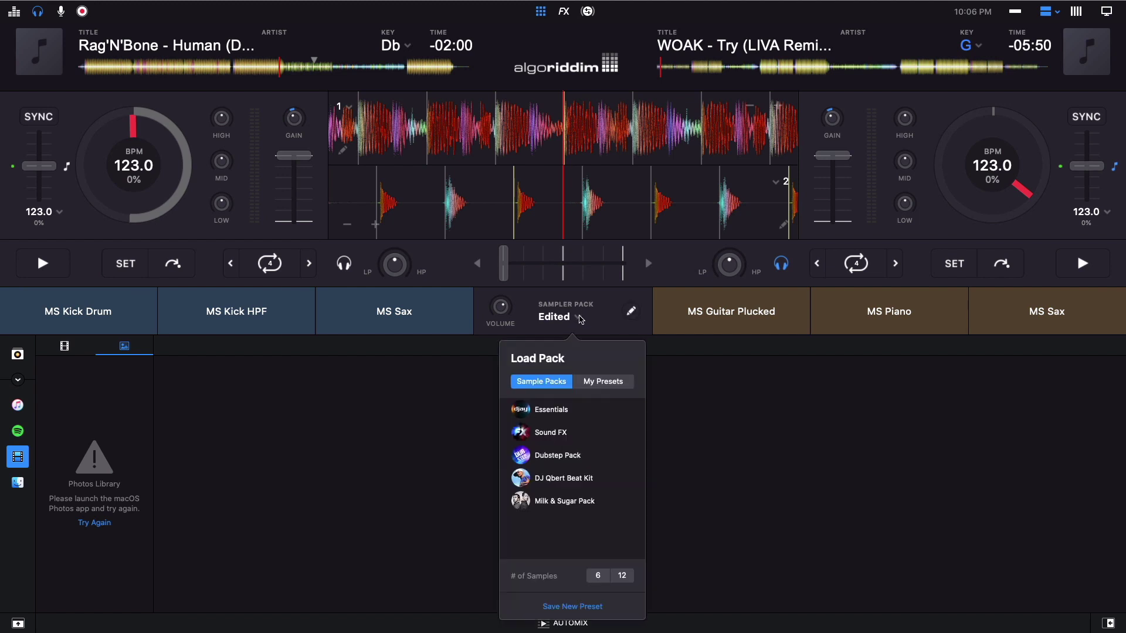
left_click(604, 381)
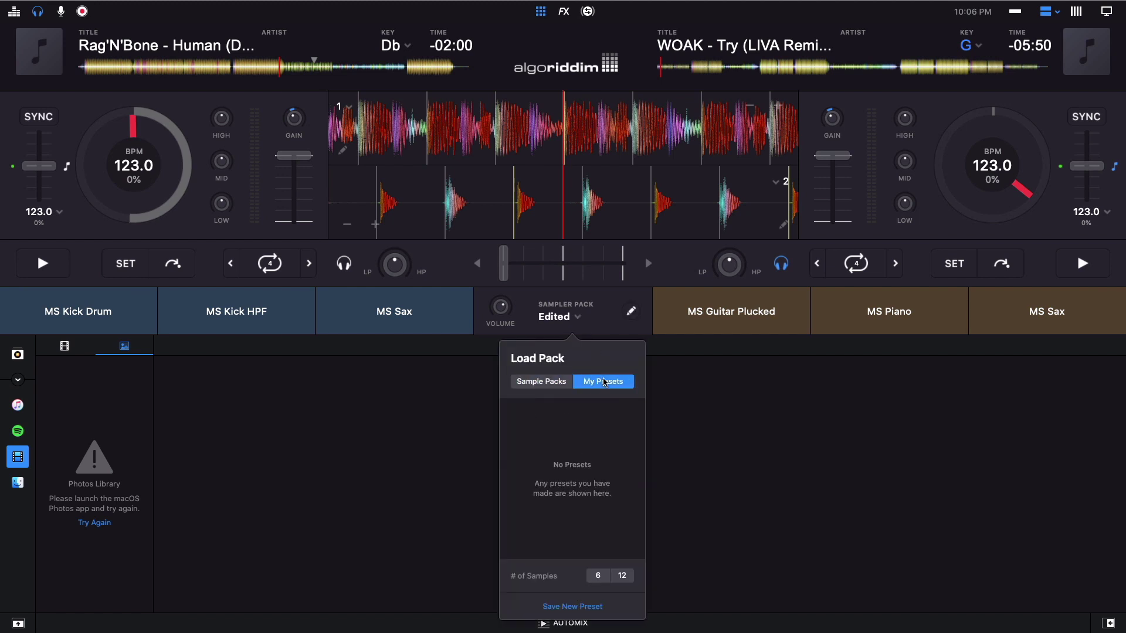
left_click(544, 610)
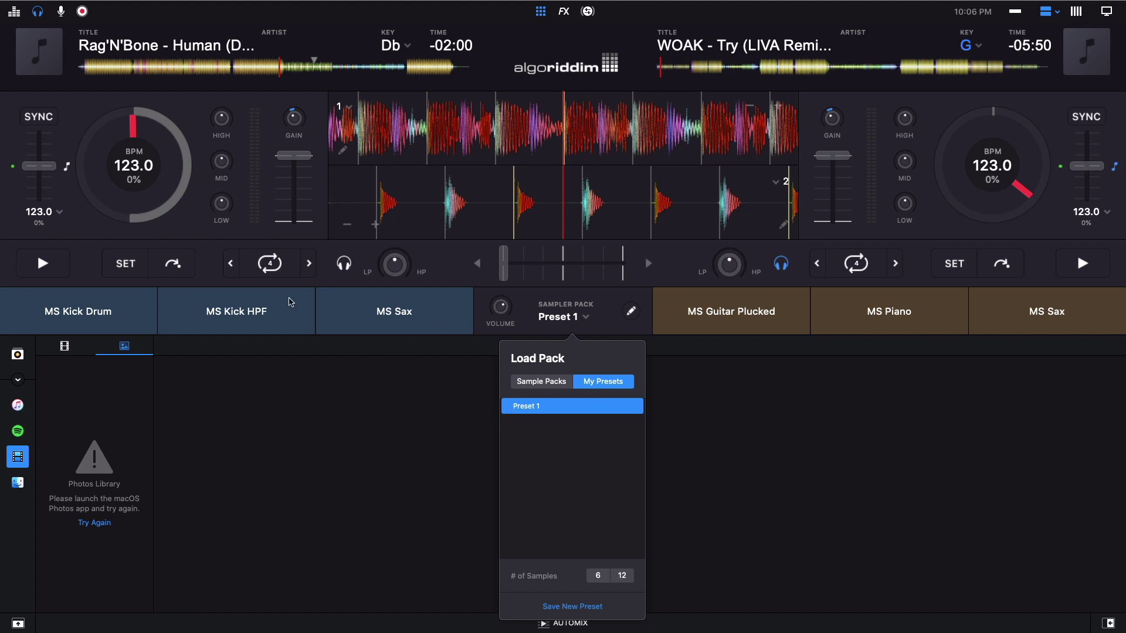
left_click(458, 420)
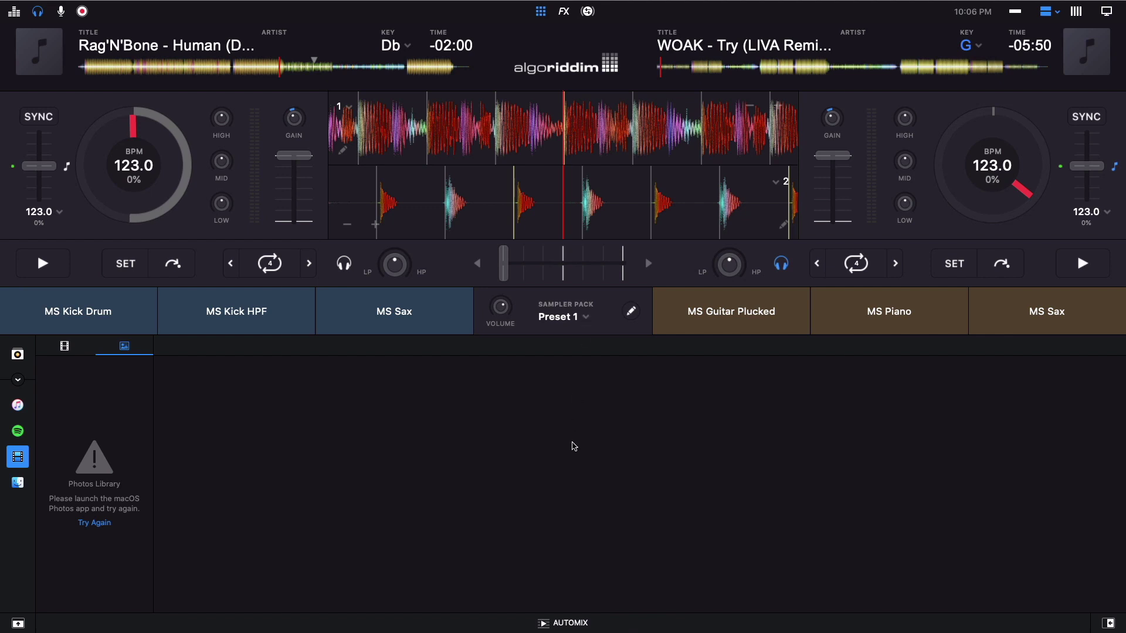
left_click(346, 388)
- Show the FX controls, turn on deck 1's Echo and vary its amount while the song plays, ending at minimum with the song paused
left_click(564, 11)
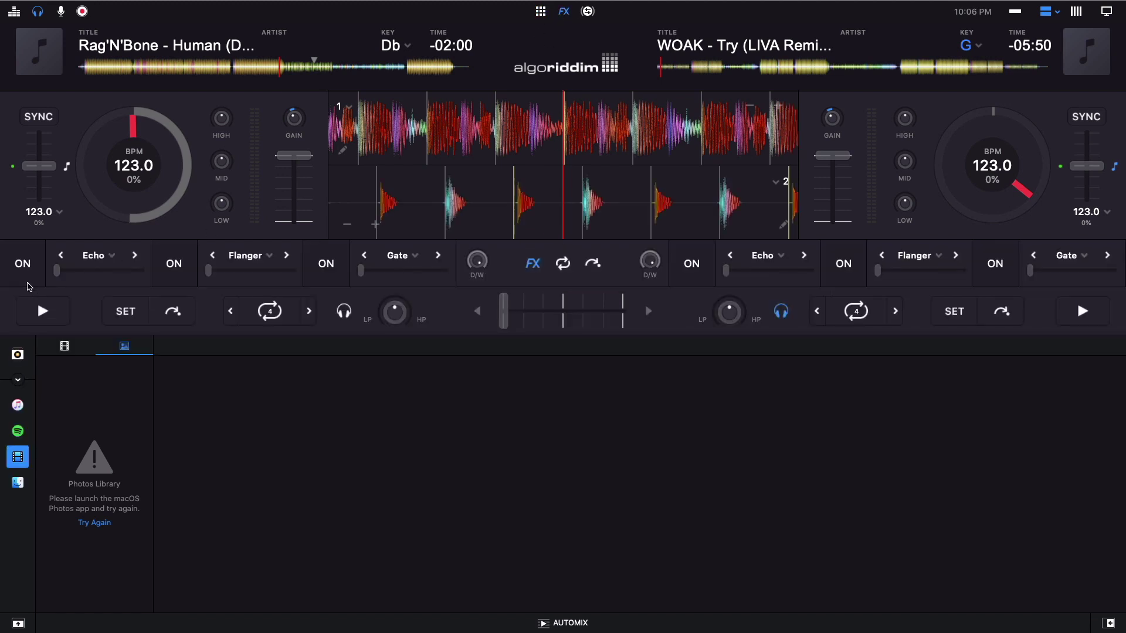
left_click(24, 270)
key("space")
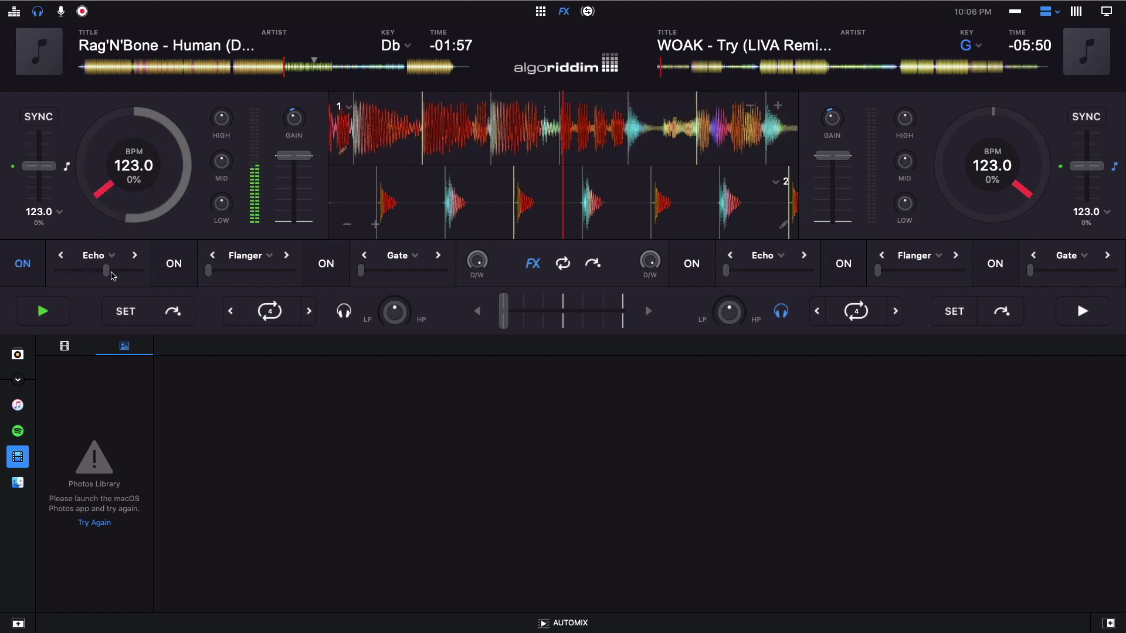
mouse_move(56, 270)
left_mouse_down()
mouse_move(133, 274)
mouse_move(41, 272)
left_mouse_up()
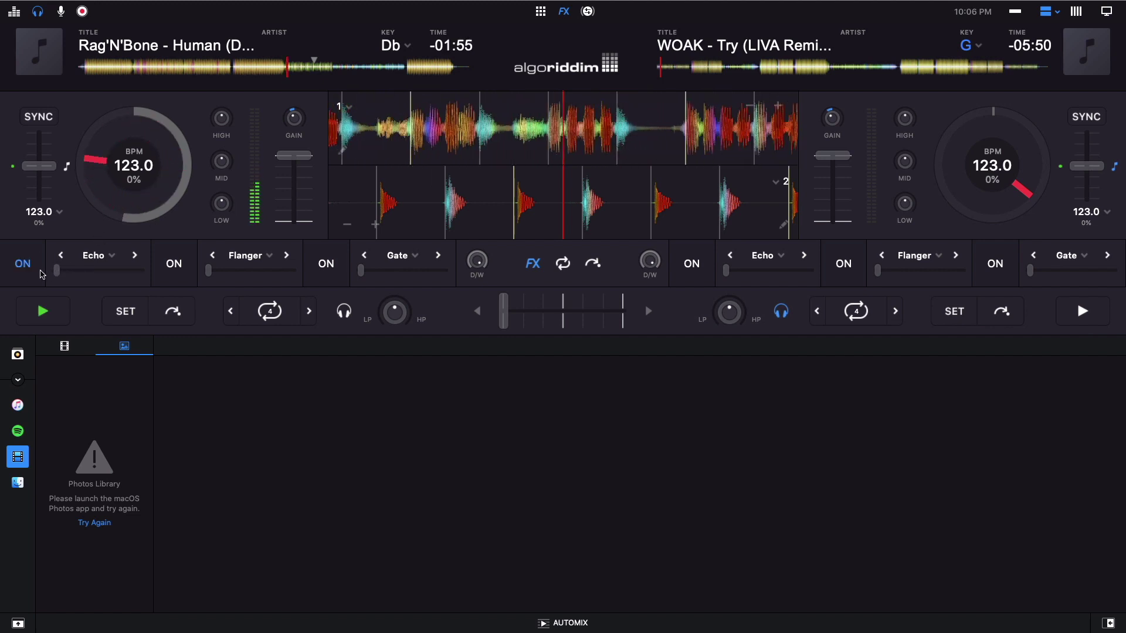
key("space")
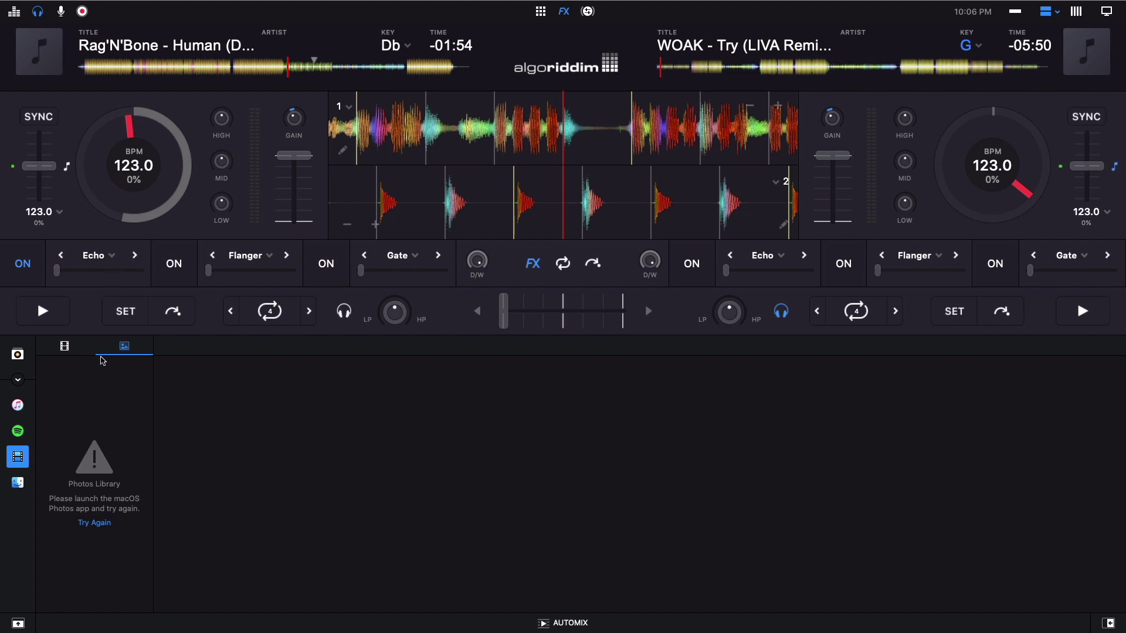
- Look through the audio, AV and visual effects available for deck 1's first effect slot, keeping Echo
scroll(95, 411, "down", 5)
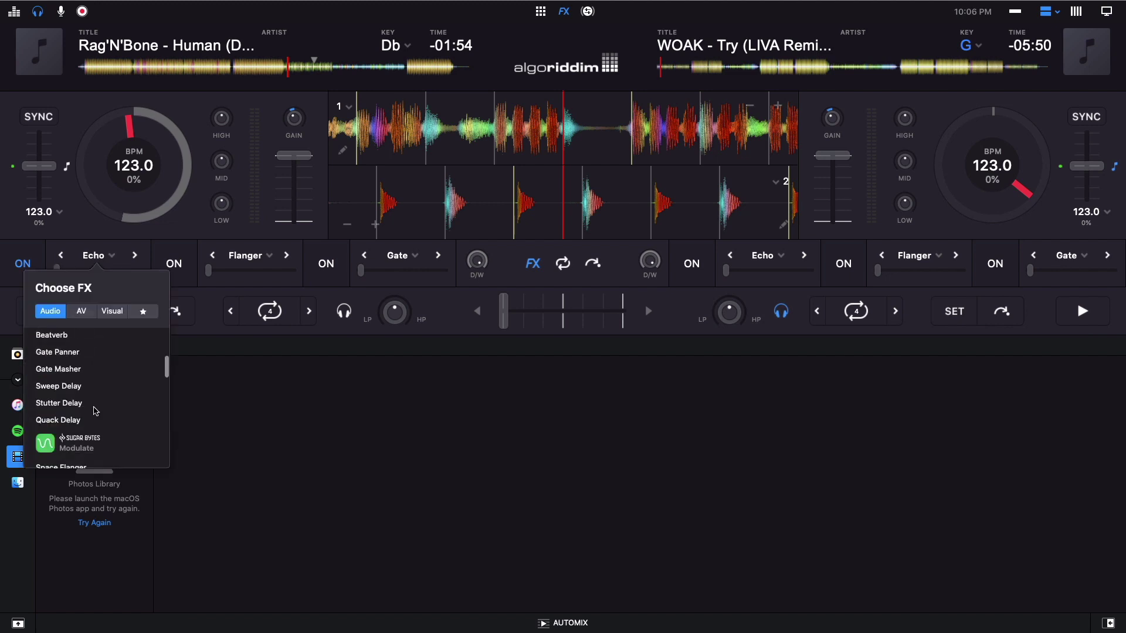
scroll(96, 410, "down", 6)
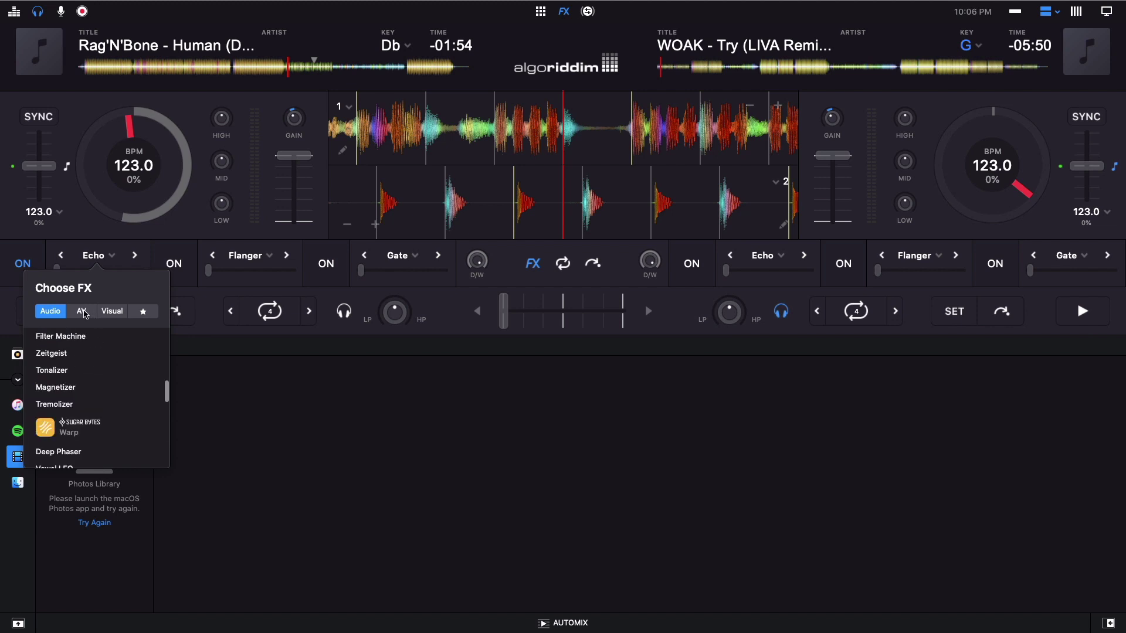
left_click(82, 312)
left_click(112, 311)
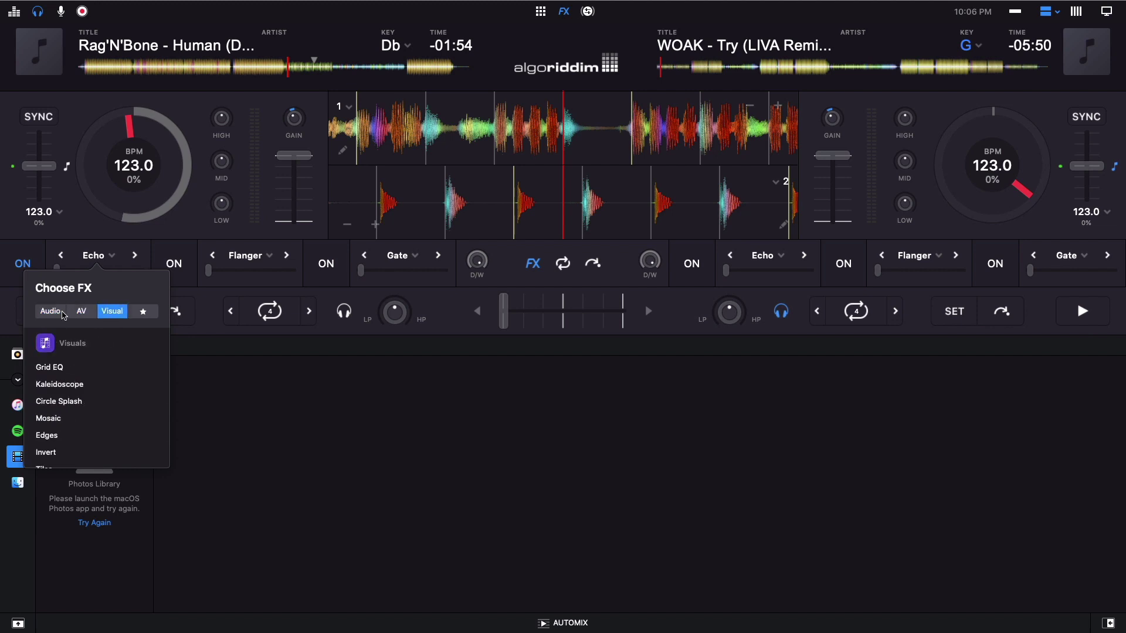
left_click(57, 314)
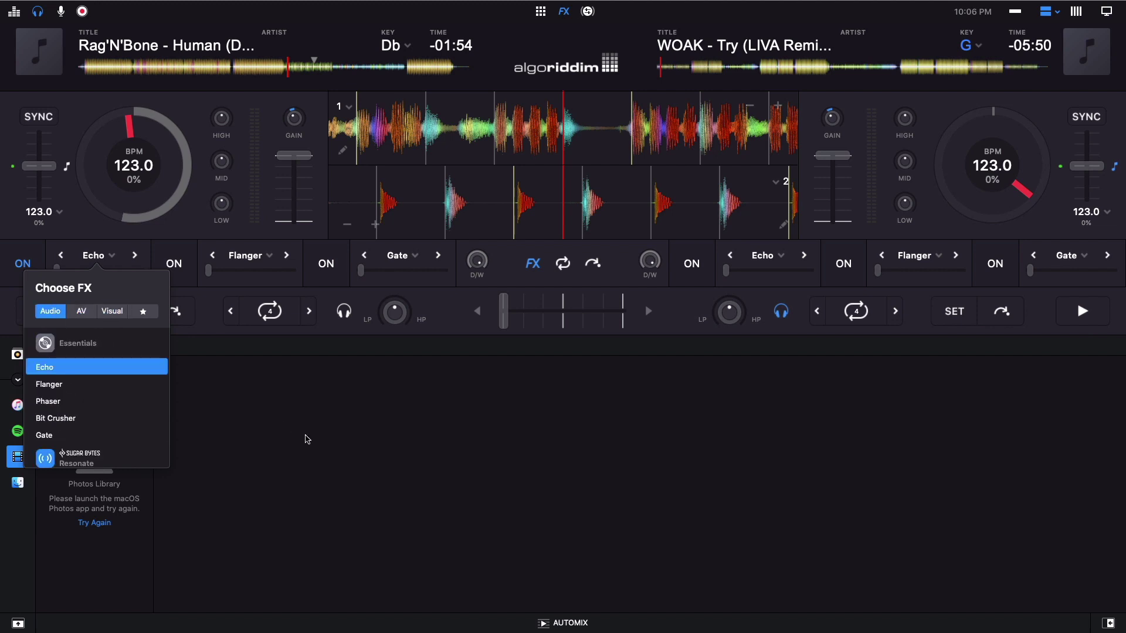
left_click(307, 439)
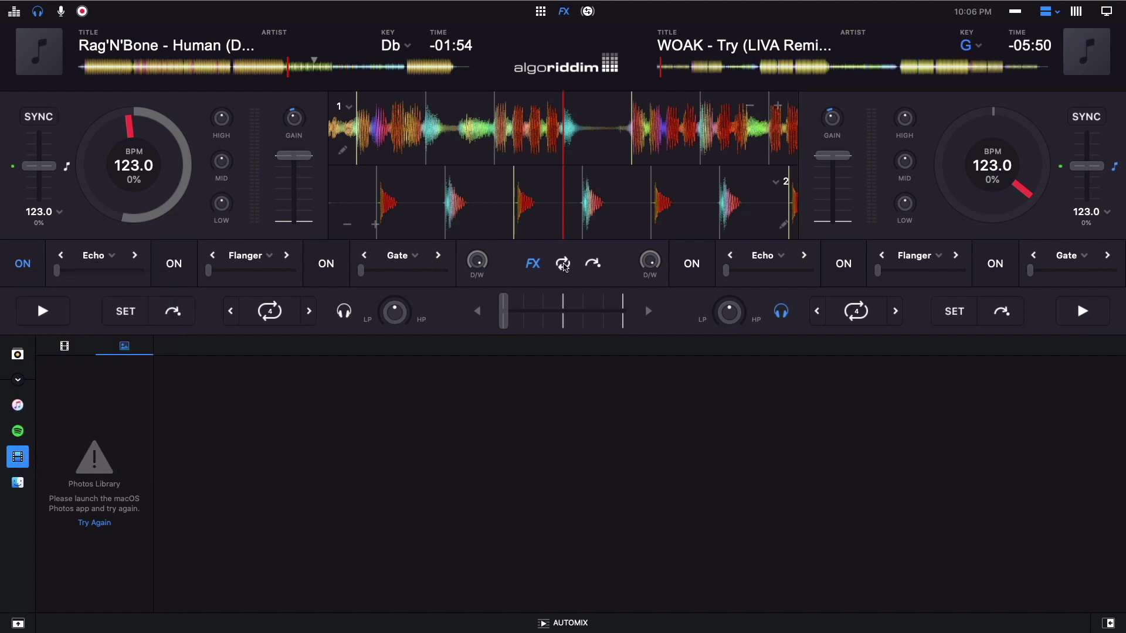
- Show the loop controls, set a loop's in and out points while deck 1 plays, and save the loop in its first slot
left_click(564, 266)
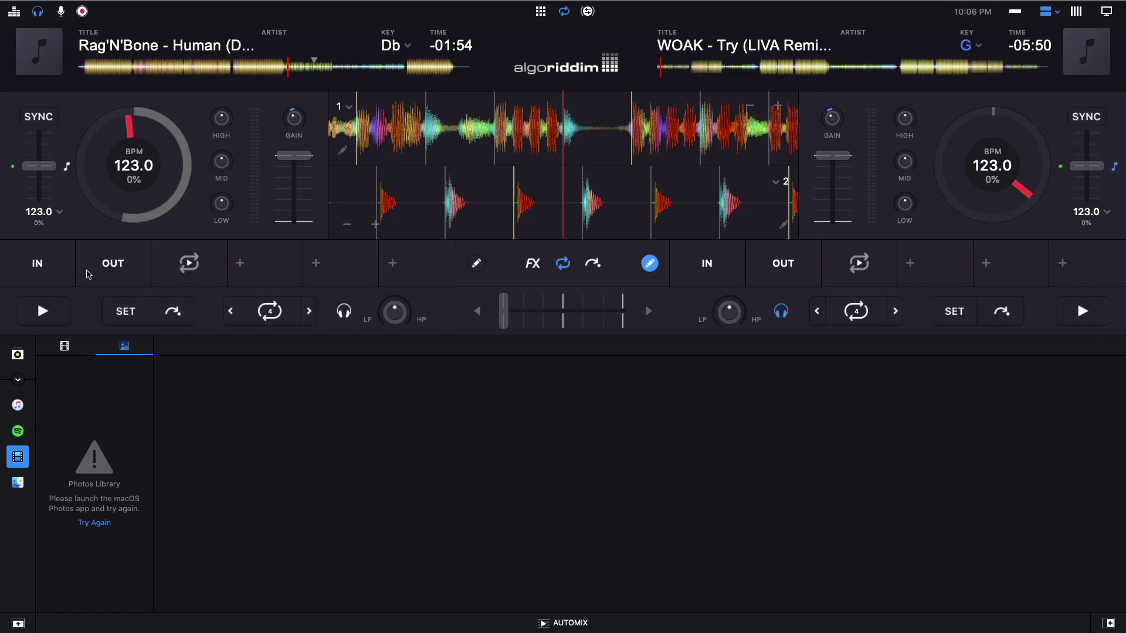
key("space")
left_click(38, 263)
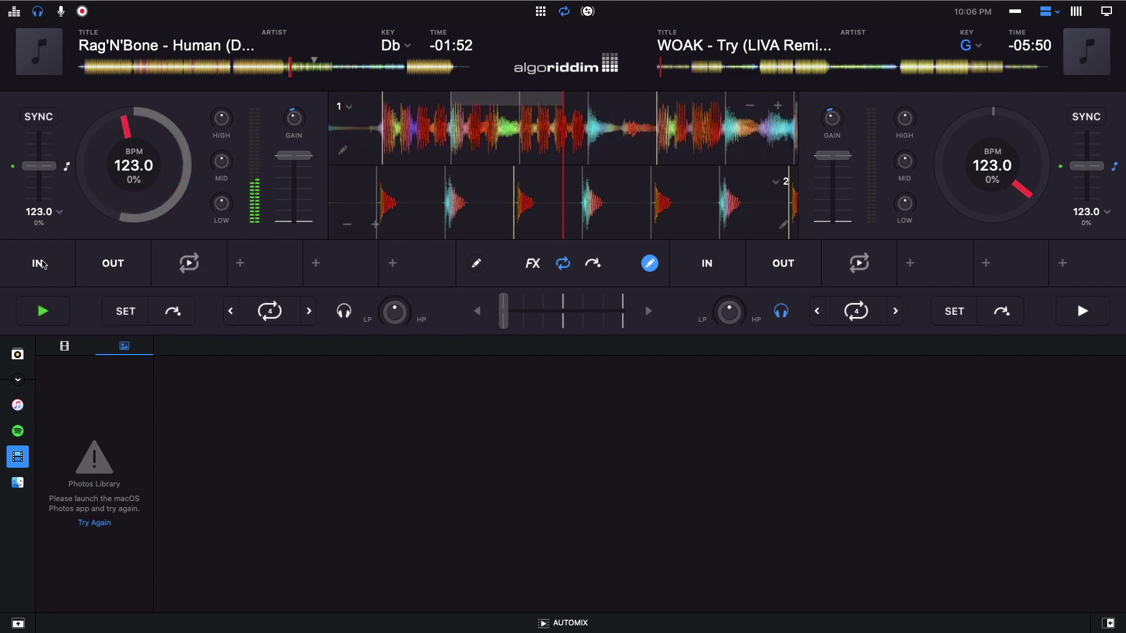
left_click(117, 265)
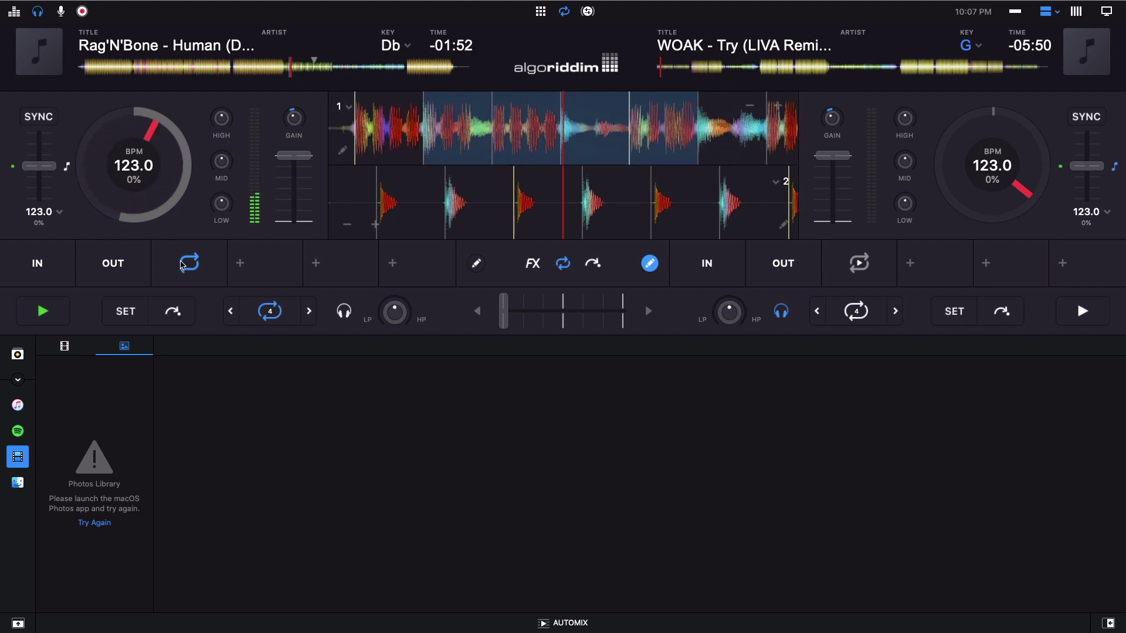
left_click(241, 264)
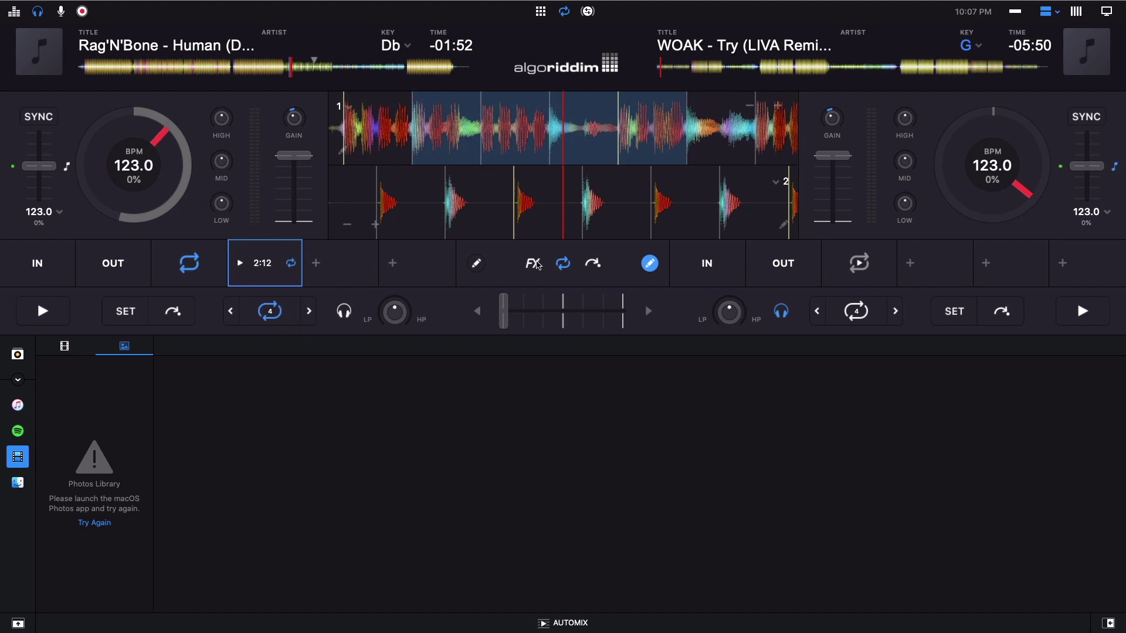
- Show the cue point controls and set three cue points on deck 1 while its song plays, ending with playback paused
left_click(594, 263)
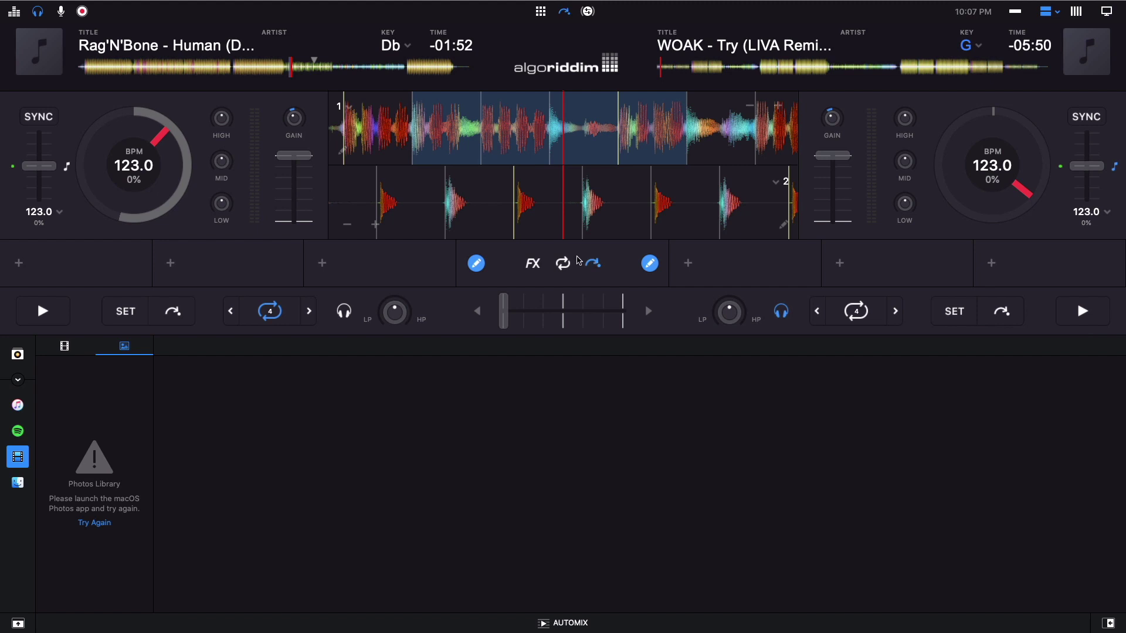
key("space")
left_click(140, 259)
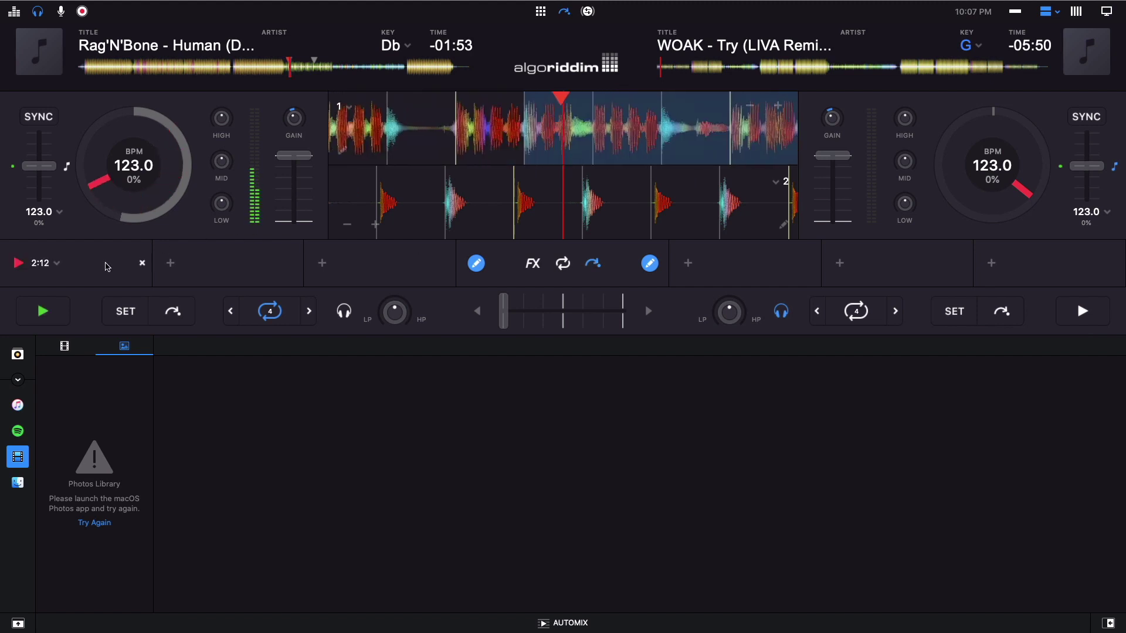
left_click(264, 262)
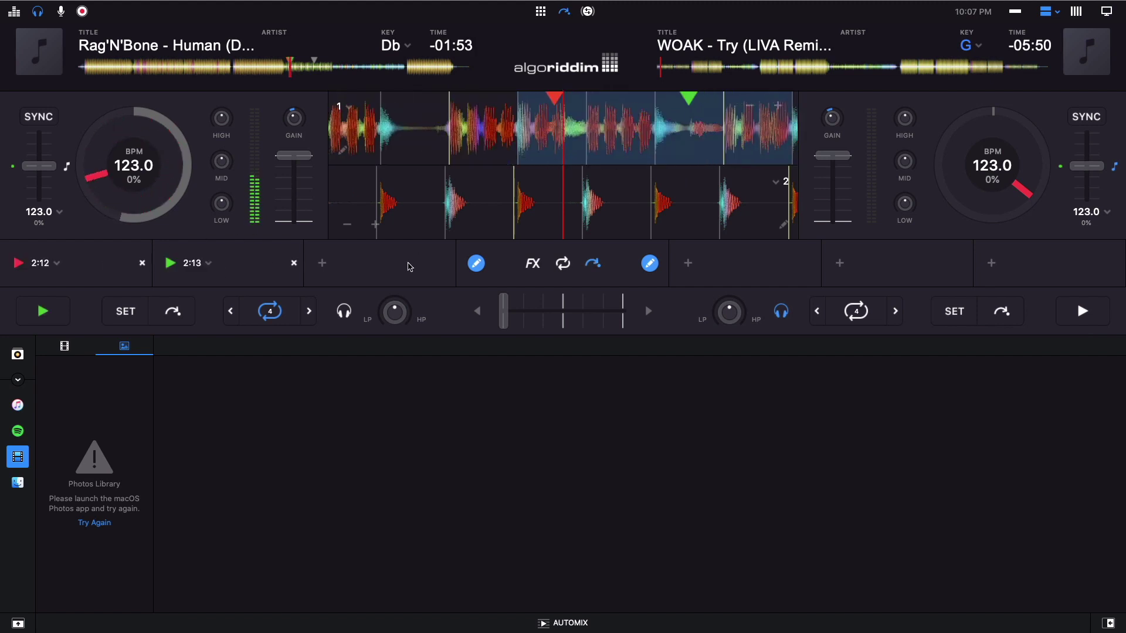
left_click(339, 262)
key("space")
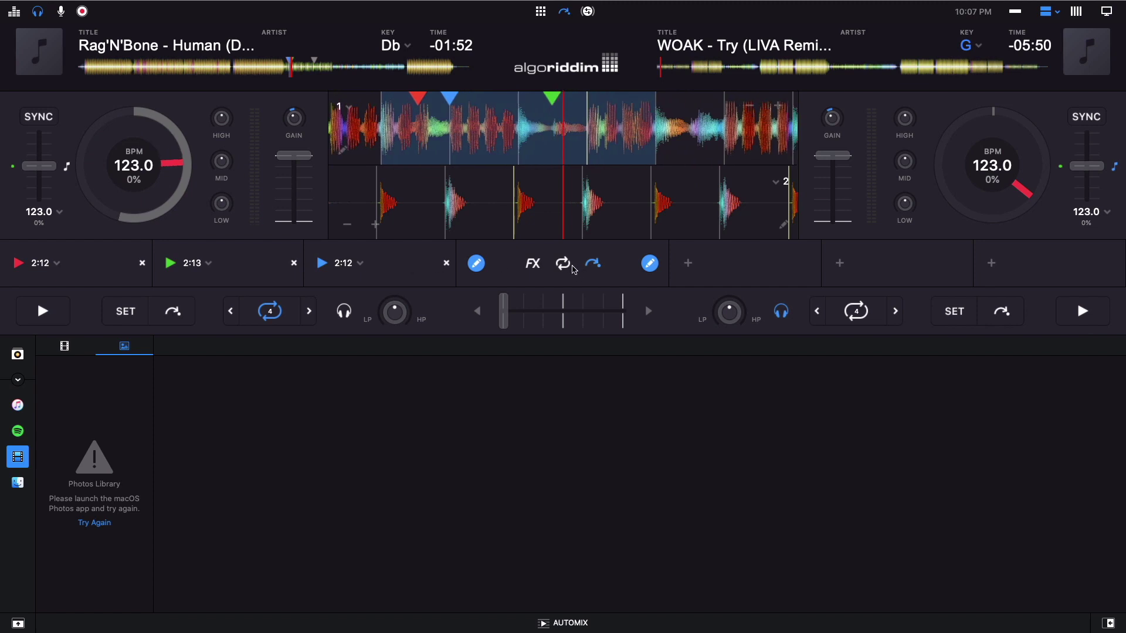
- Remove all three cue points from deck 1
left_click(477, 263)
left_click(478, 268)
left_click(449, 269)
left_click(294, 264)
left_click(294, 265)
left_click(142, 263)
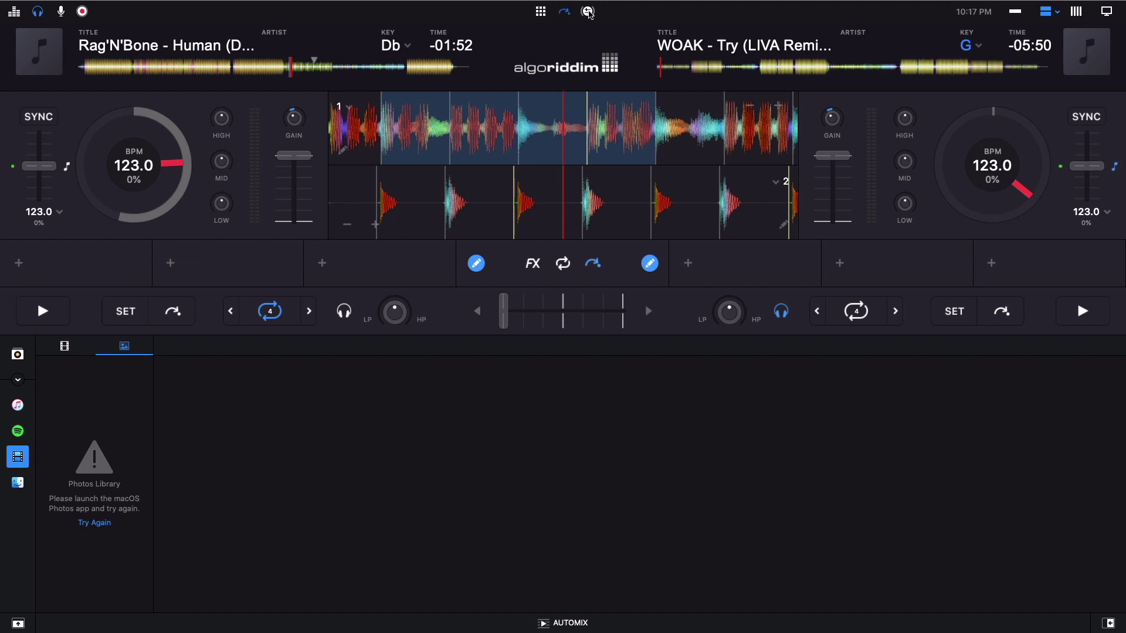
- Show the advanced deck controls, look through deck 1's cue points, FX Pad and manual loop views, and hide the controls again
left_click(588, 12)
left_click(588, 12)
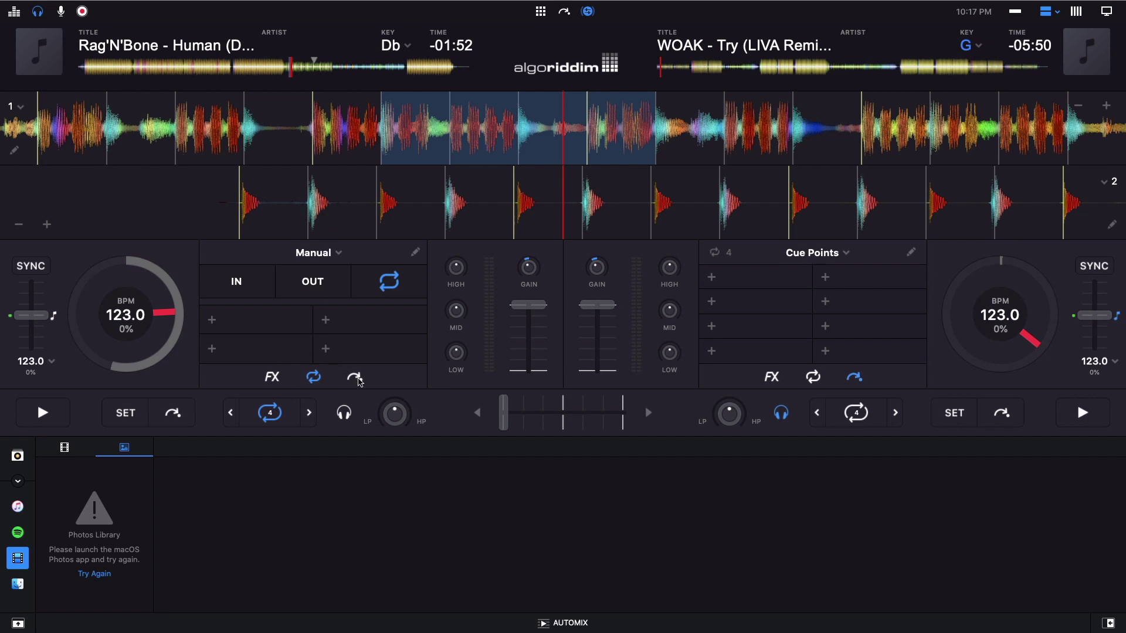
left_click(355, 378)
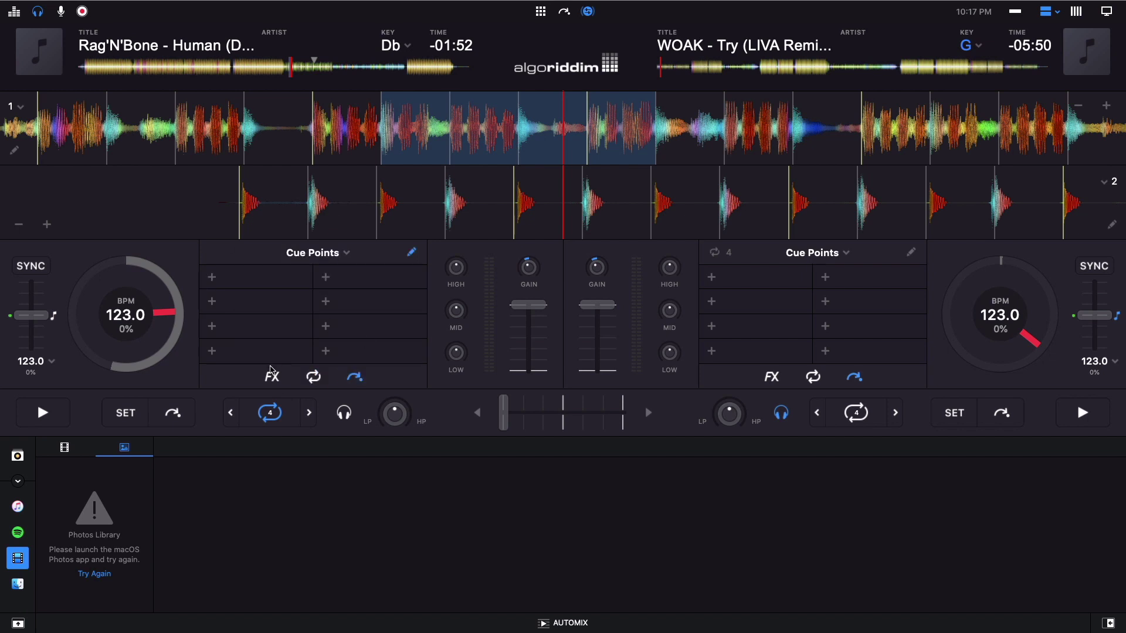
left_click(272, 377)
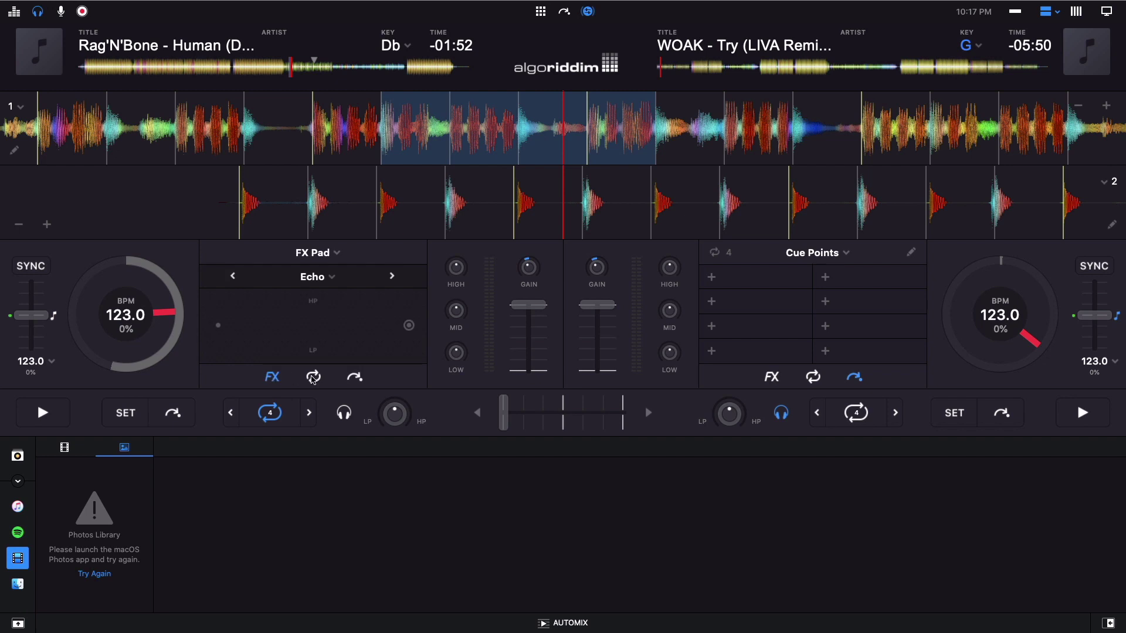
left_click(313, 378)
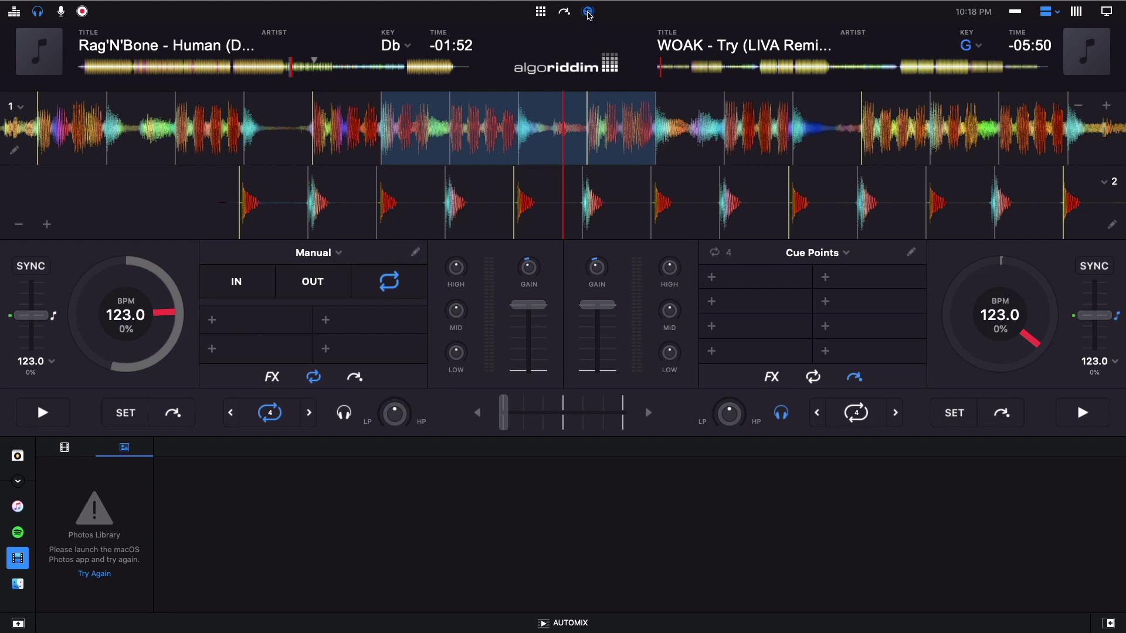
left_click(589, 11)
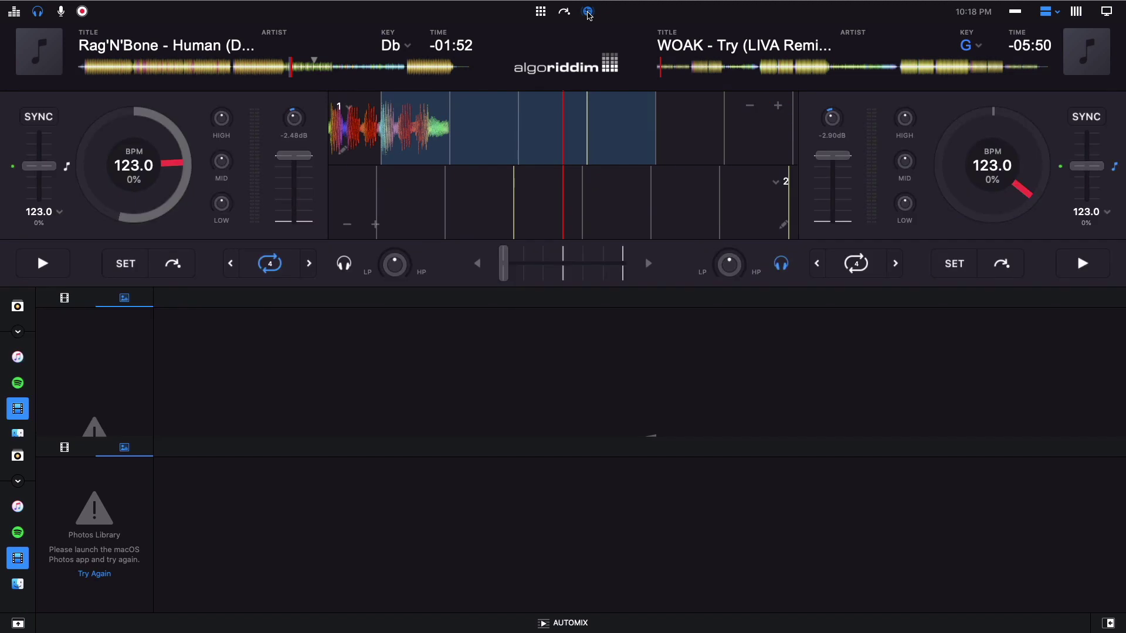
- Show the side list beside the library and select the Rag'N'Bone song in My Files' Youtube Music Royalty free folder
left_click(1109, 624)
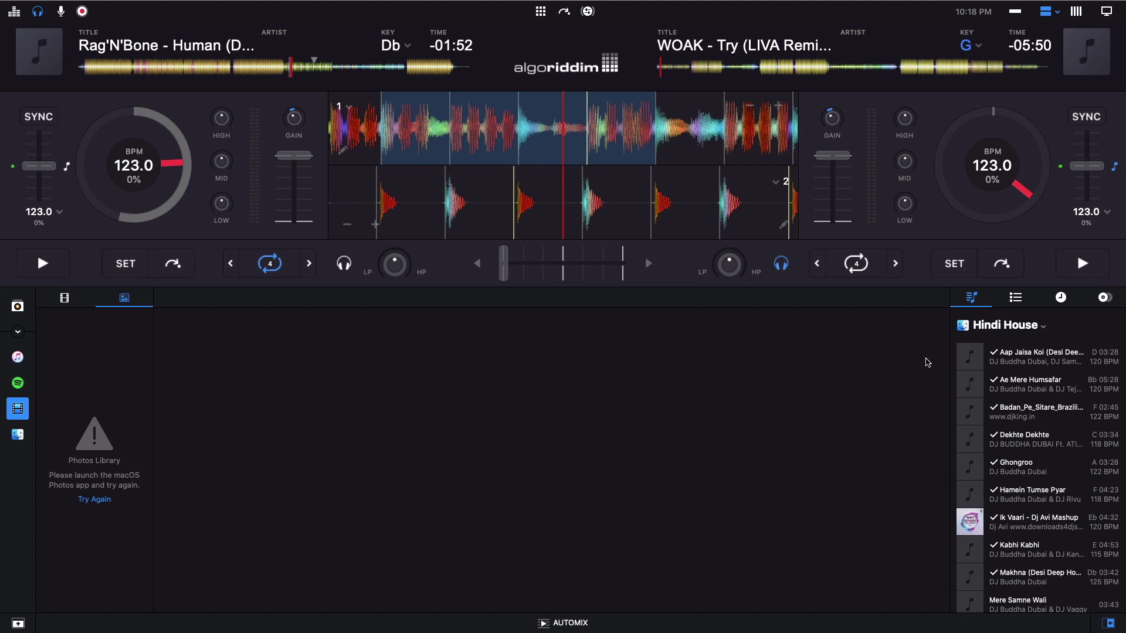
left_click(10, 439)
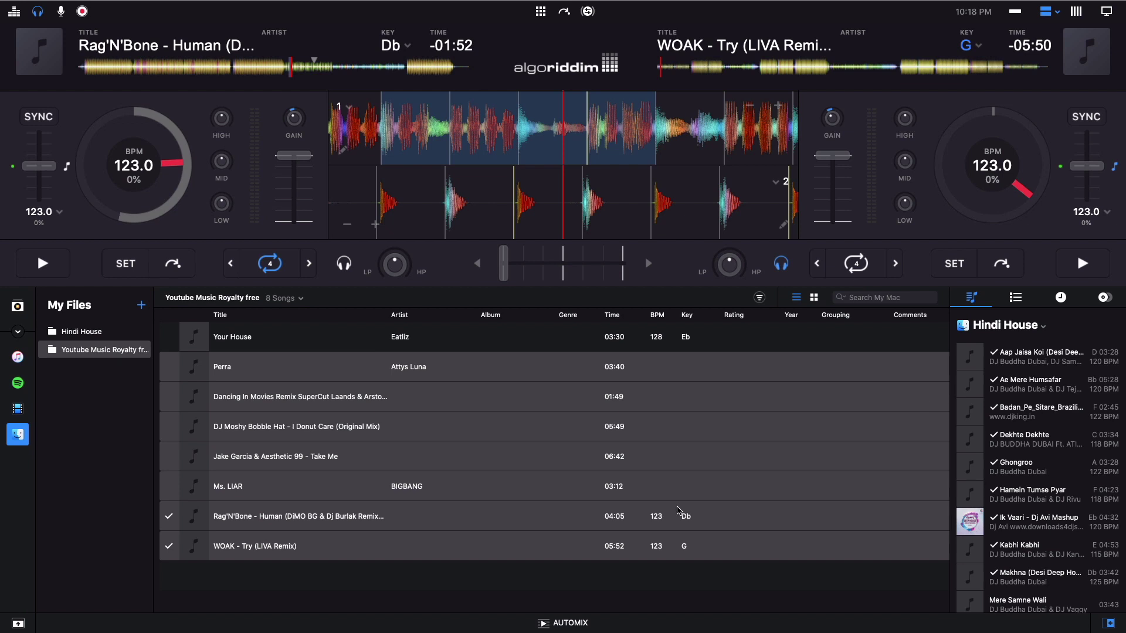
left_click(678, 509, "shift")
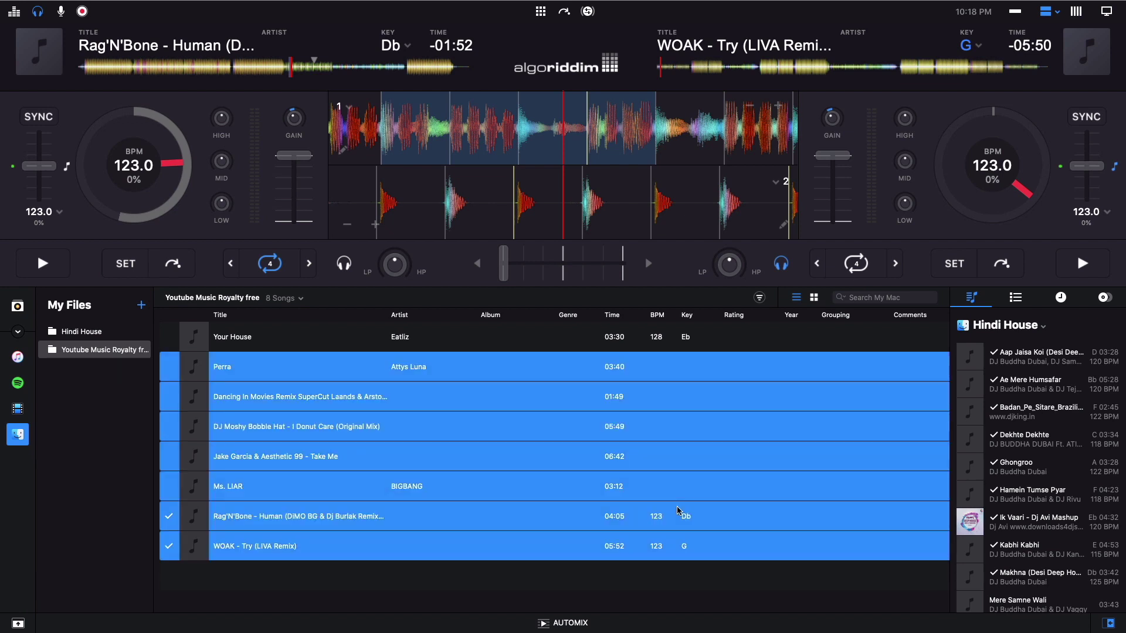
left_click(677, 507)
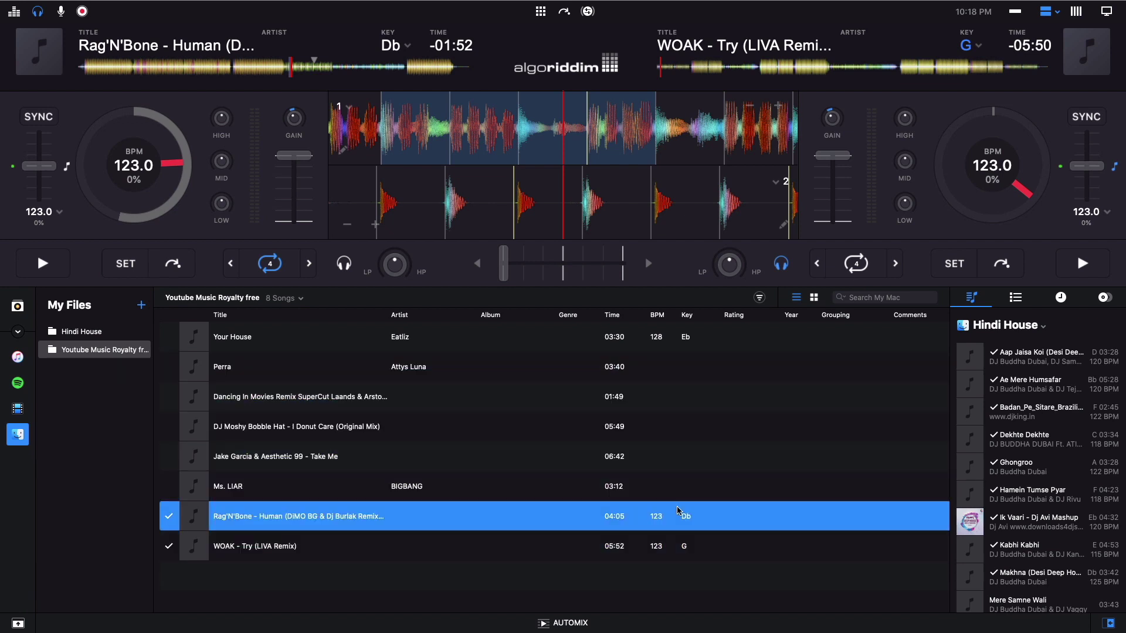
- Switch the side list's source to the iTunes Music playlist
left_click(1028, 330)
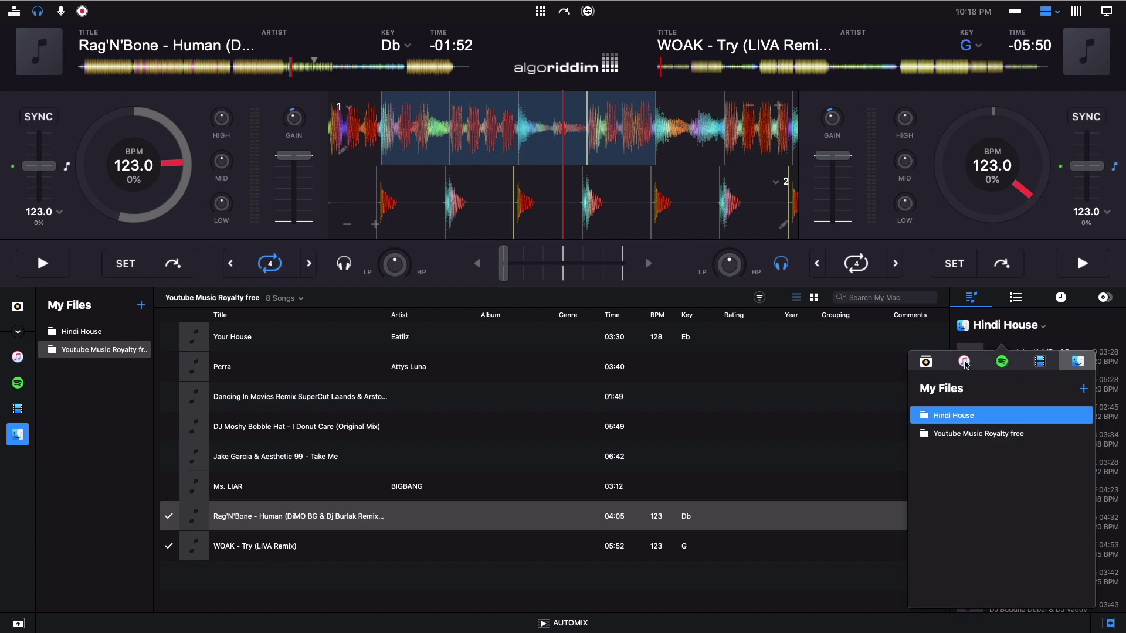
left_click(965, 362)
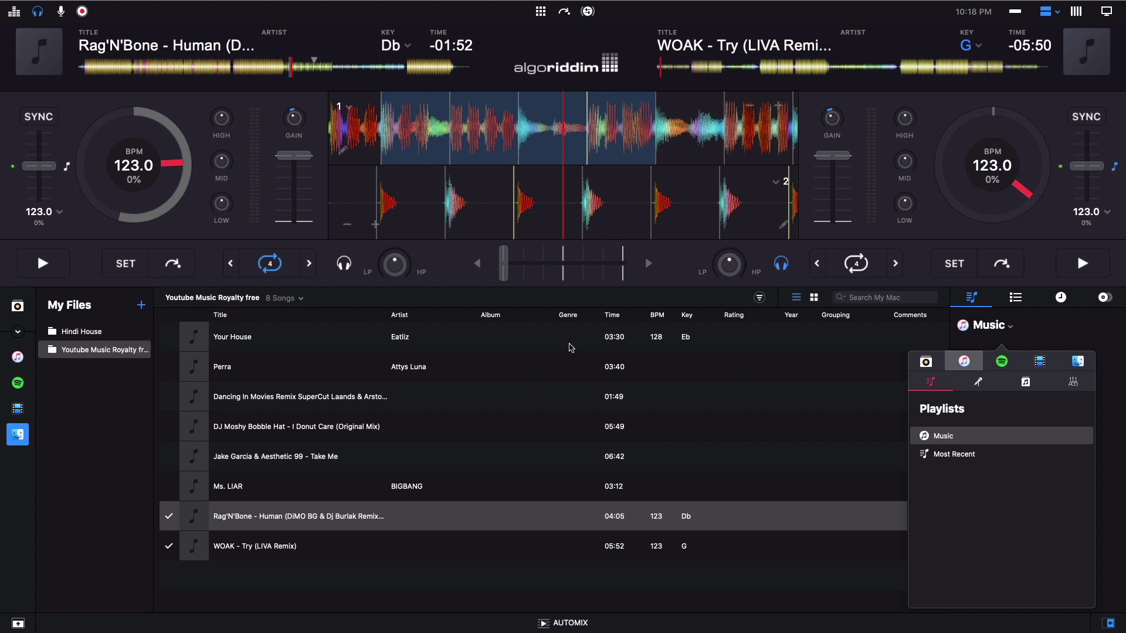
left_click(1116, 450)
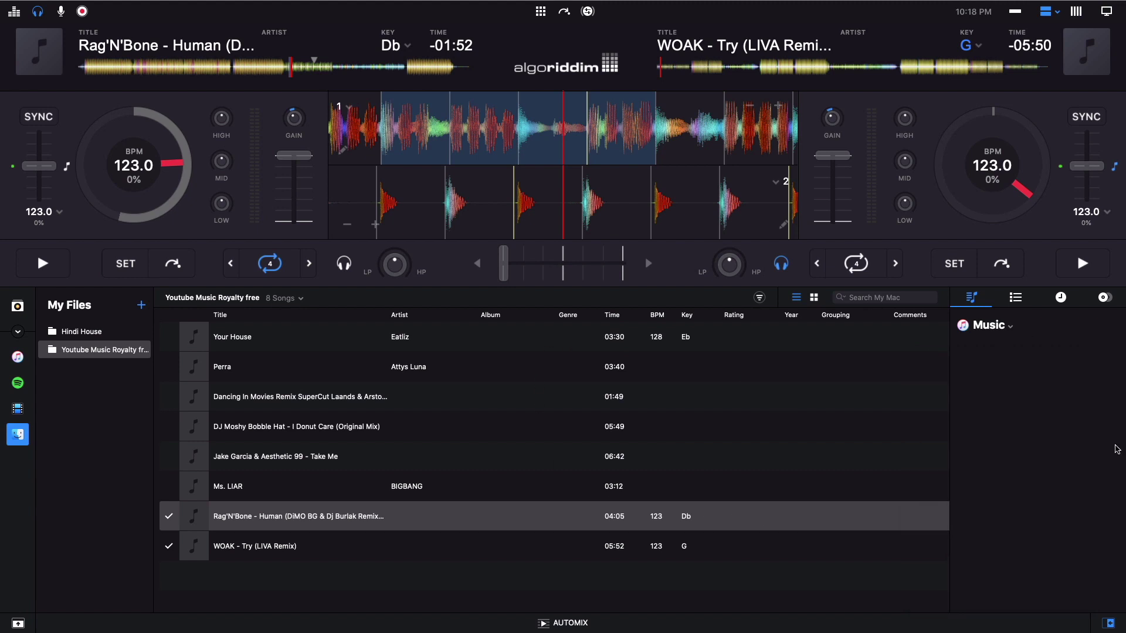
- View the side list's Queue, Current Session history and Match suggestions in turn
left_click(1017, 298)
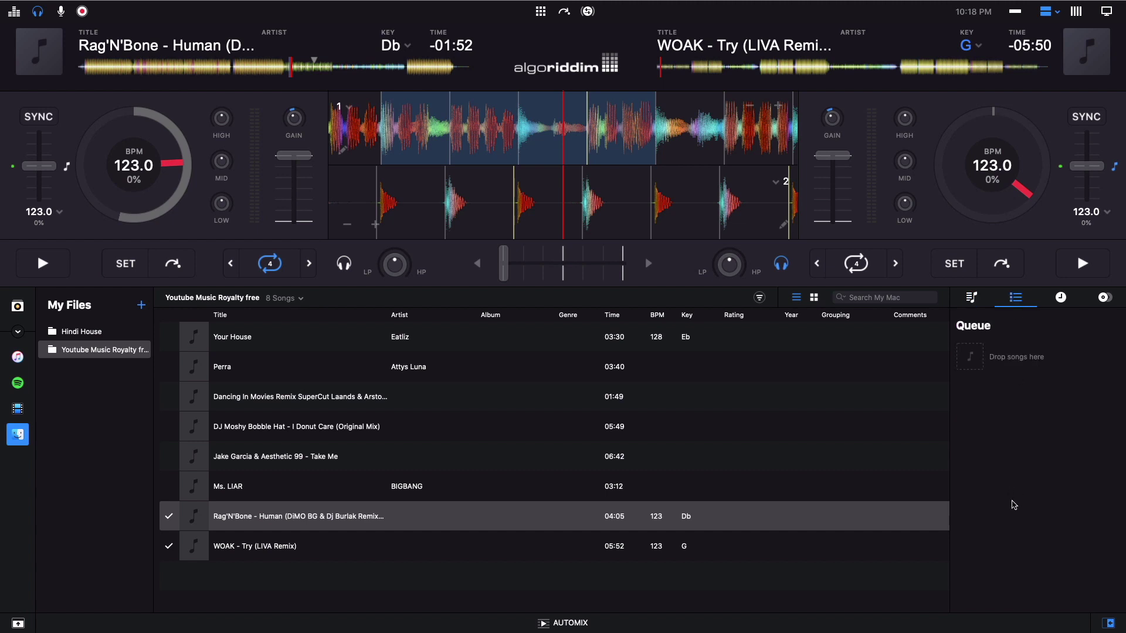
left_click(1061, 297)
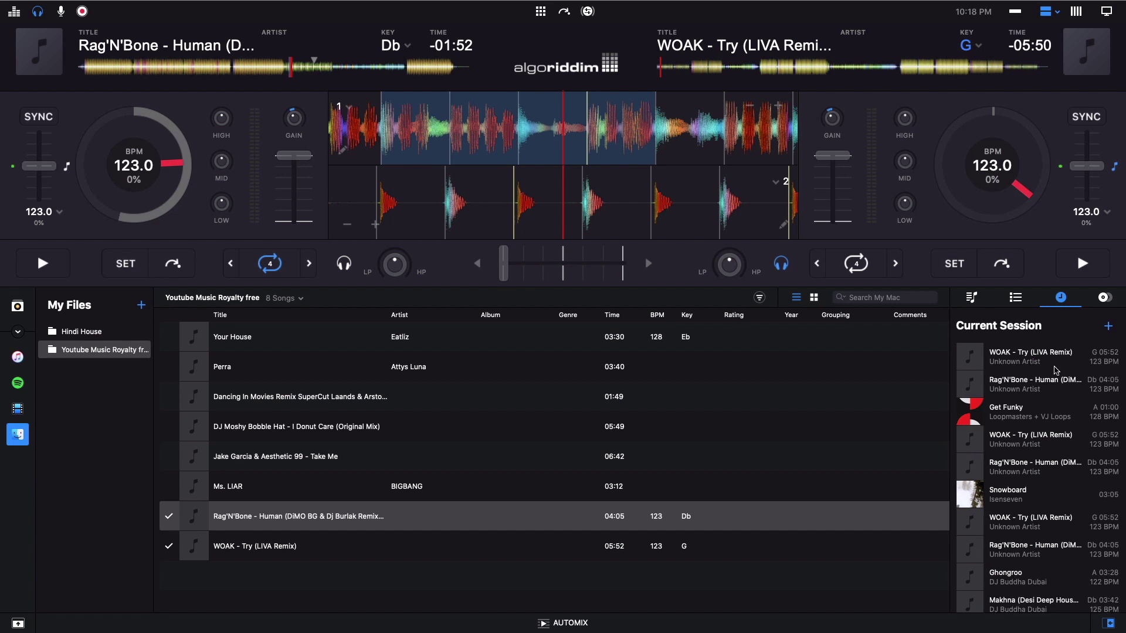
left_click(1105, 298)
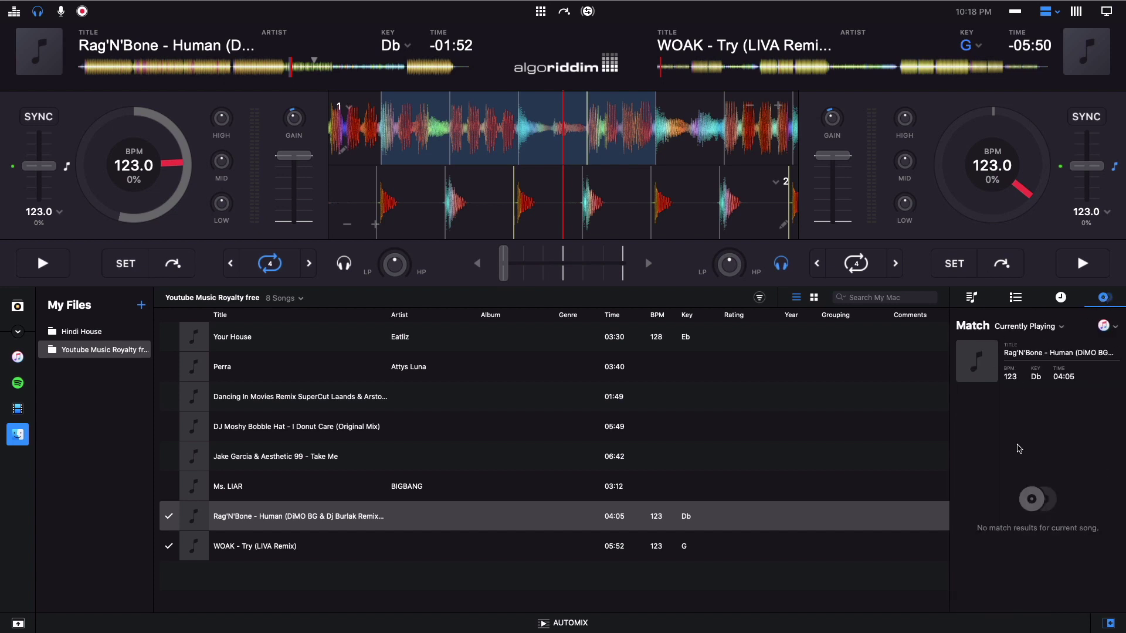
- Show the Automix list and add the seven songs from Perra through WOAK - Try (LIVA Remix) to it
left_click(571, 624)
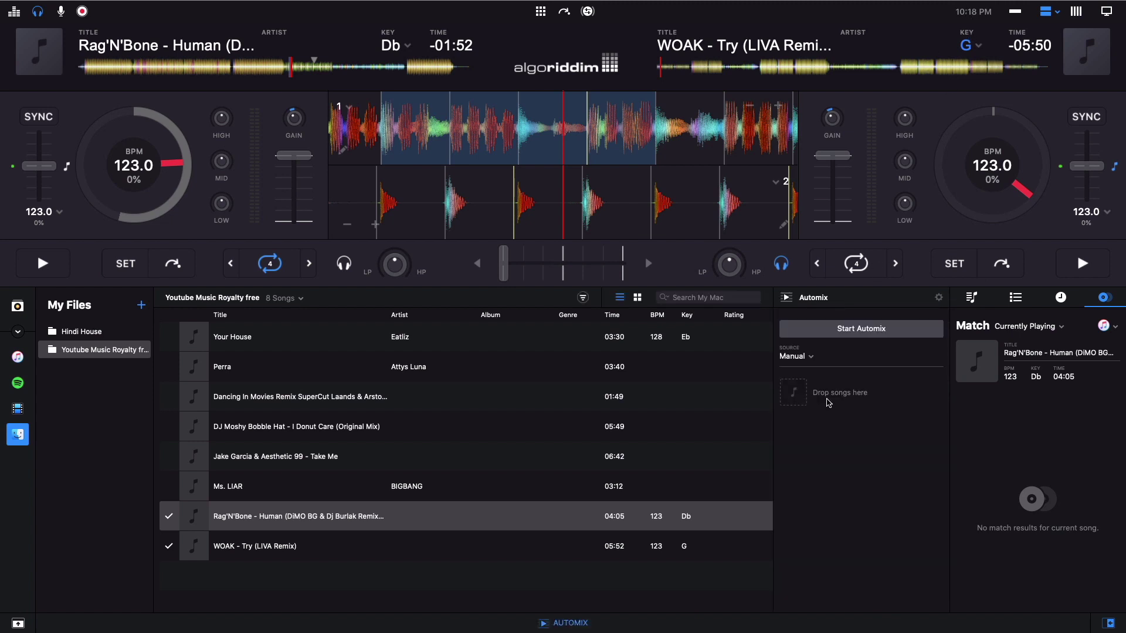
left_click_drag(521, 566, 475, 380)
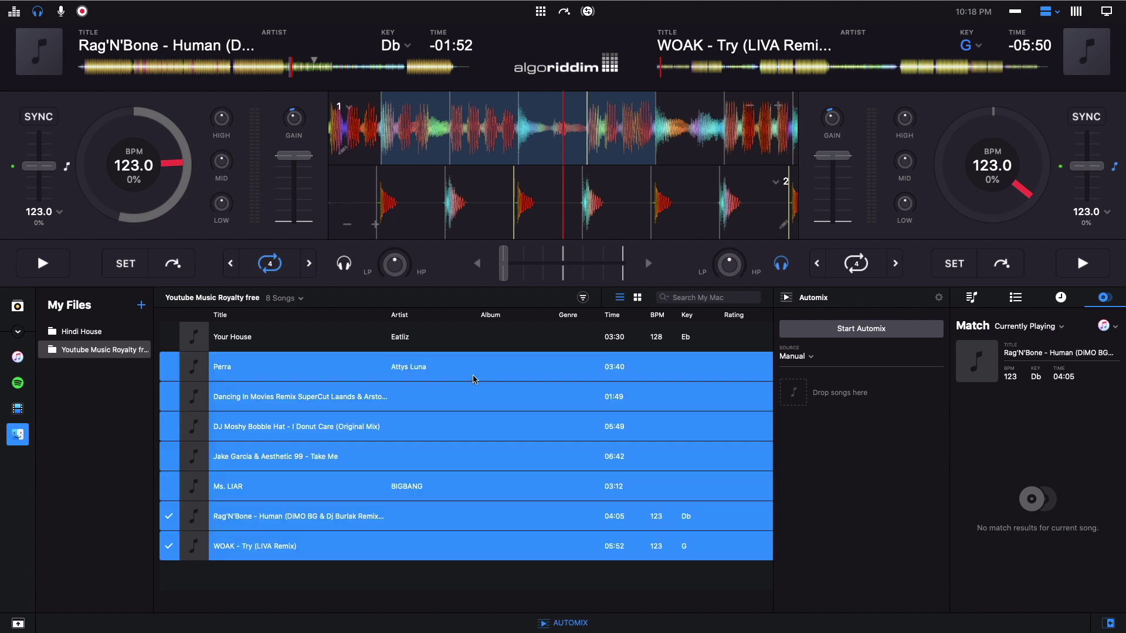
left_click_drag(465, 417, 829, 468)
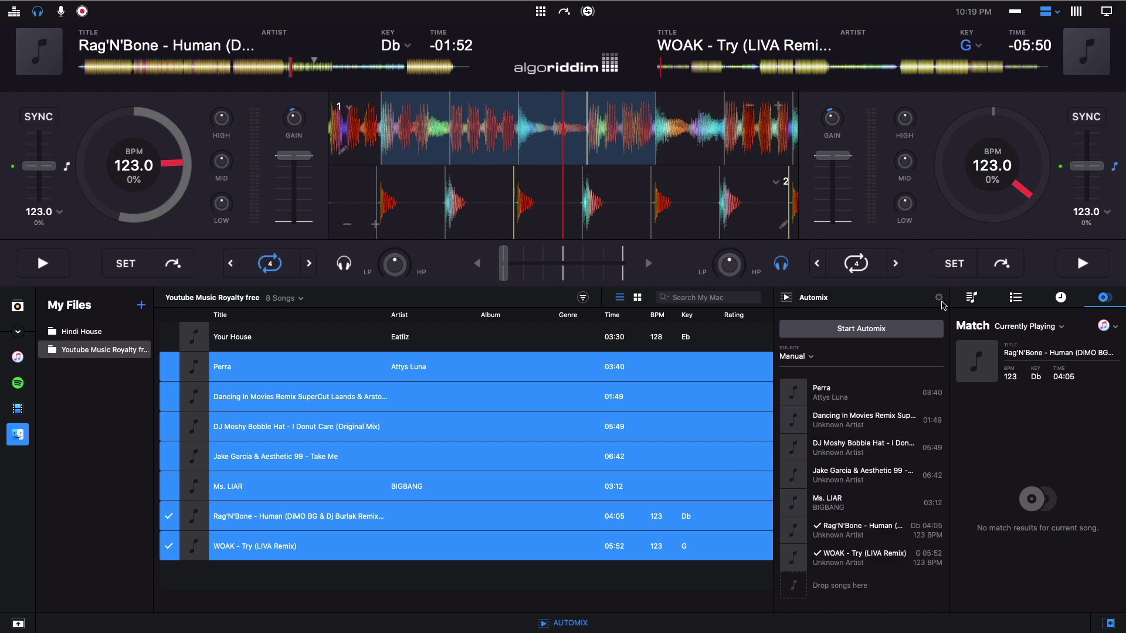
- Examine the Automix settings and transition types, keeping Fade, and close the settings and the Automix list
left_click(939, 298)
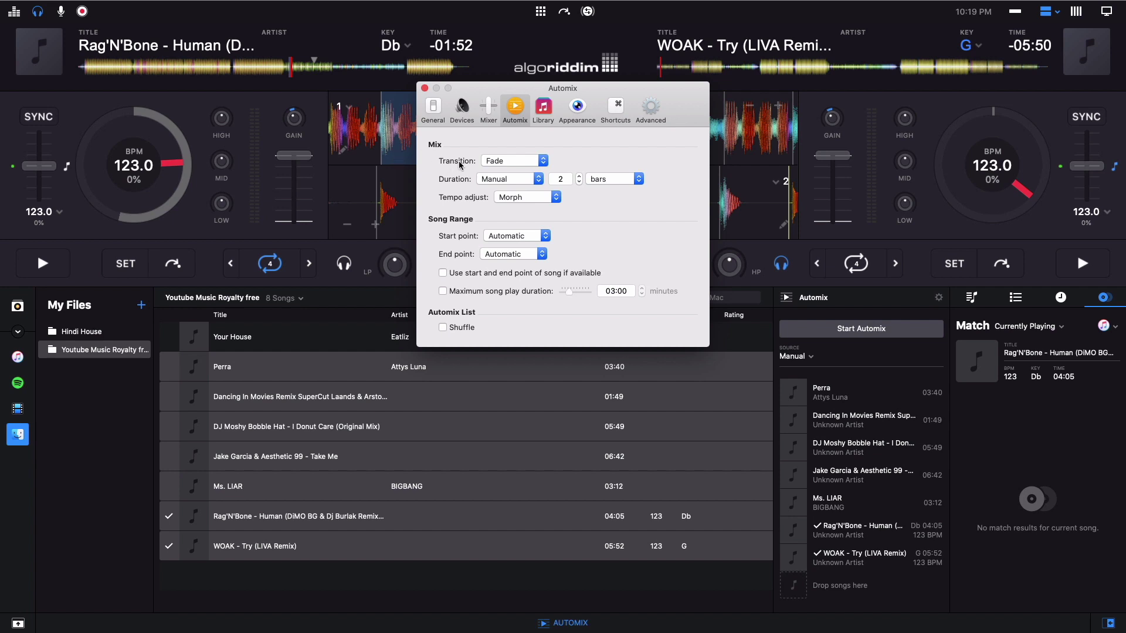
left_click(541, 163)
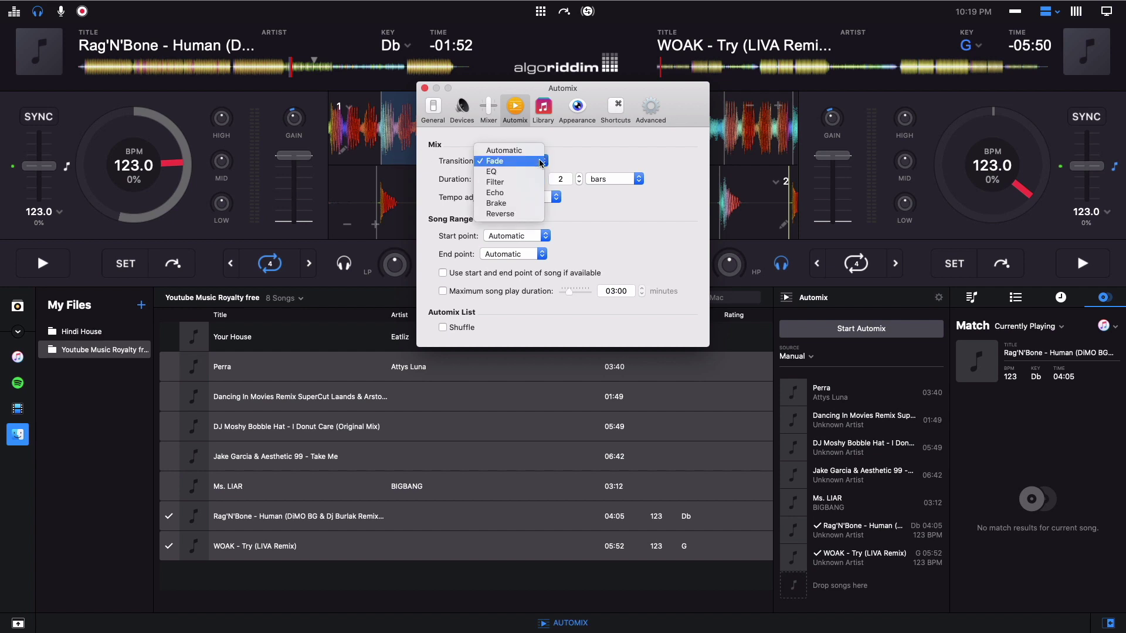
left_click(540, 161)
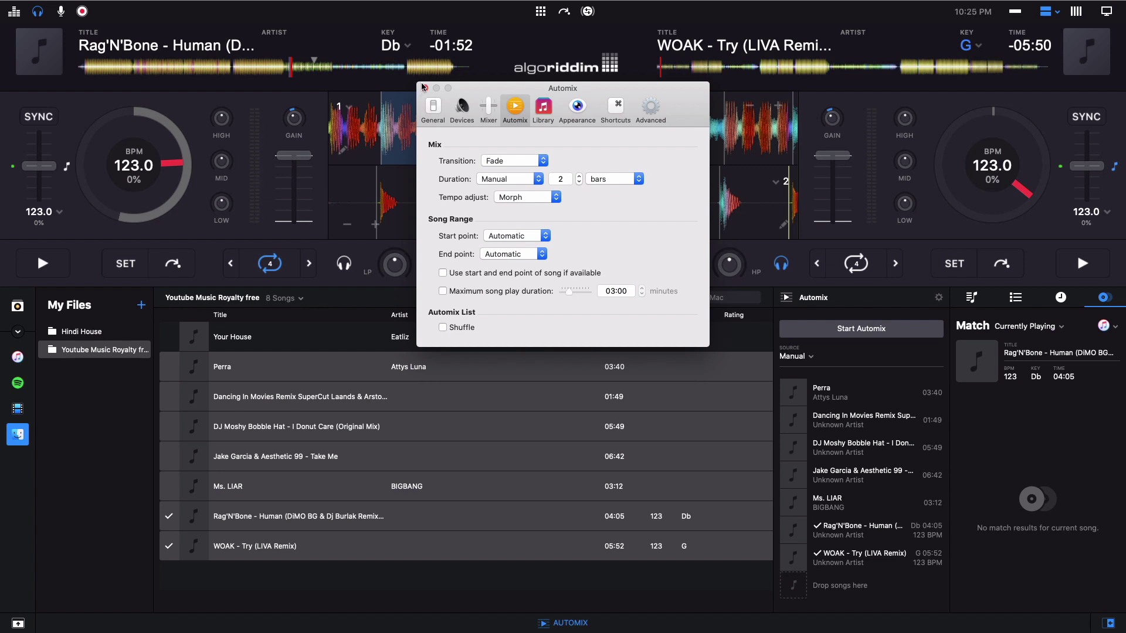
left_click(425, 88)
left_click(568, 624)
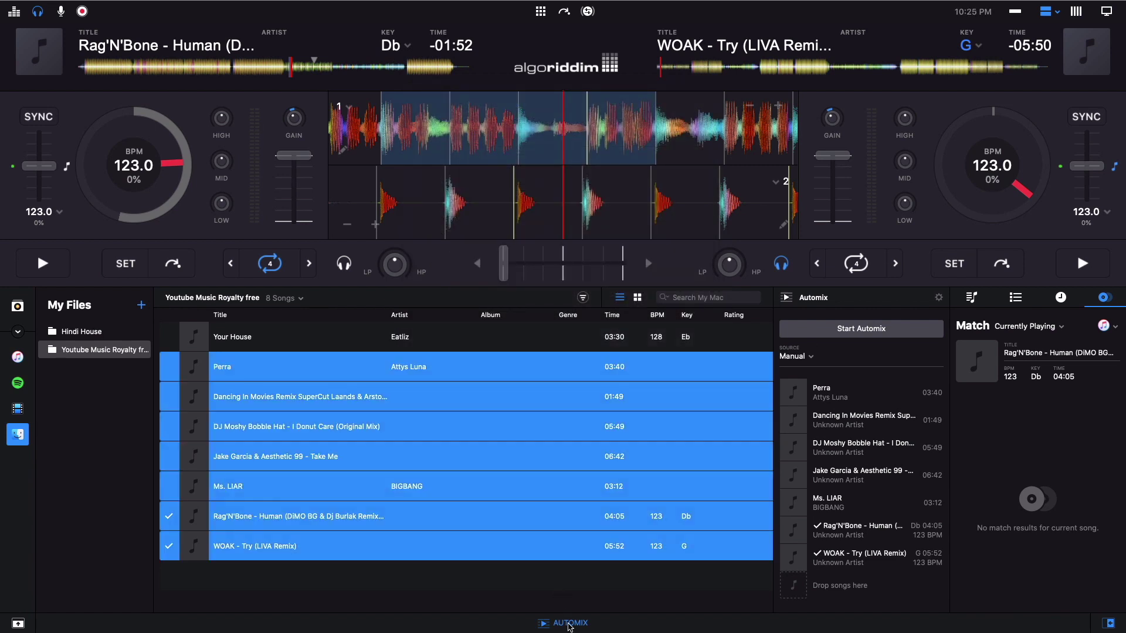
- Expand the library to cover the decks and mixer, and restore it to its normal height
left_click(17, 624)
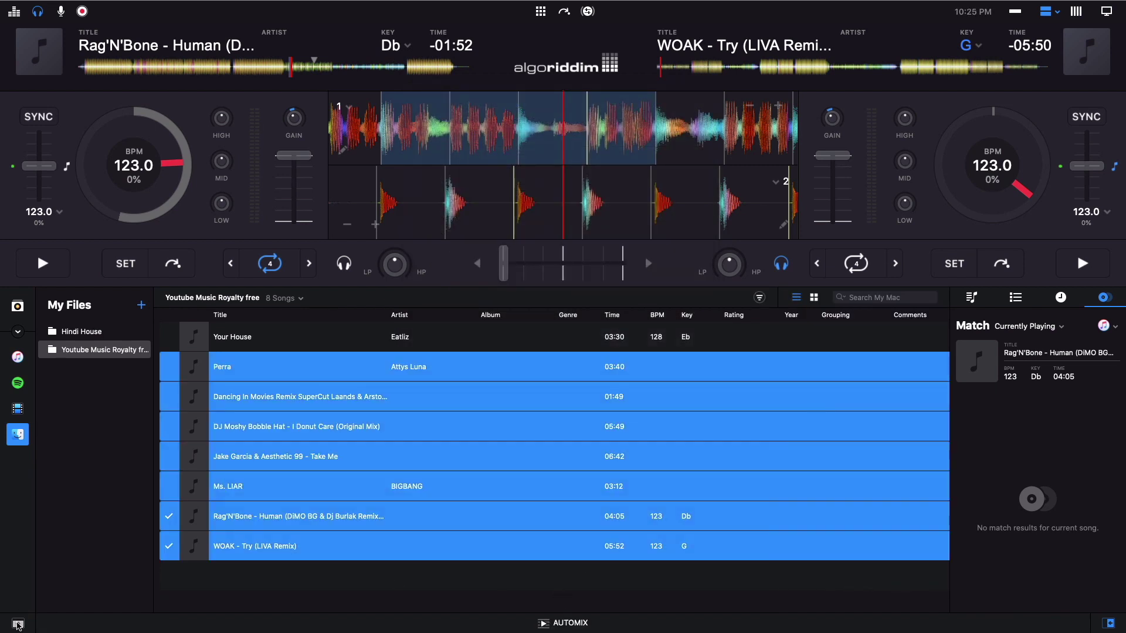
left_click(18, 624)
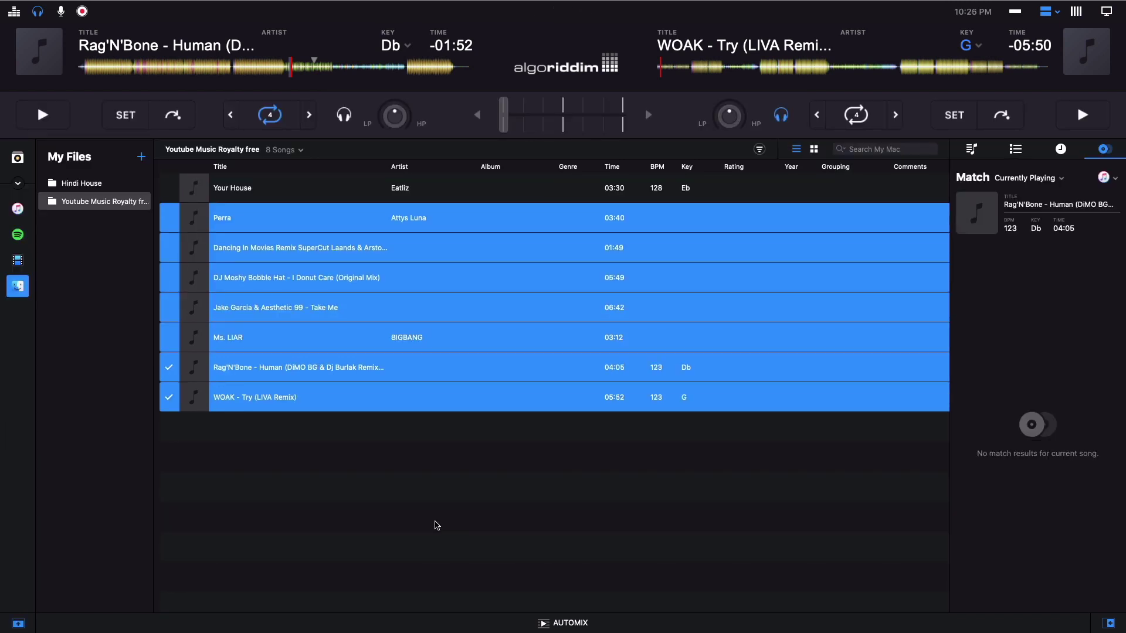
scroll(434, 526, "down", 1)
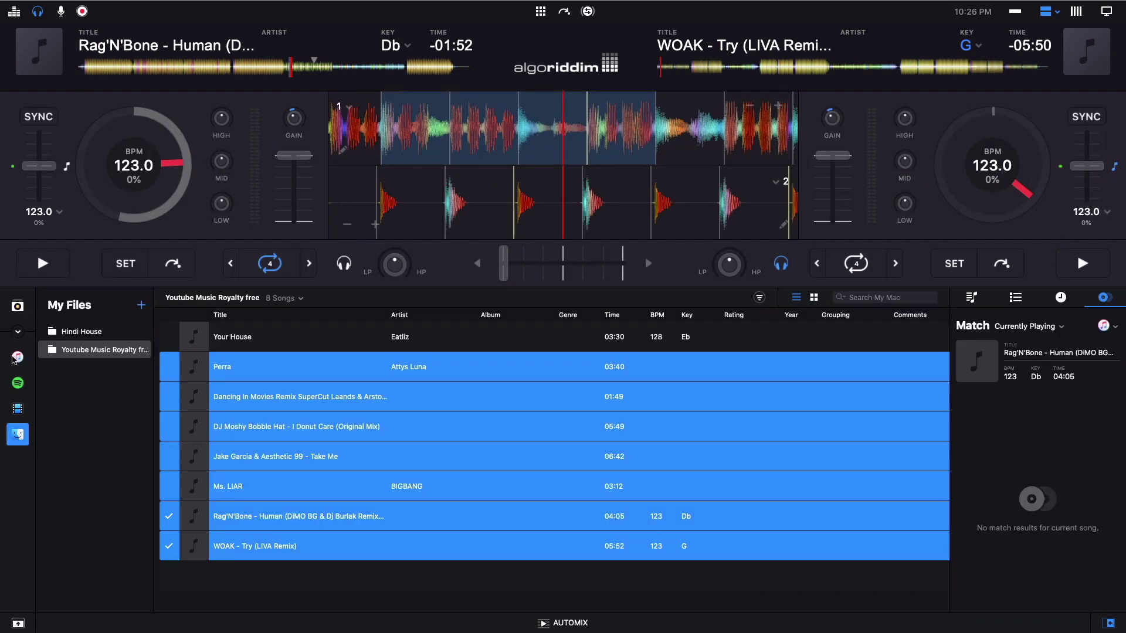
- Browse the iTunes and Spotify sources, the video Demo Content and the Photos library
left_click(17, 357)
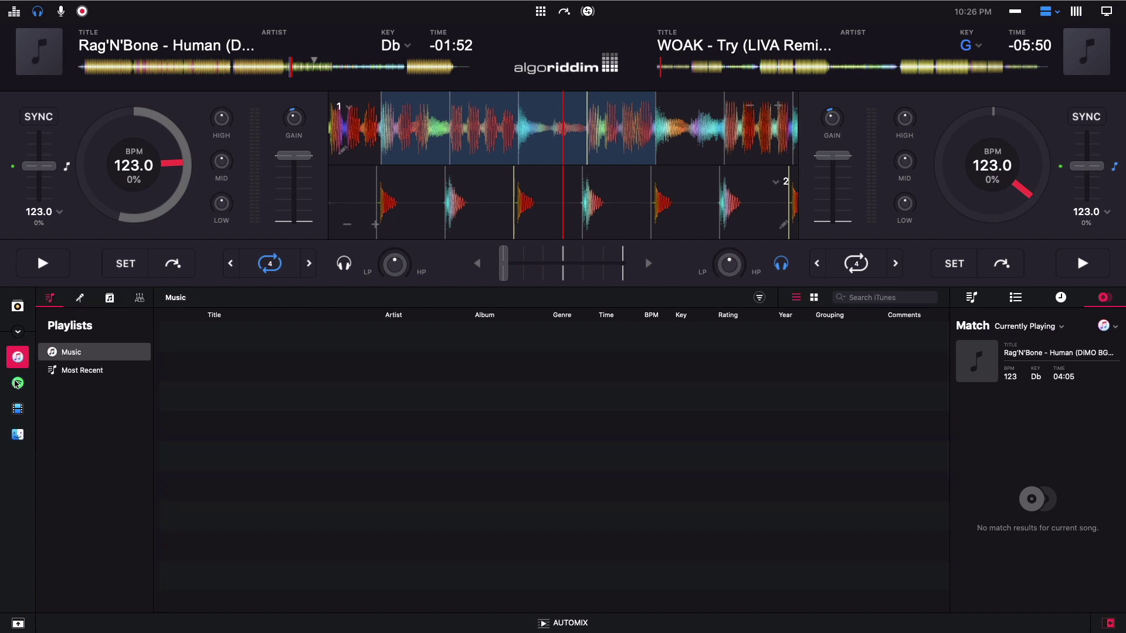
left_click(17, 384)
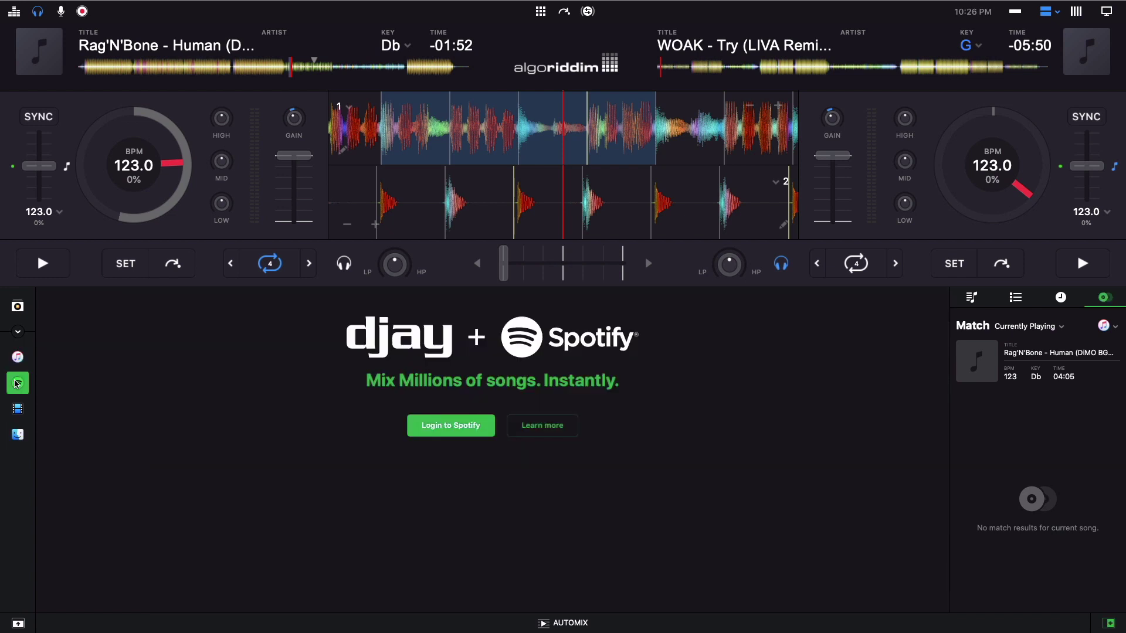
left_click(17, 411)
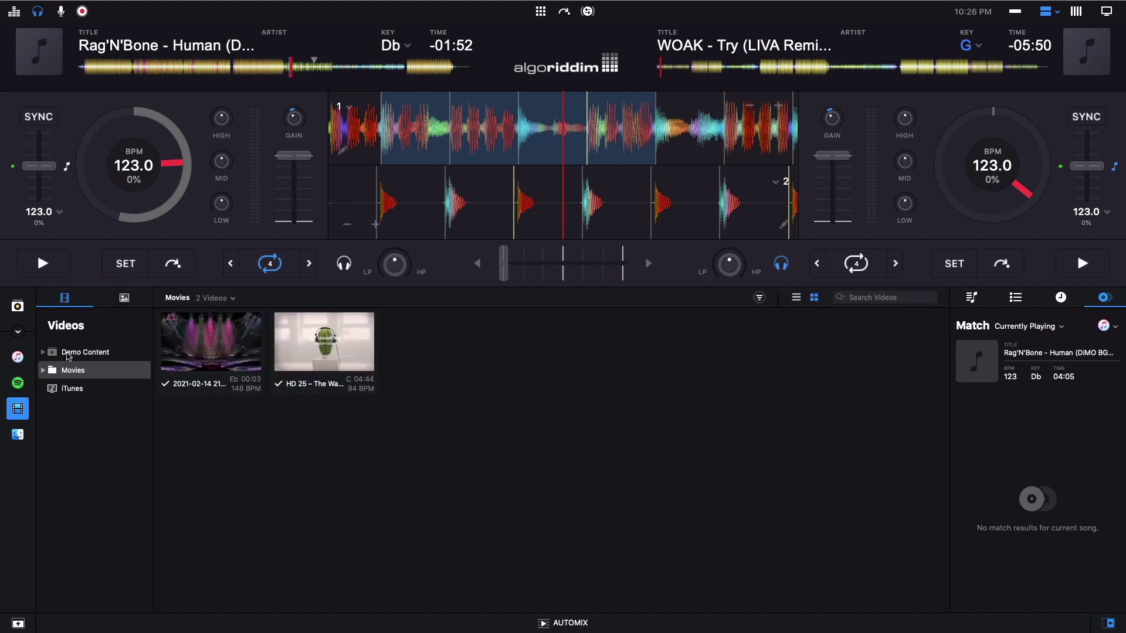
left_click(68, 354)
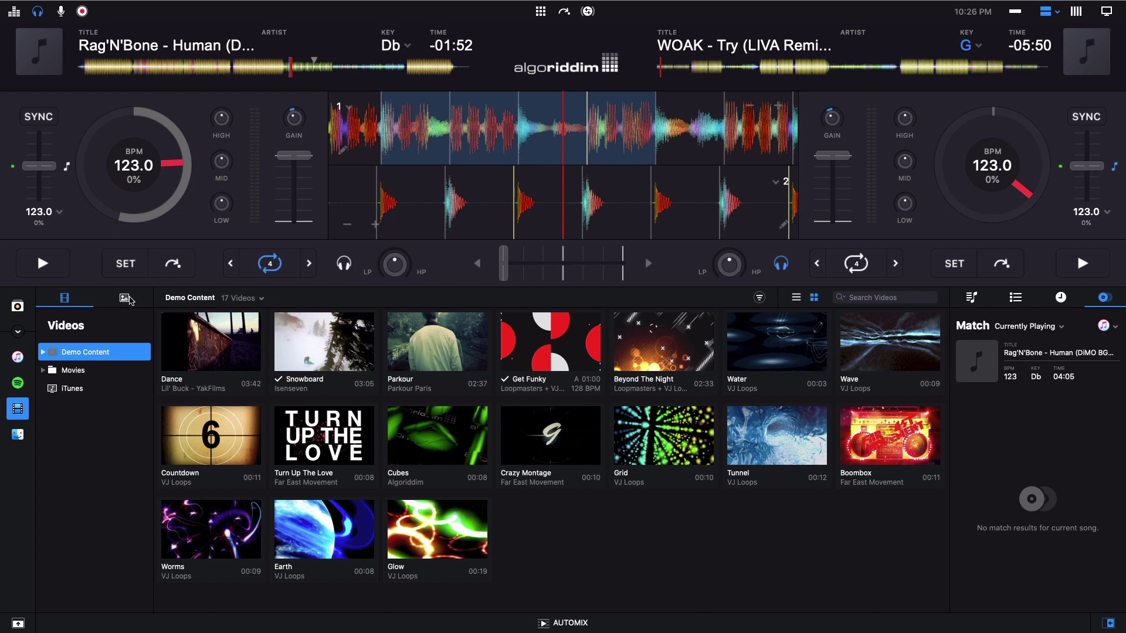
left_click(124, 298)
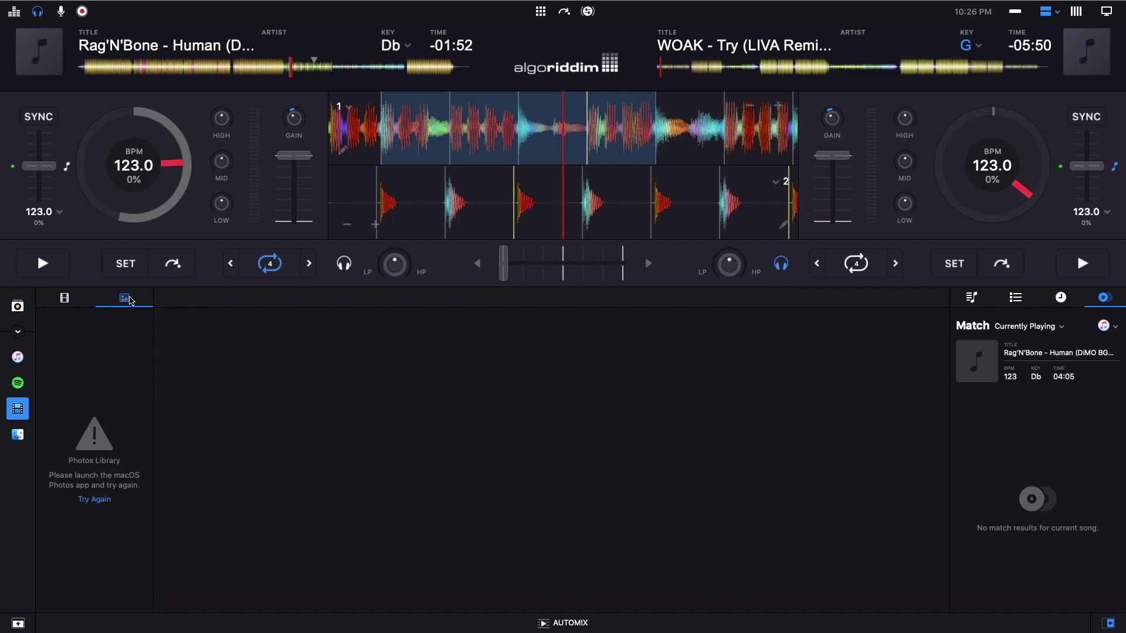
- Show My Library above the current source, view its History of DJ sets and display the BPM and key filter options
left_click(18, 333)
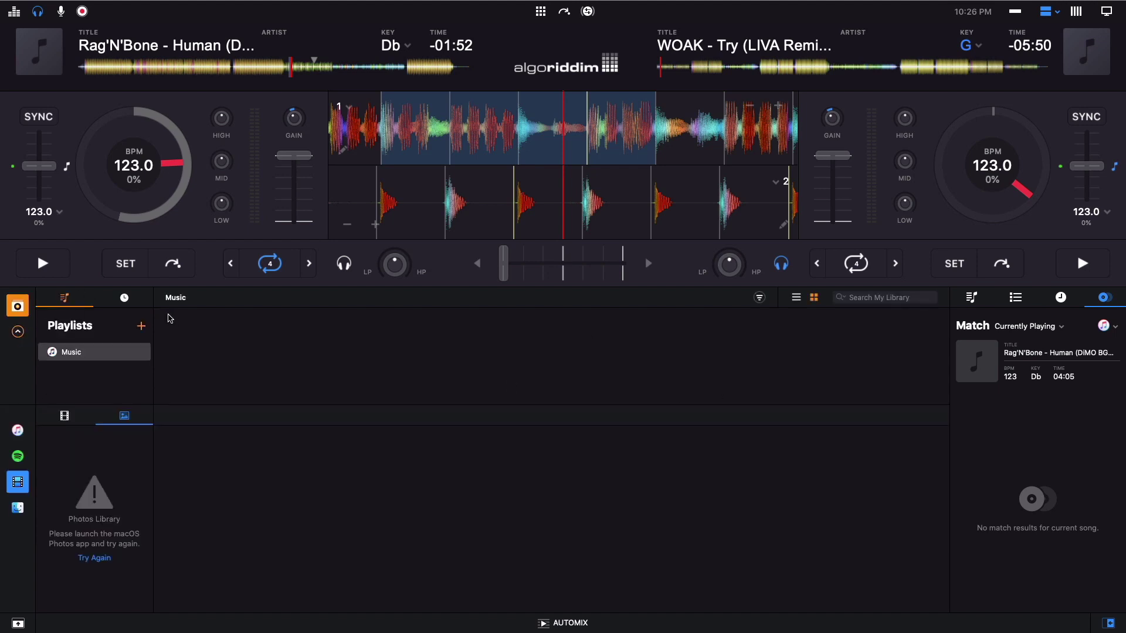
left_click(125, 299)
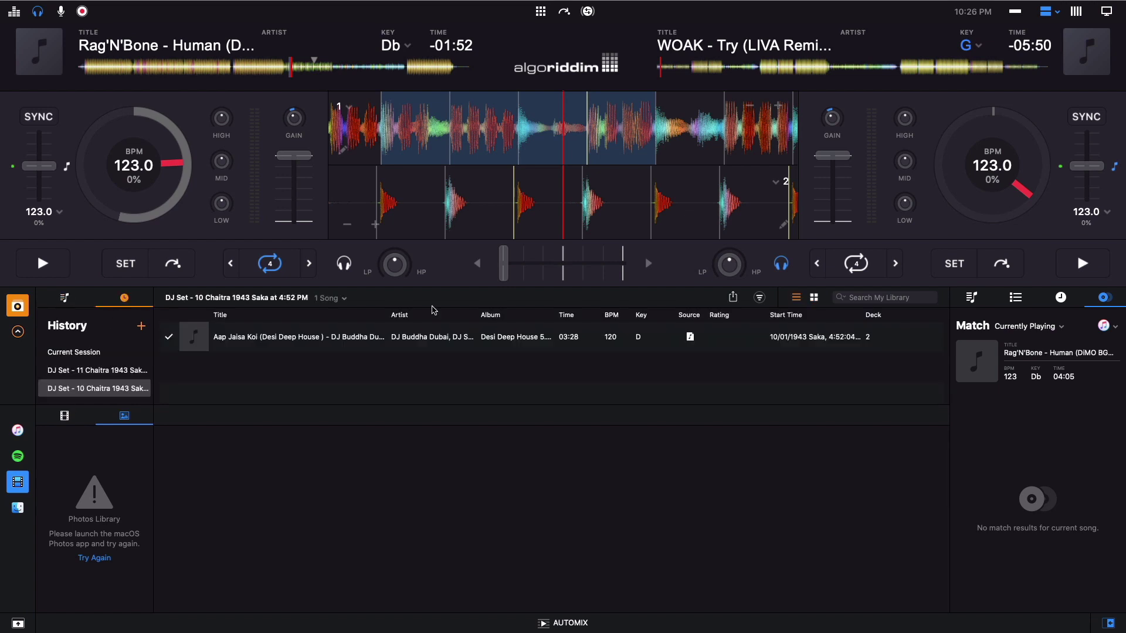
left_click(761, 298)
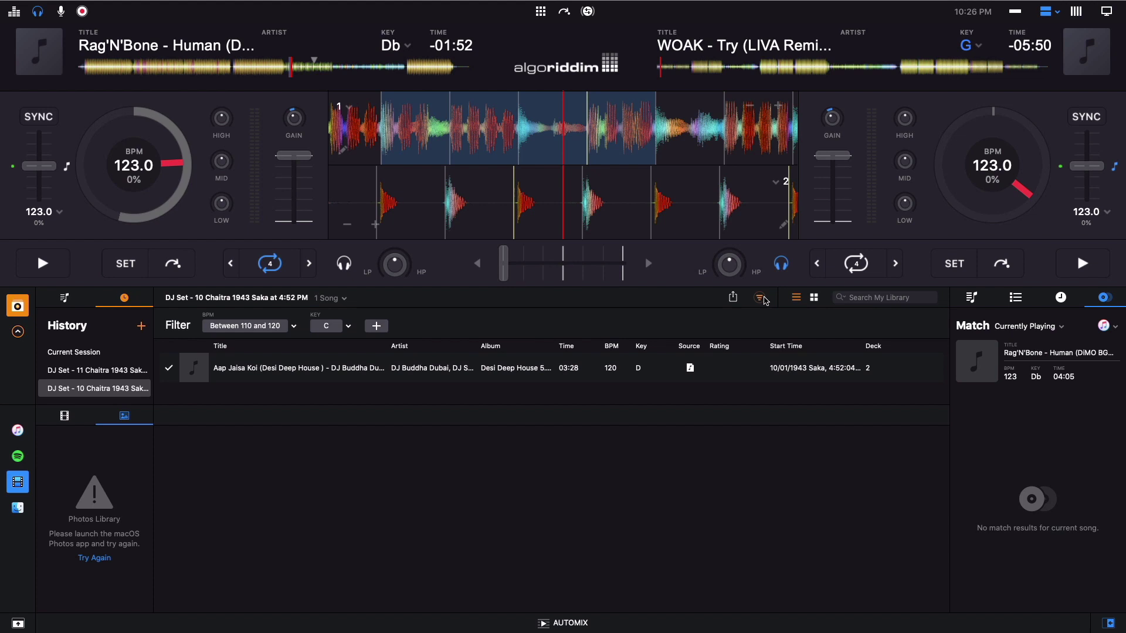